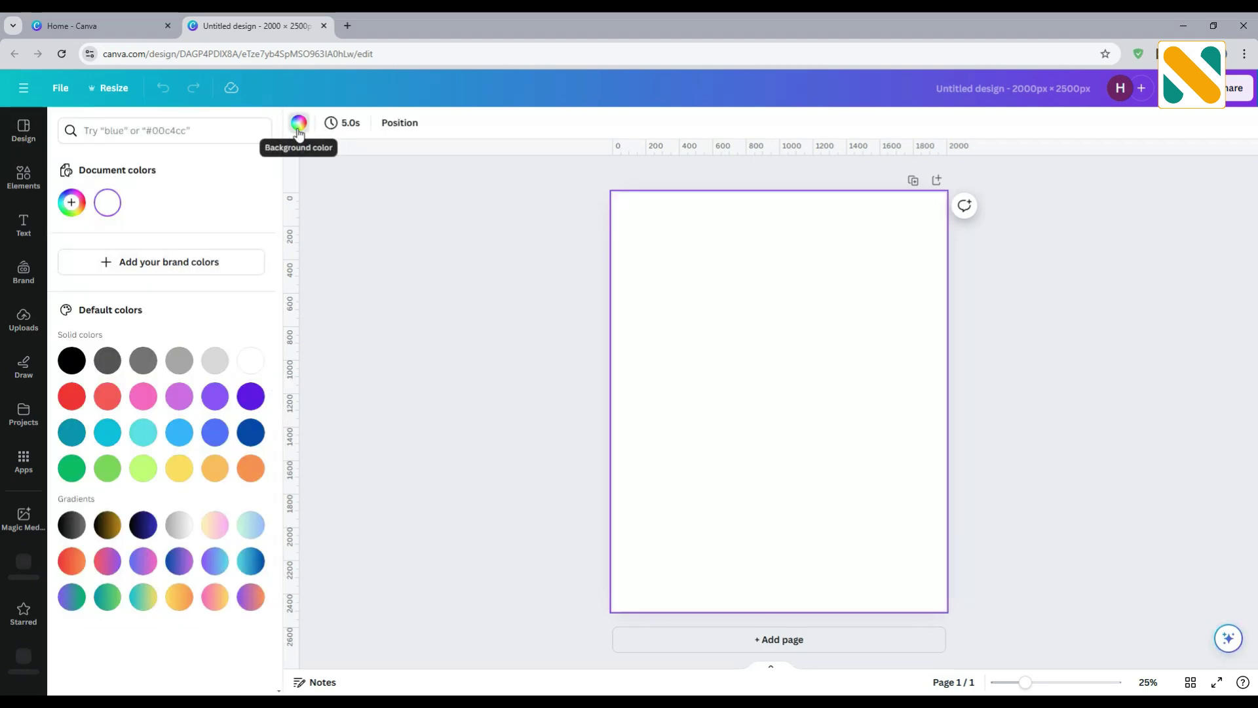
Step: Fill the page background with a custom dark navy blue, slightly darker than the default blue swatch
{"action": "left_click", "coordinate": [245, 432]}
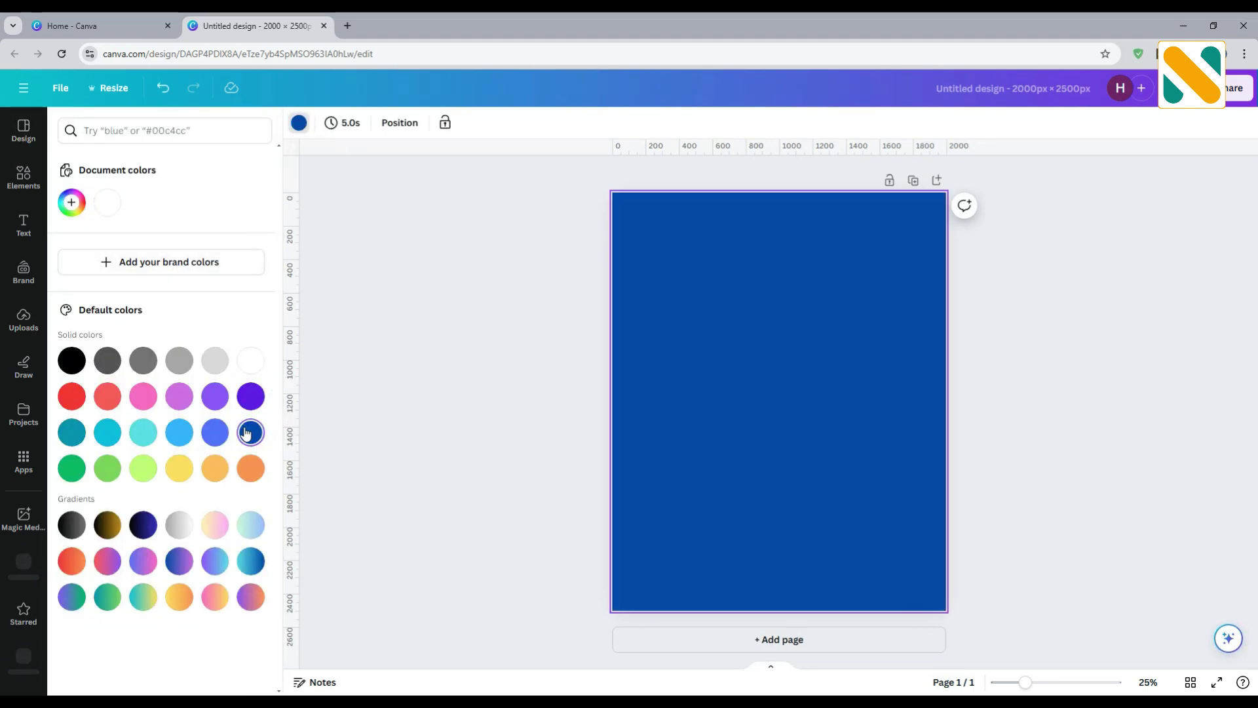
{"action": "left_click", "coordinate": [71, 204]}
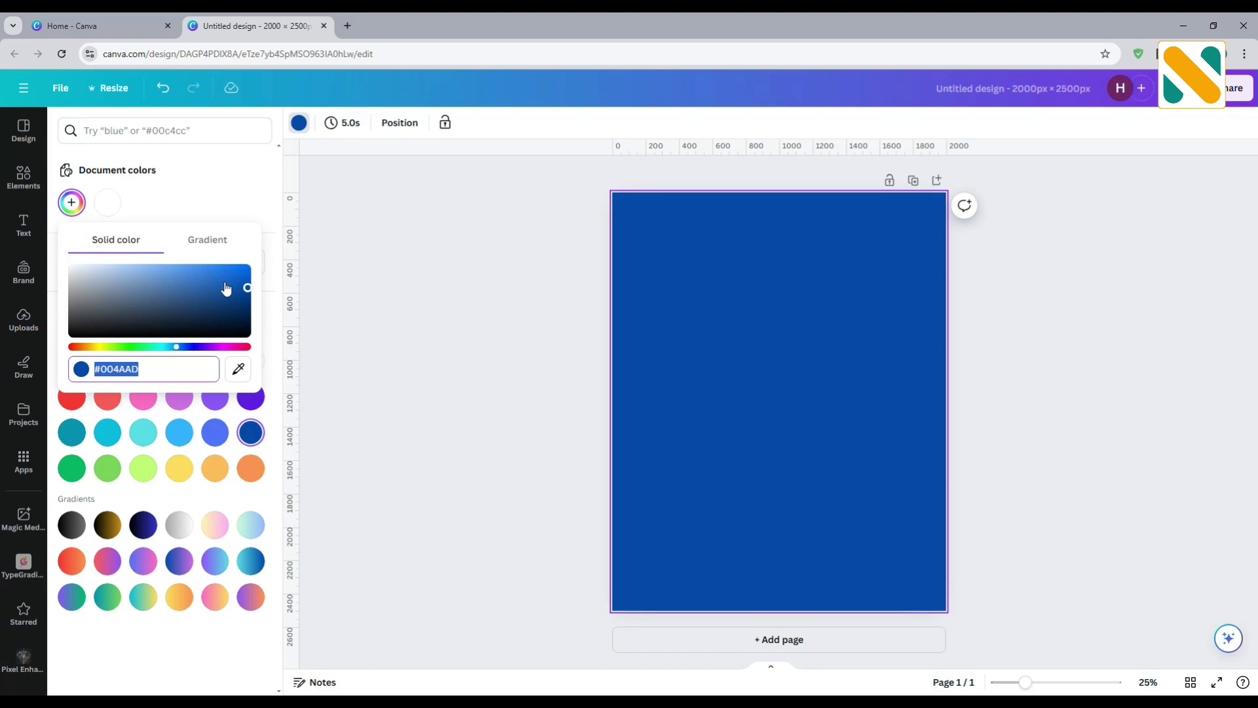
{"action": "left_click", "coordinate": [247, 302]}
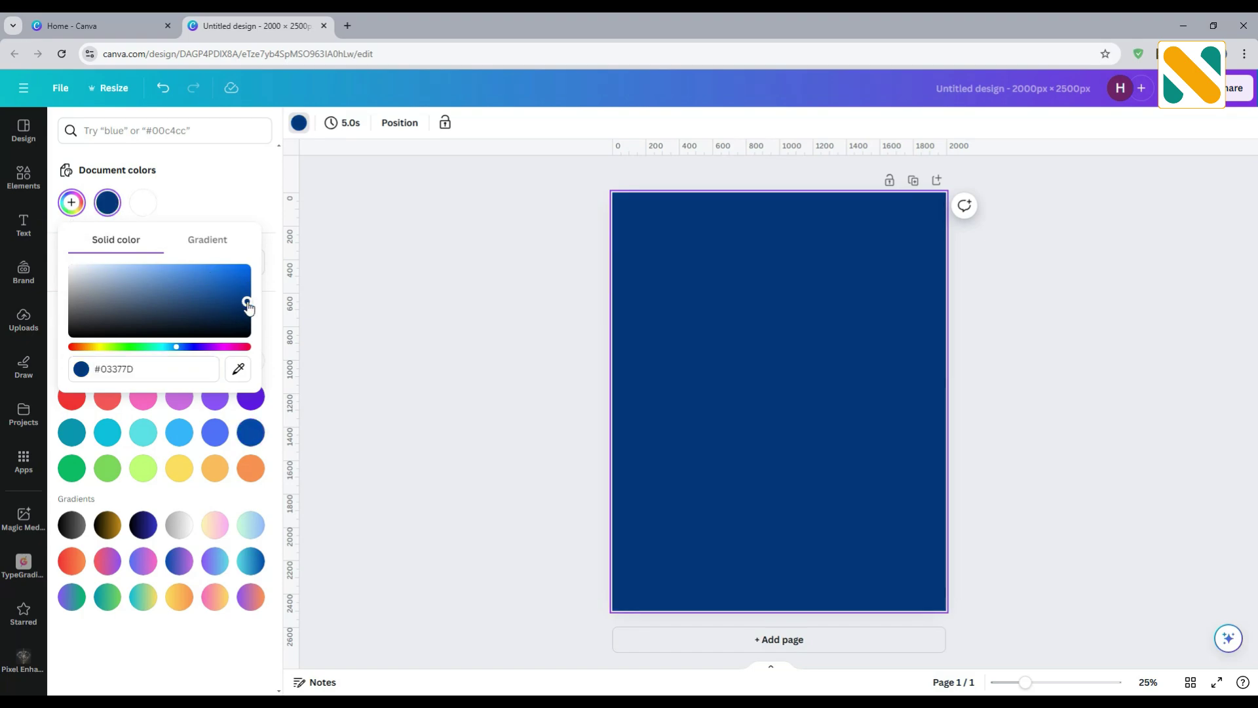
{"action": "left_click", "coordinate": [247, 306]}
{"action": "left_click", "coordinate": [329, 327]}
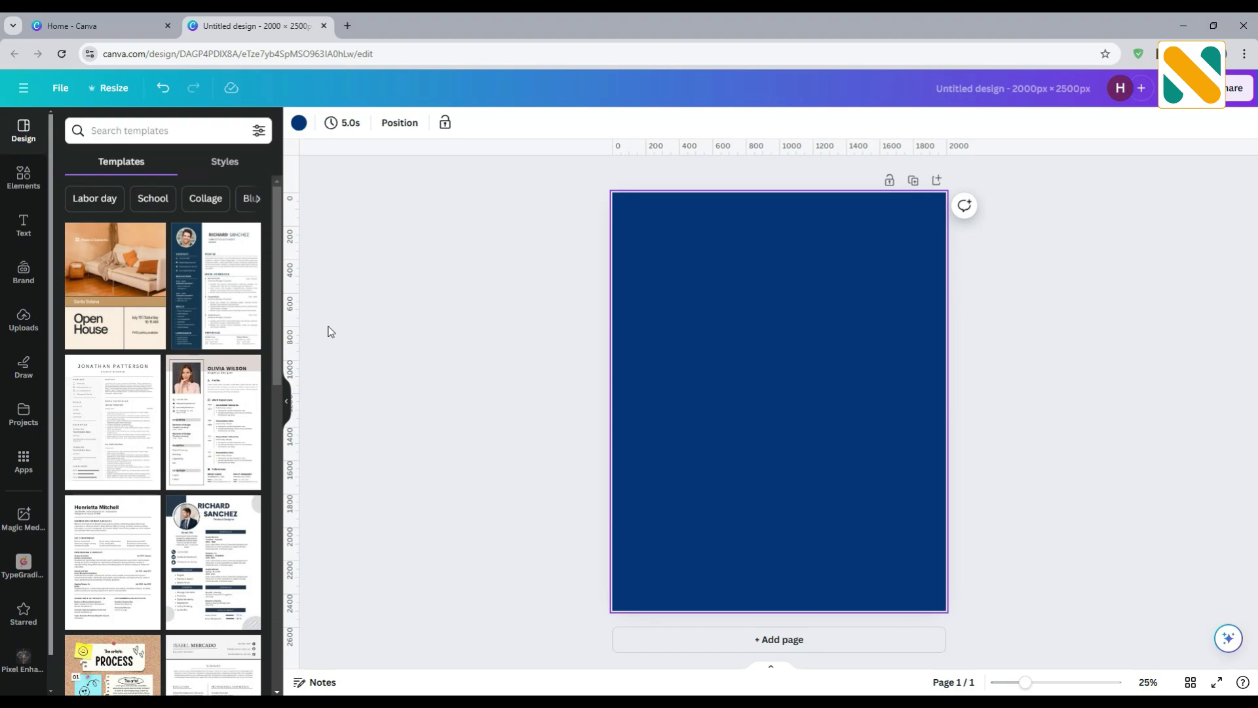
{"action": "left_click", "coordinate": [329, 327]}
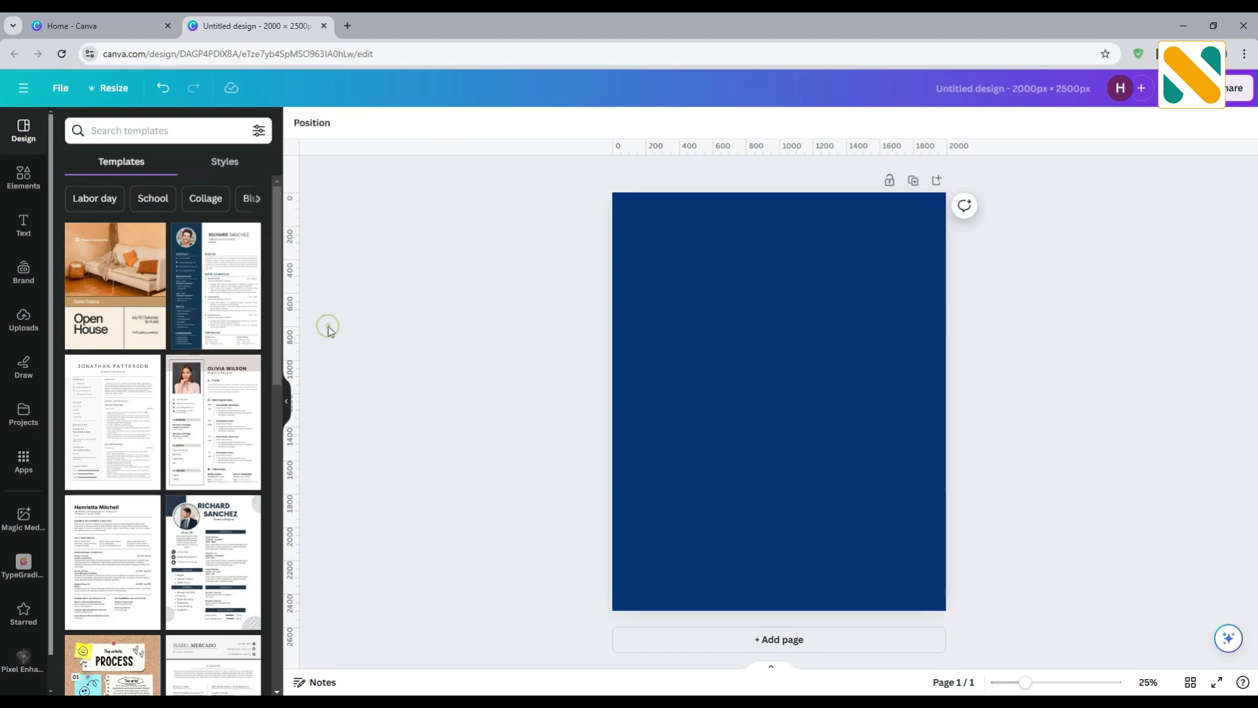
Step: Upload the blue Lay's Magic Masala chip bag image and add it to the page
{"action": "left_click", "coordinate": [23, 318]}
{"action": "left_click", "coordinate": [182, 167]}
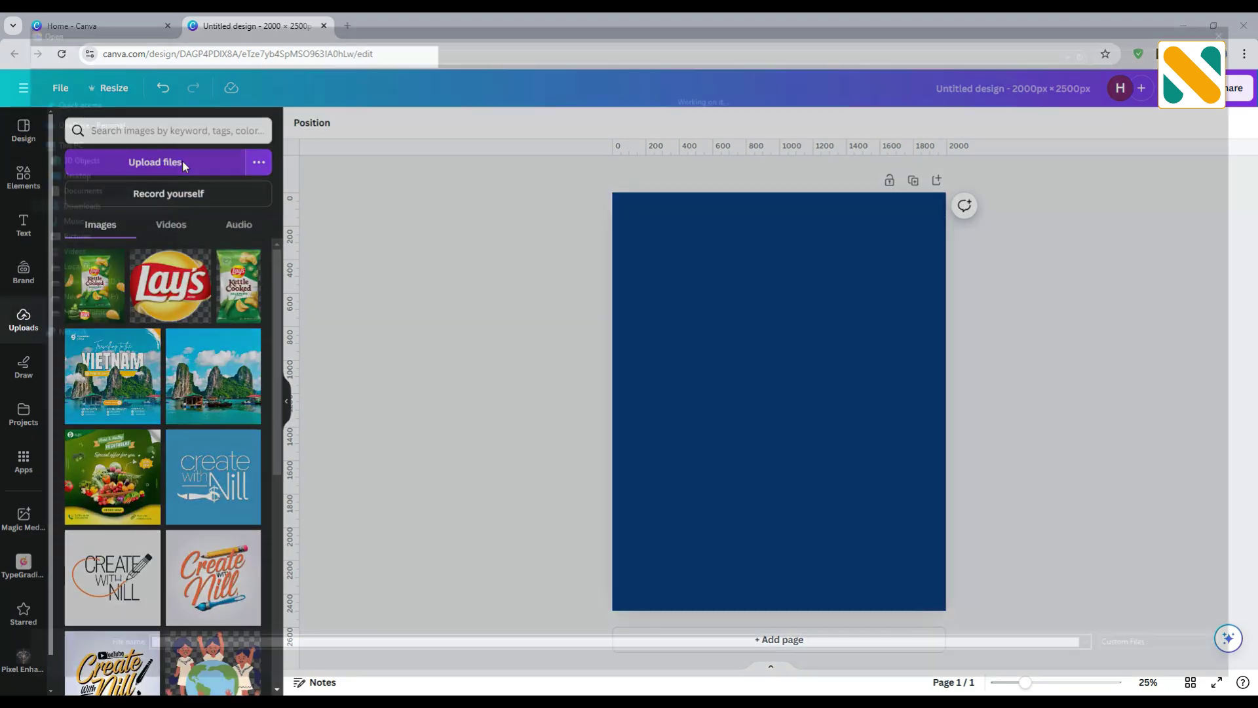
{"action": "double_click", "coordinate": [353, 124]}
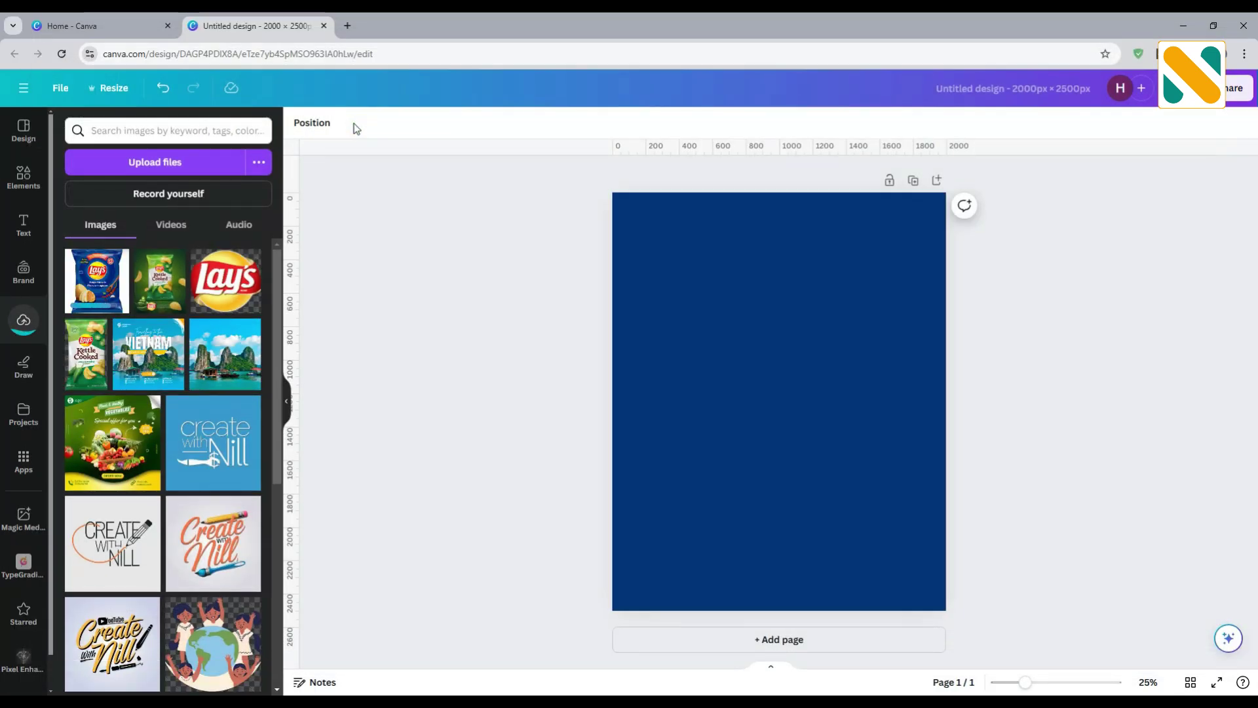
{"action": "left_click", "coordinate": [99, 298]}
Step: Remove the chip bag image's background and set its brightness to 10 and contrast to 5
{"action": "left_click", "coordinate": [318, 123]}
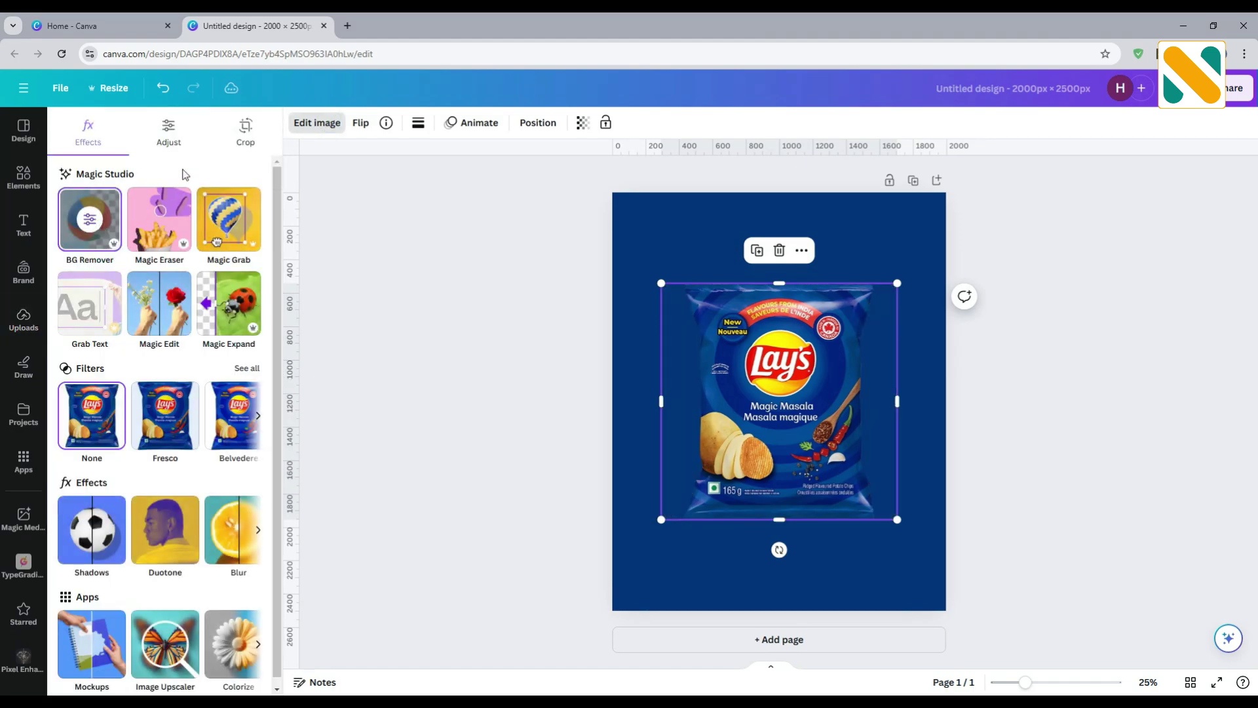
{"action": "left_click", "coordinate": [172, 134]}
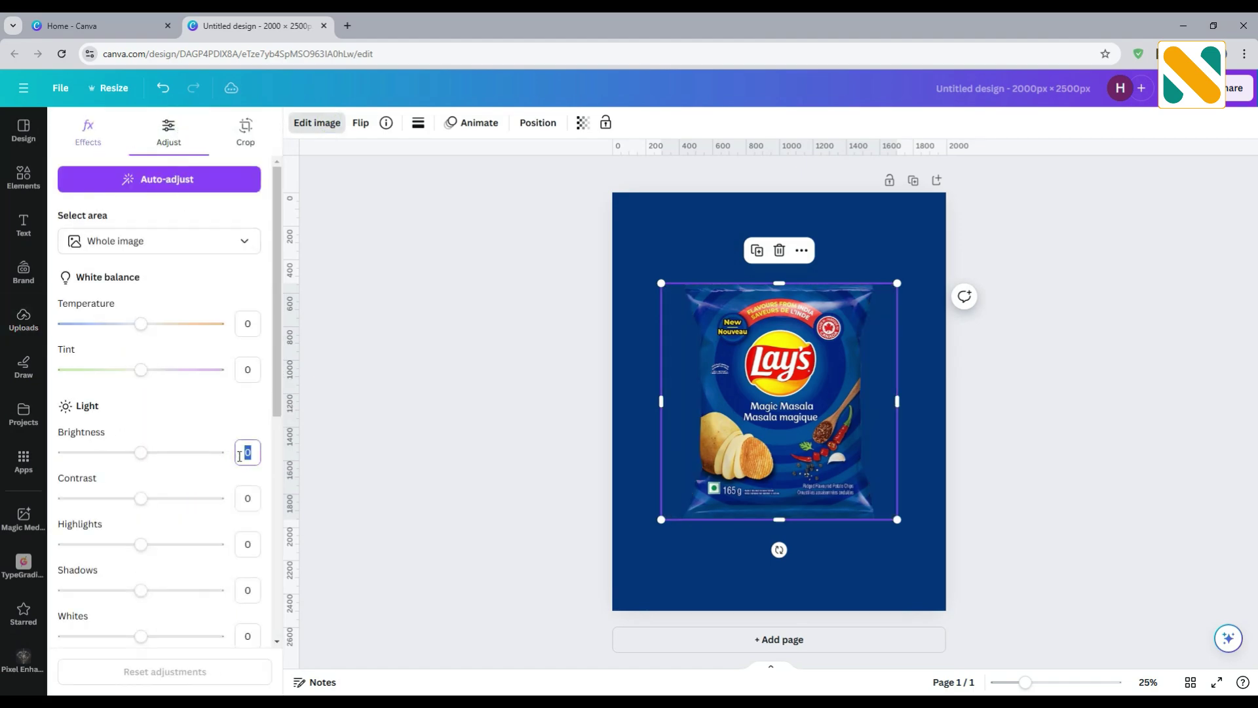
{"action": "left_click", "coordinate": [239, 455]}
{"action": "type", "text": "10"}
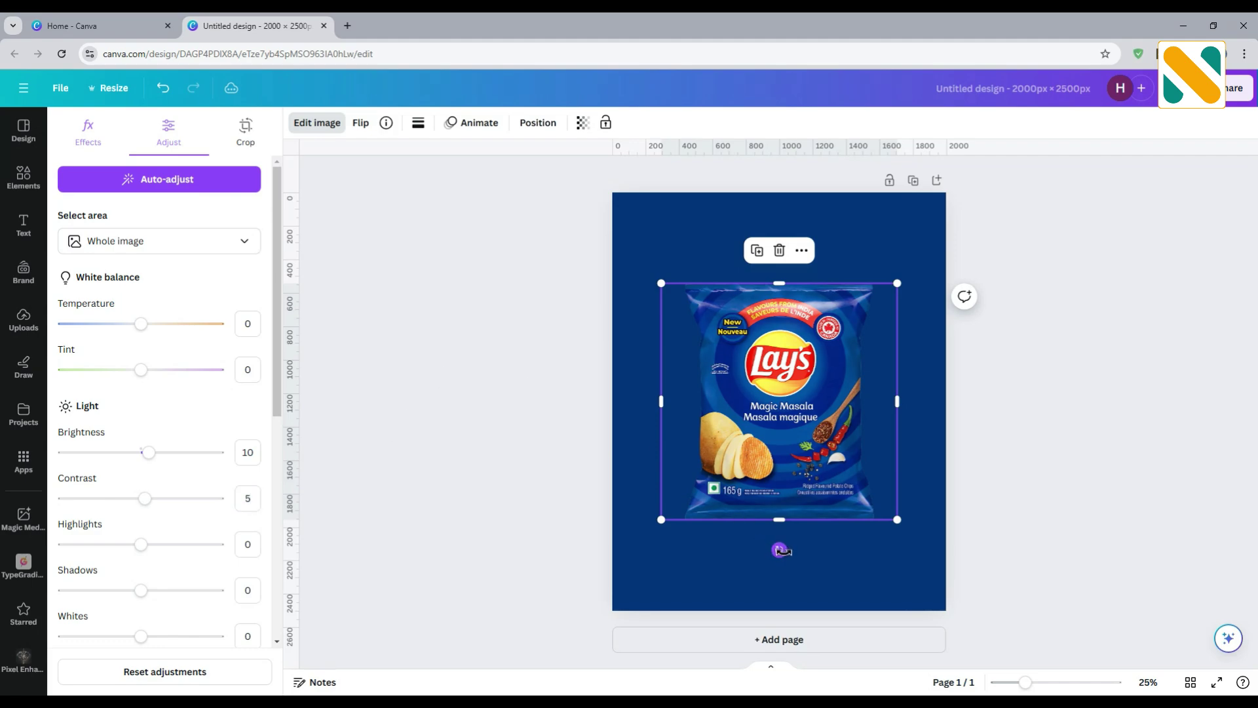
Step: Tilt the chip bag about 10° clockwise and shift it slightly lower on the page
{"action": "left_click_drag", "start_coordinate": [781, 550], "coordinate": [756, 554]}
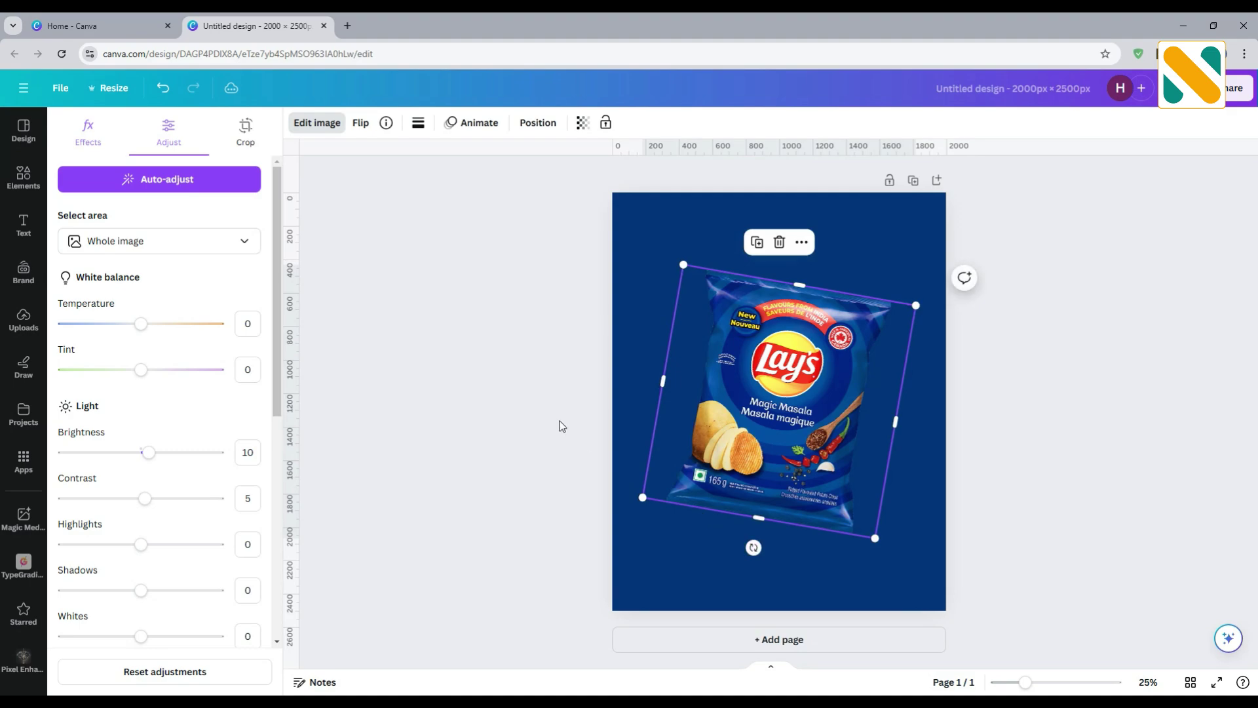
{"action": "left_click", "coordinate": [533, 405]}
{"action": "left_click_drag", "start_coordinate": [770, 446], "coordinate": [769, 467]}
{"action": "left_click", "coordinate": [484, 406]}
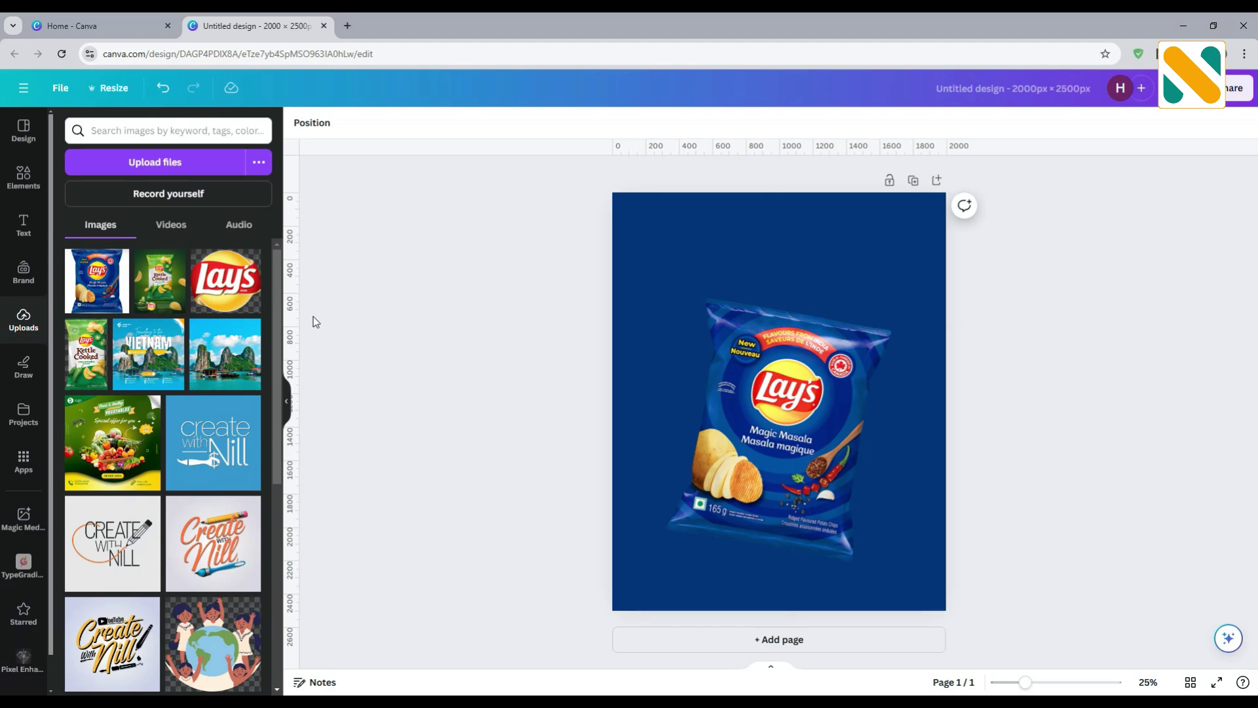
Step: Search the elements for "drop shadow" and show only the graphics
{"action": "left_click", "coordinate": [24, 177]}
{"action": "left_click", "coordinate": [152, 131]}
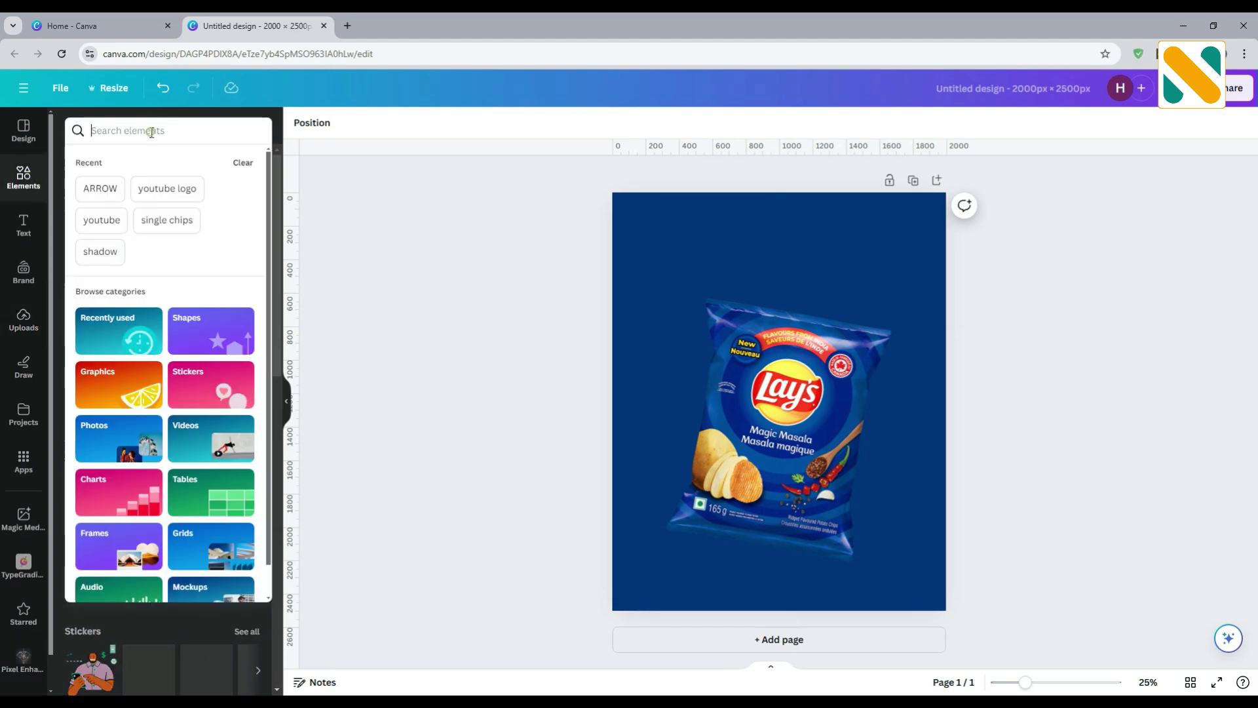
{"action": "type", "text": "drop s"}
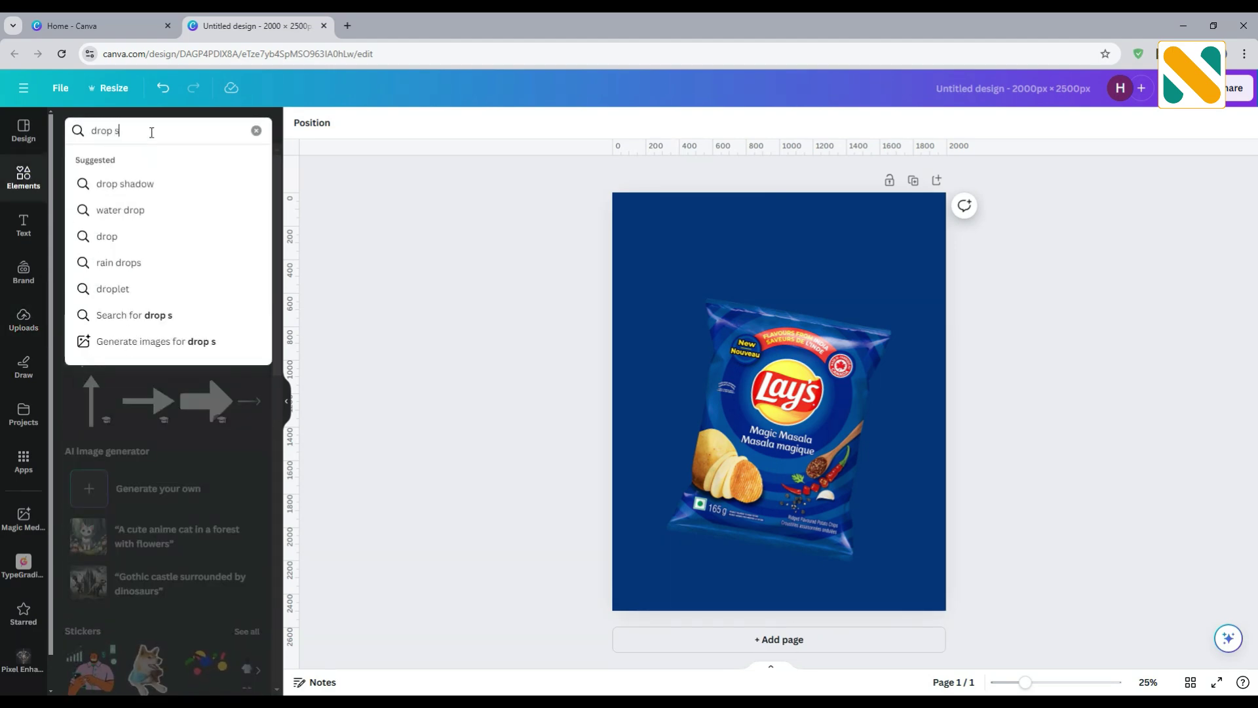
{"action": "type", "text": "hadow"}
{"action": "key", "text": "Return"}
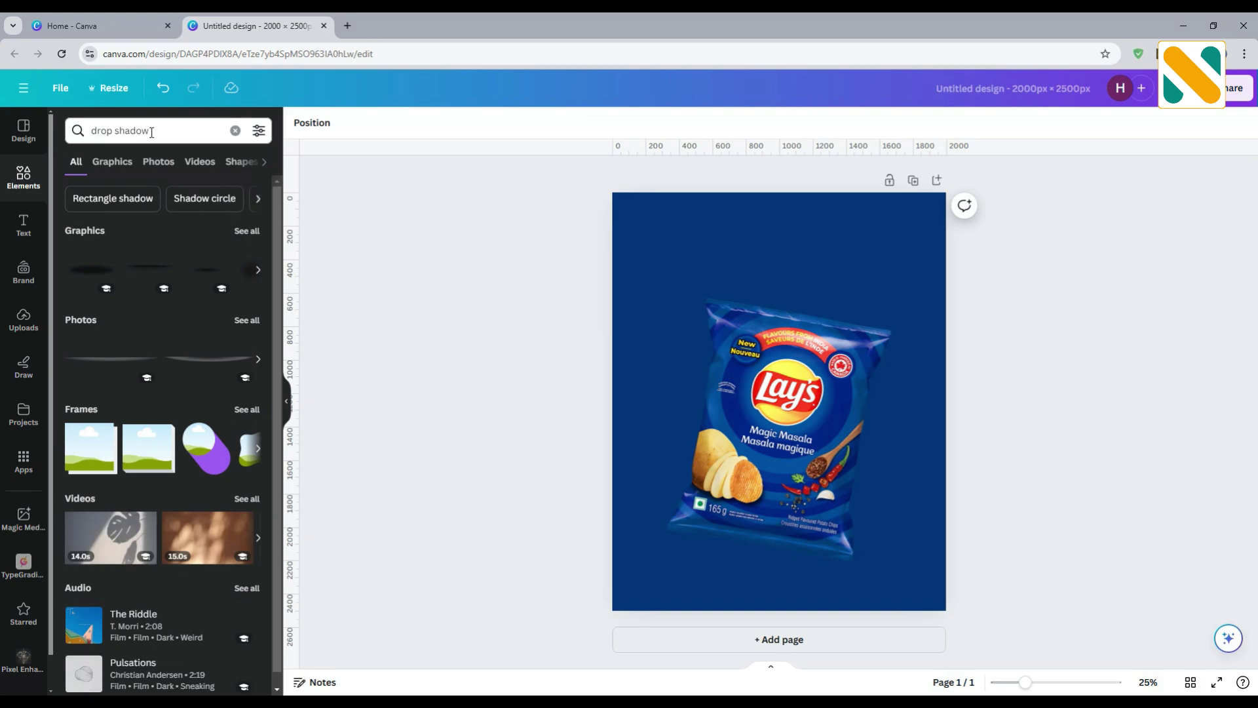
{"action": "left_click", "coordinate": [113, 161]}
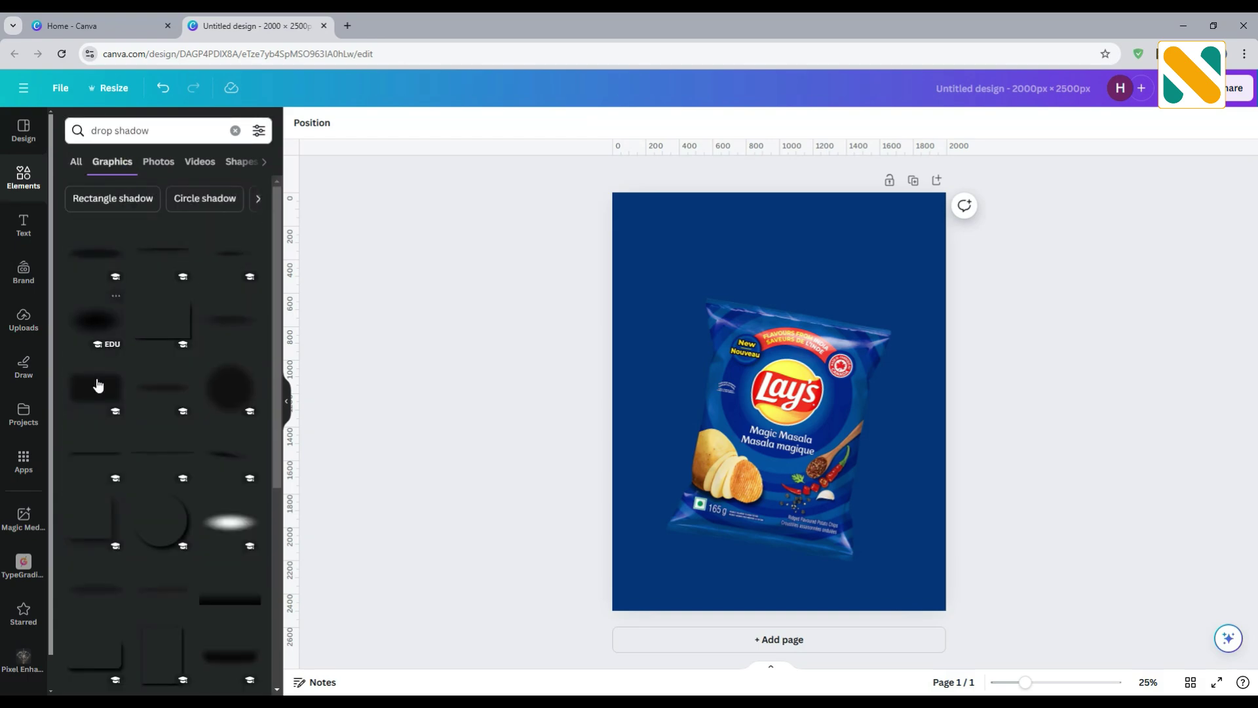
Step: Add a thin line shadow graphic, shrink it to about 394 px wide and place it below the bag's lower-right corner
{"action": "left_click", "coordinate": [104, 457]}
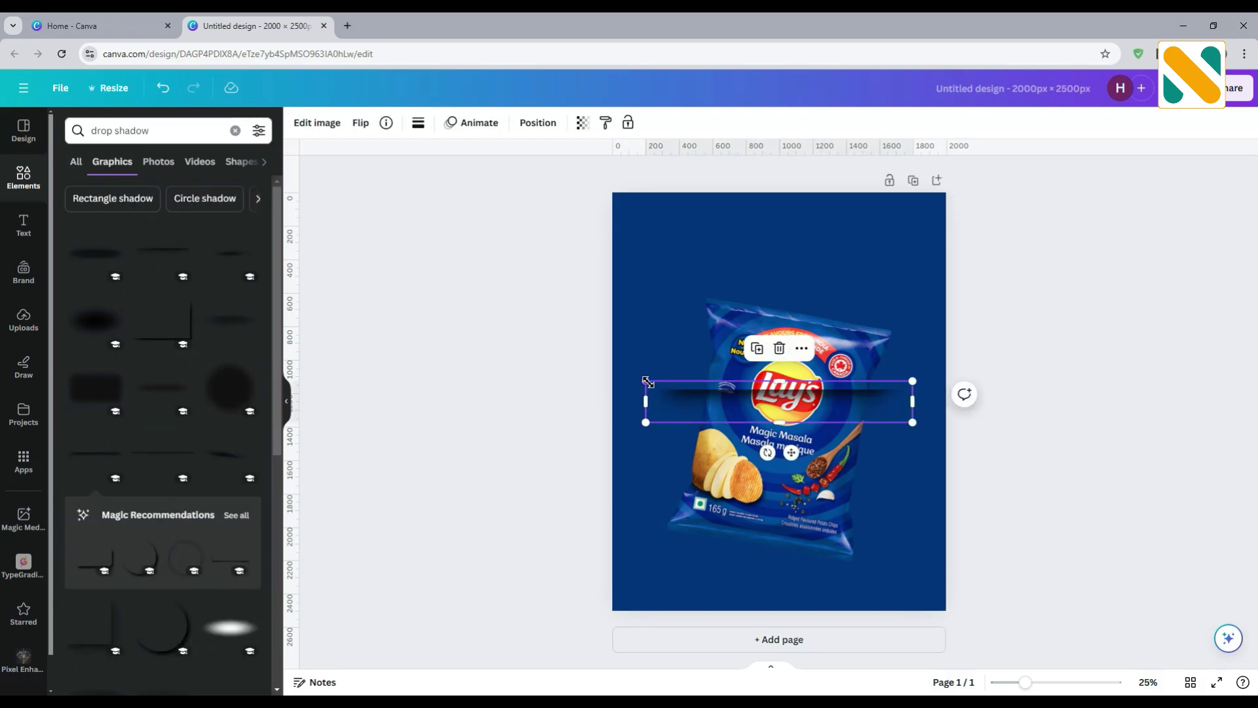
{"action": "left_click_drag", "start_coordinate": [647, 382], "coordinate": [847, 412]}
{"action": "left_click_drag", "start_coordinate": [893, 453], "coordinate": [831, 607]}
Step: Duplicate the small shadow strip and flip one of the two strips vertically
{"action": "left_click", "coordinate": [797, 548]}
{"action": "left_click", "coordinate": [359, 137]}
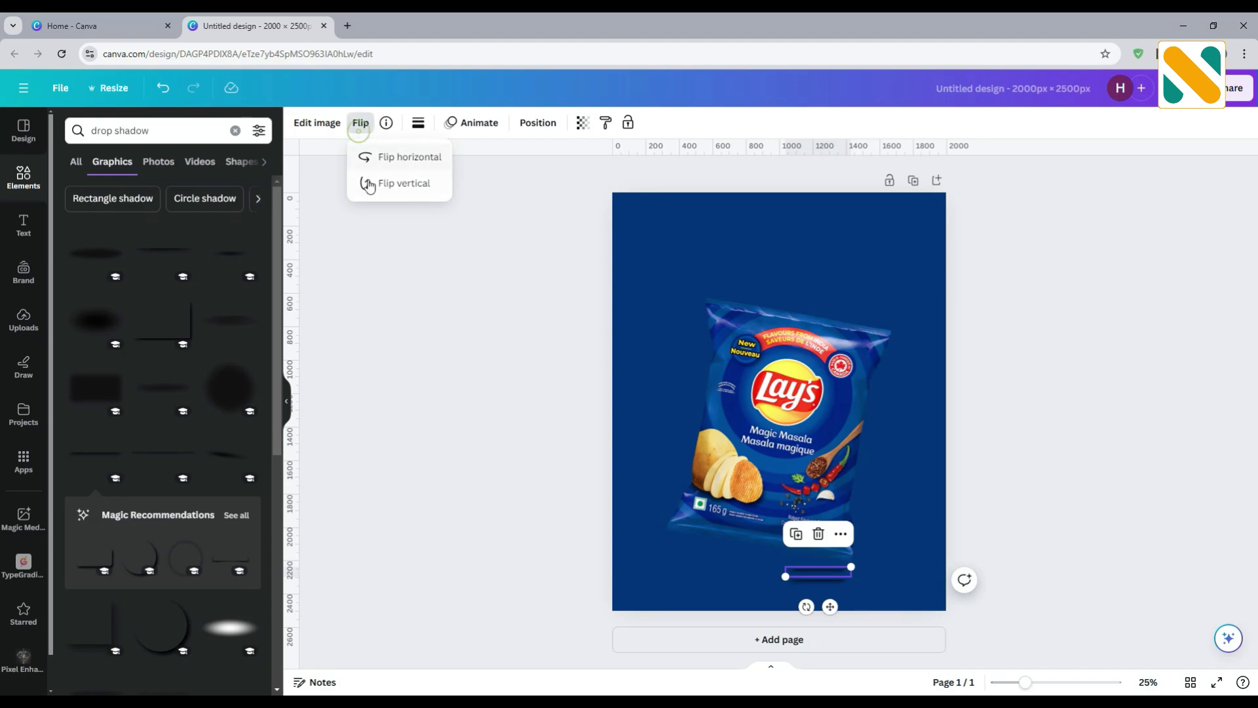
{"action": "left_click", "coordinate": [372, 188]}
{"action": "left_click", "coordinate": [458, 363]}
{"action": "left_click", "coordinate": [752, 564]}
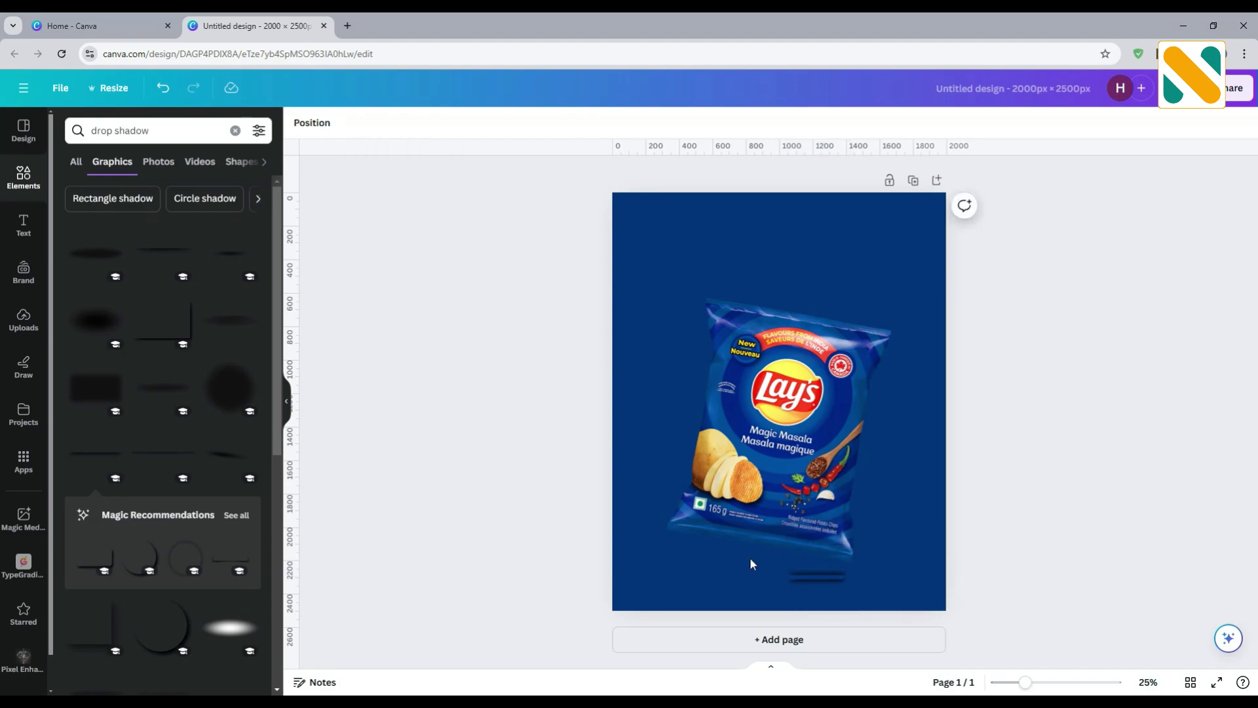
Step: Lower the upper shadow strip so that the two halves meet as one soft shadow
{"action": "left_click", "coordinate": [811, 574]}
{"action": "left_click_drag", "start_coordinate": [831, 607], "coordinate": [830, 612]}
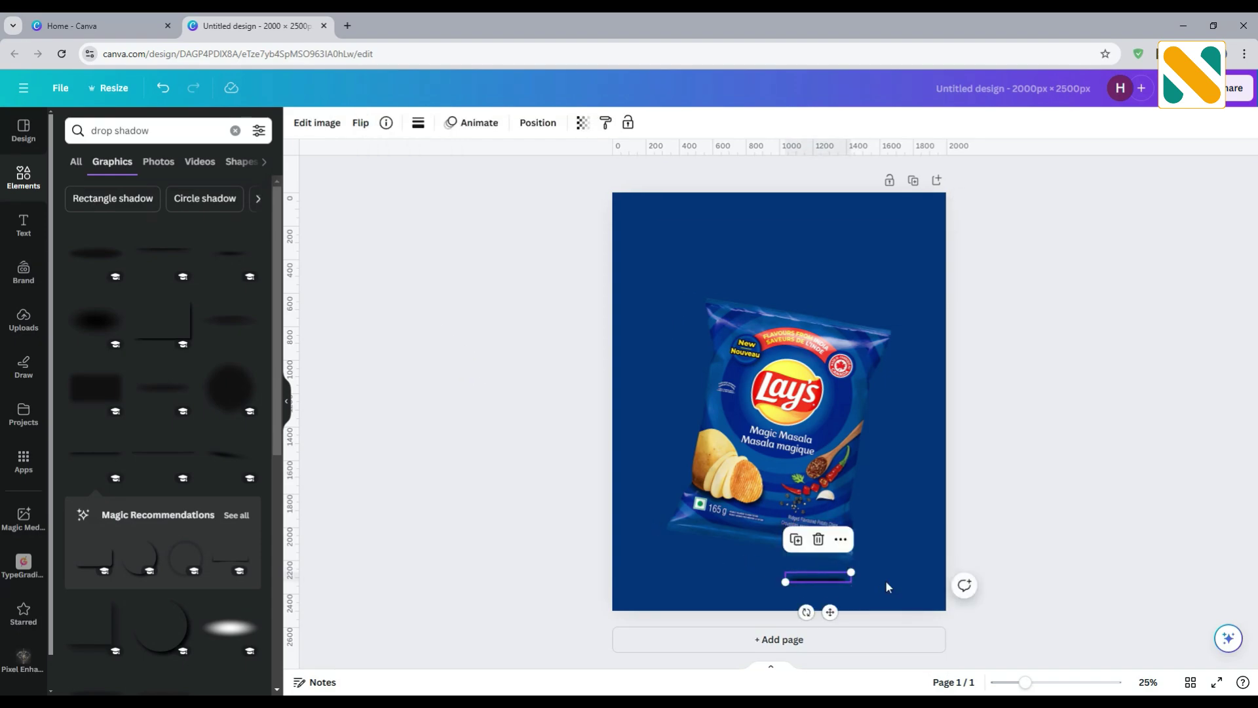
{"action": "left_click", "coordinate": [881, 582]}
{"action": "left_click", "coordinate": [833, 577]}
{"action": "key", "text": "Down"}
{"action": "key", "text": "Down"}
{"action": "key", "text": "Down"}
{"action": "key", "text": "Down"}
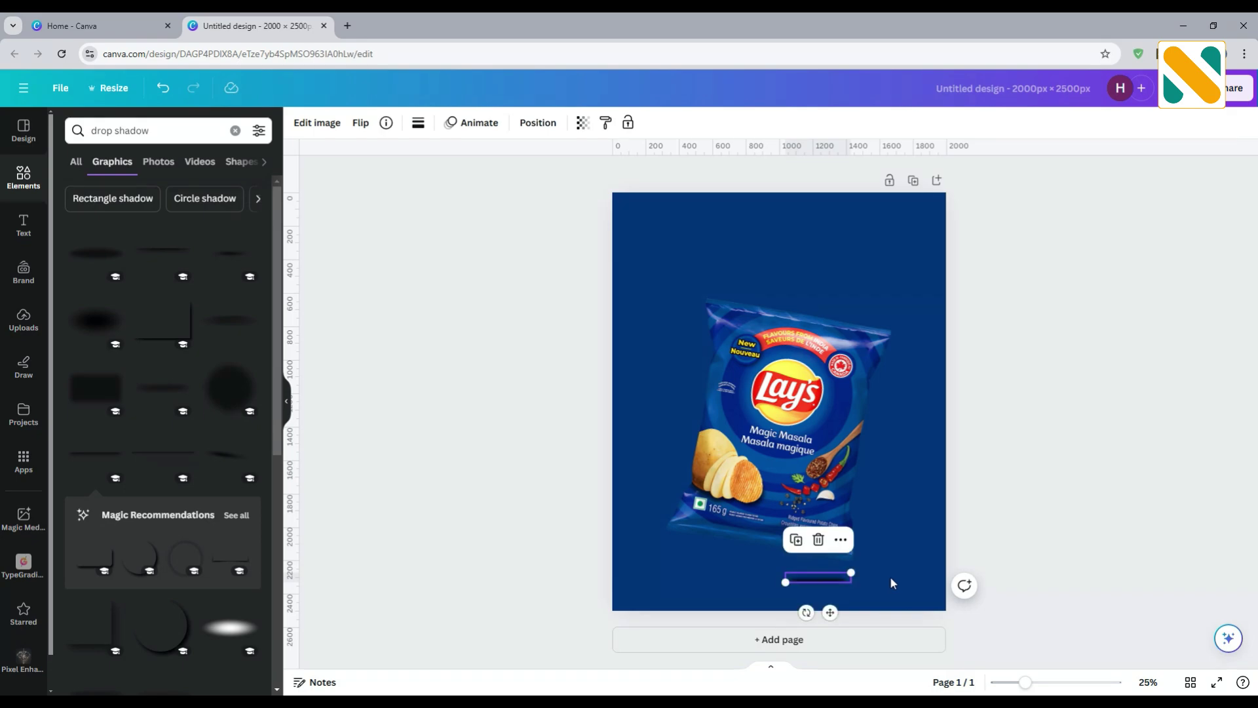
Step: Group the two shadow strips and position the group just under the bag's lower-right corner
{"action": "left_click", "coordinate": [890, 582]}
{"action": "left_click", "coordinate": [804, 583]}
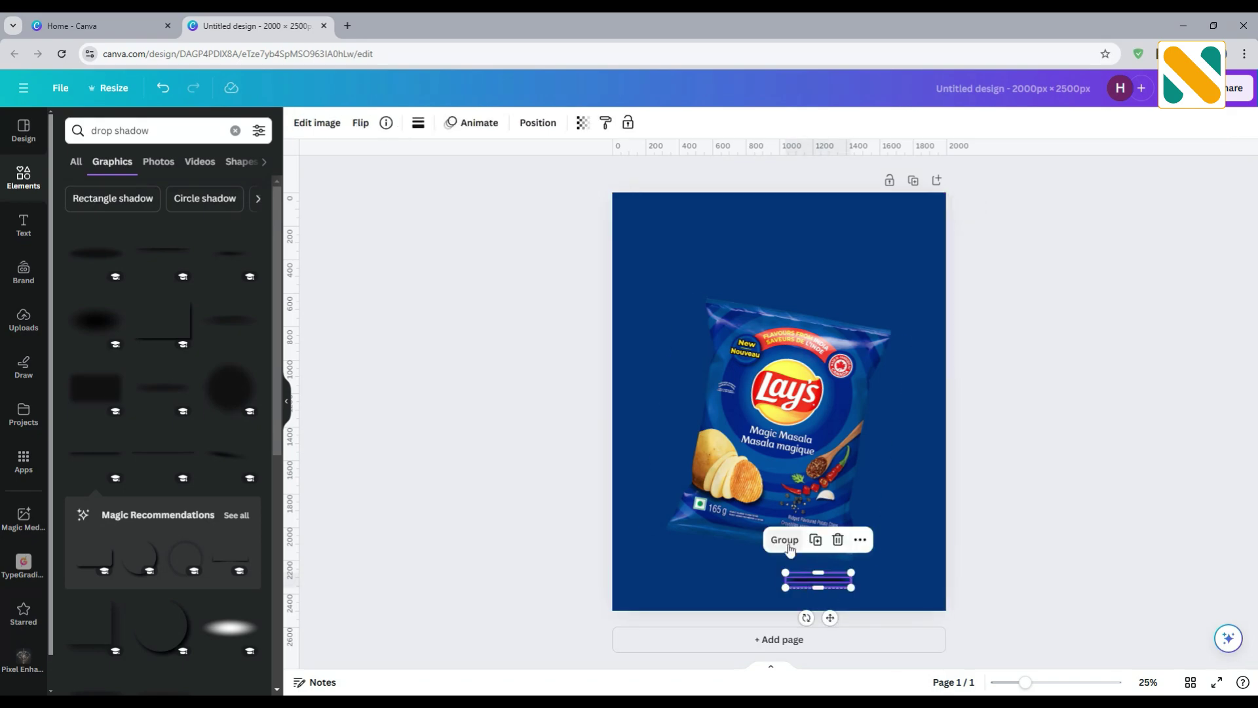
{"action": "left_click_drag", "start_coordinate": [830, 617], "coordinate": [829, 594]}
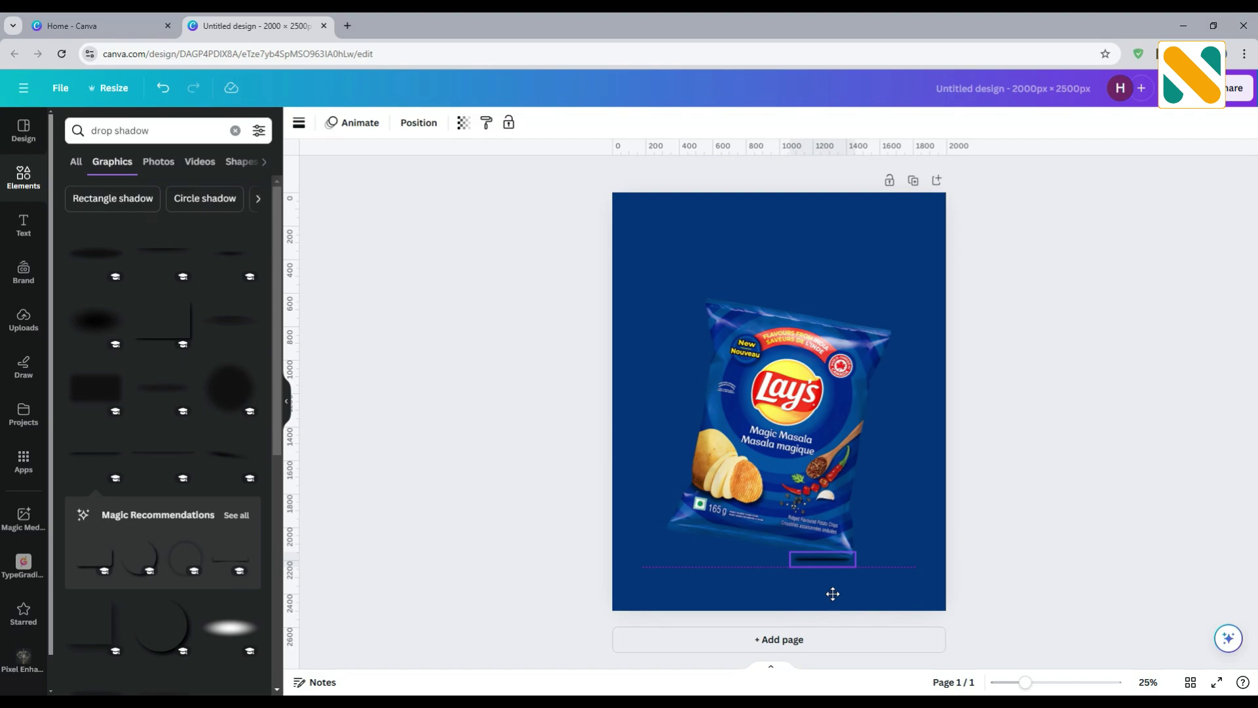
{"action": "left_click_drag", "start_coordinate": [832, 594], "coordinate": [833, 594]}
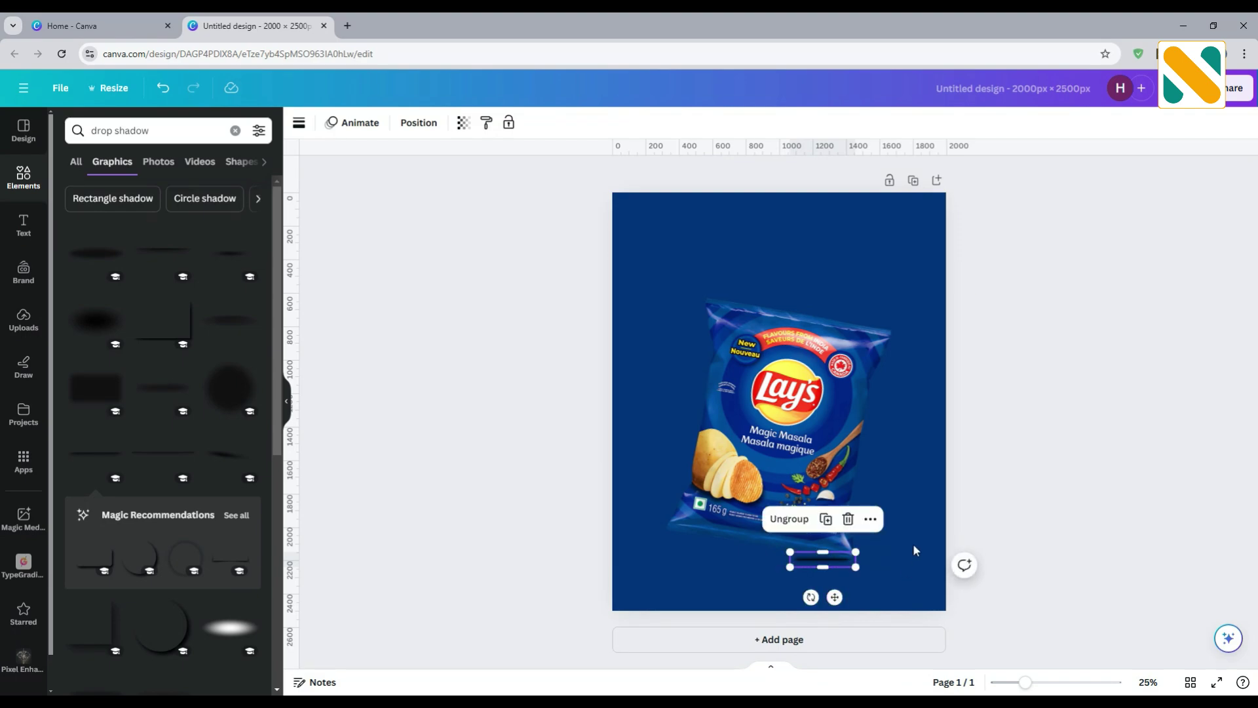
{"action": "left_click", "coordinate": [913, 545]}
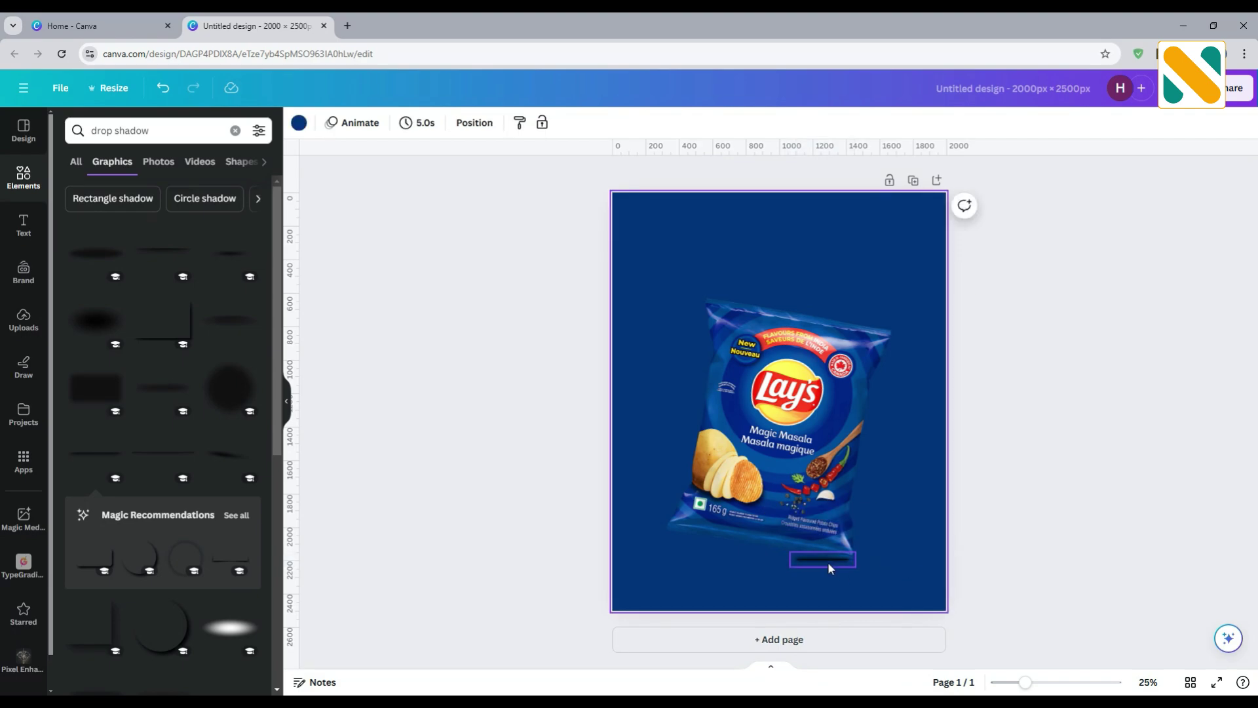
{"action": "double_click", "coordinate": [828, 561]}
{"action": "left_click", "coordinate": [834, 601]}
{"action": "left_click", "coordinate": [871, 609]}
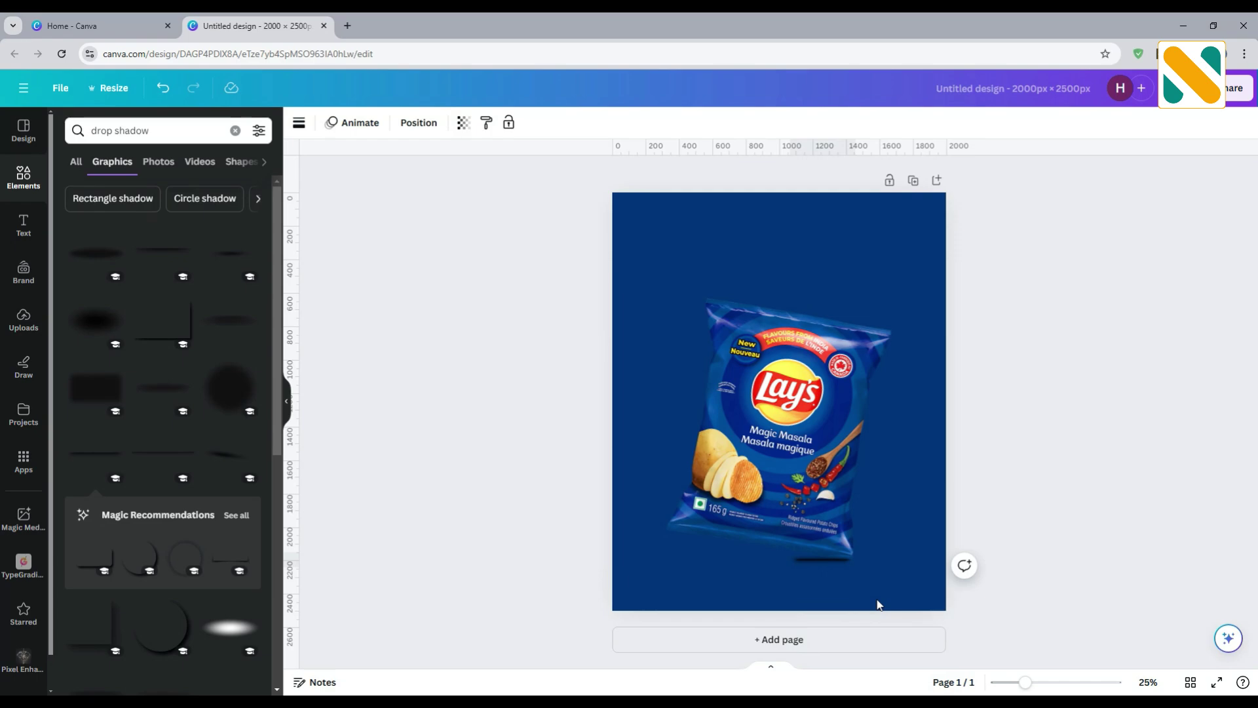
Step: Send the shadow group backward behind the chip bag and enlarge it to about 459 px wide
{"action": "left_click", "coordinate": [419, 123]}
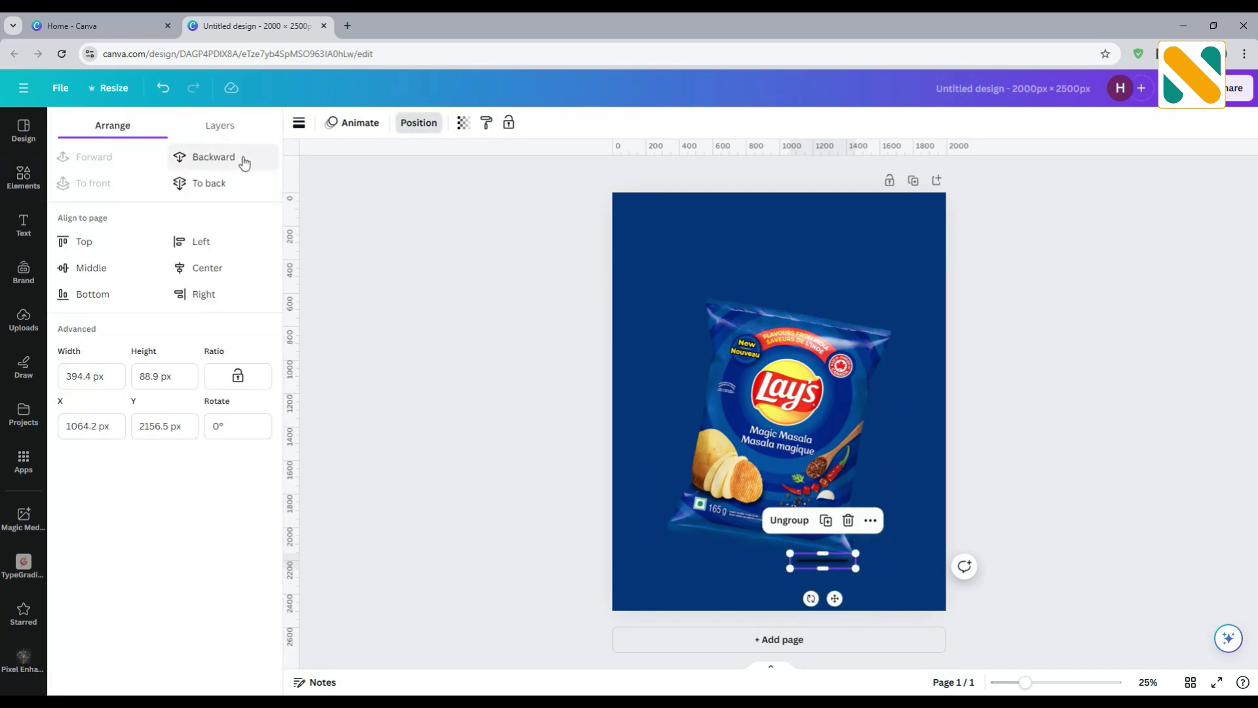
{"action": "left_click", "coordinate": [231, 159]}
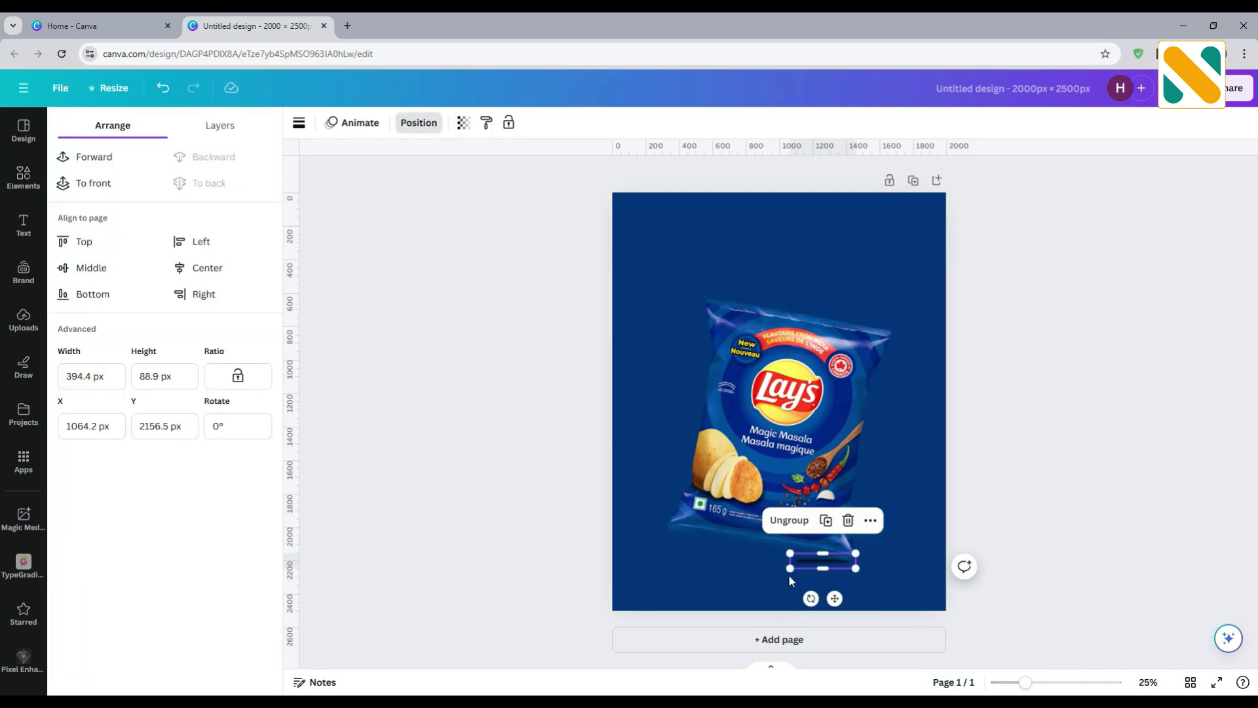
{"action": "left_click_drag", "start_coordinate": [786, 570], "coordinate": [779, 571]}
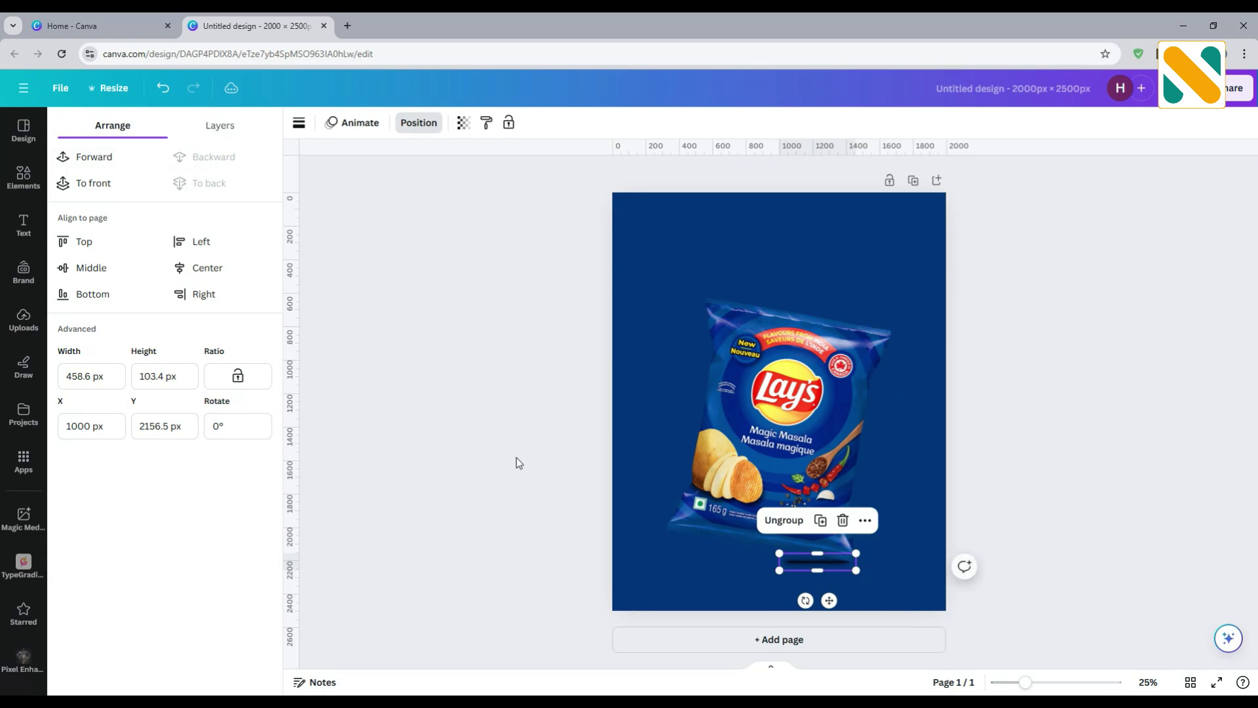
{"action": "left_click", "coordinate": [500, 445]}
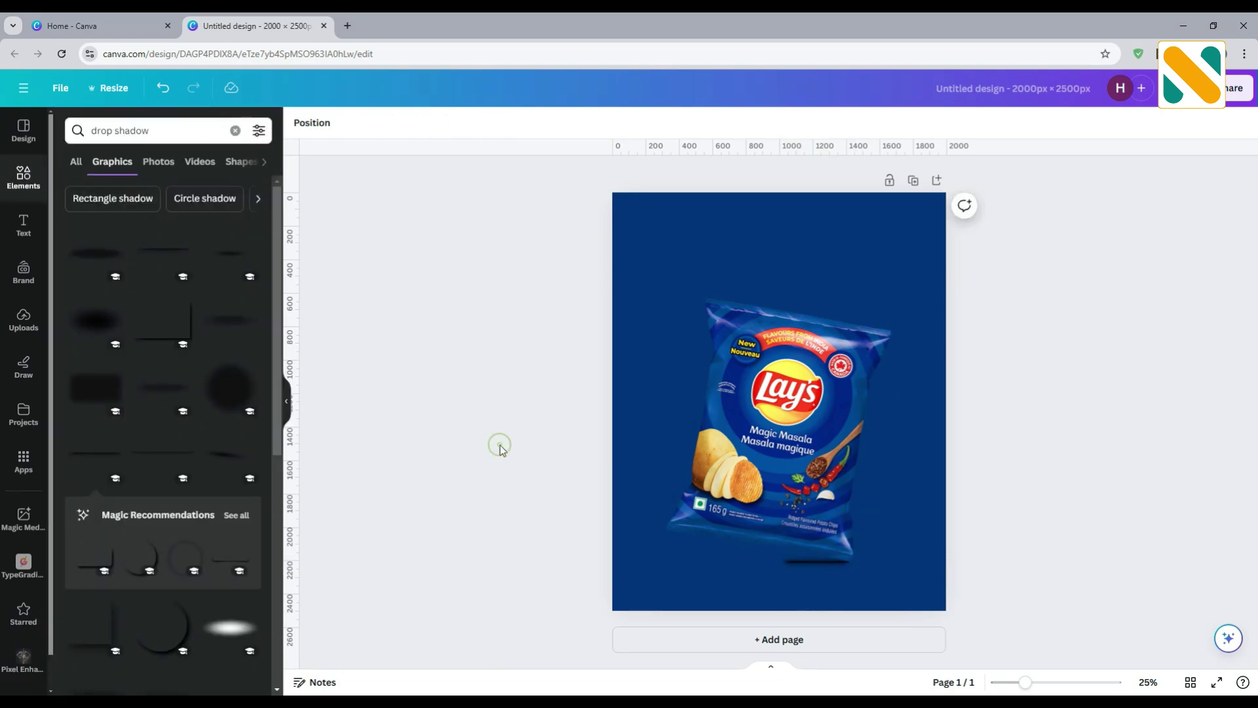
Step: Search the graphics for "white line shadow" and add the narrow white glow line to the page
{"action": "left_click", "coordinate": [169, 129]}
{"action": "type", "text": "wh"}
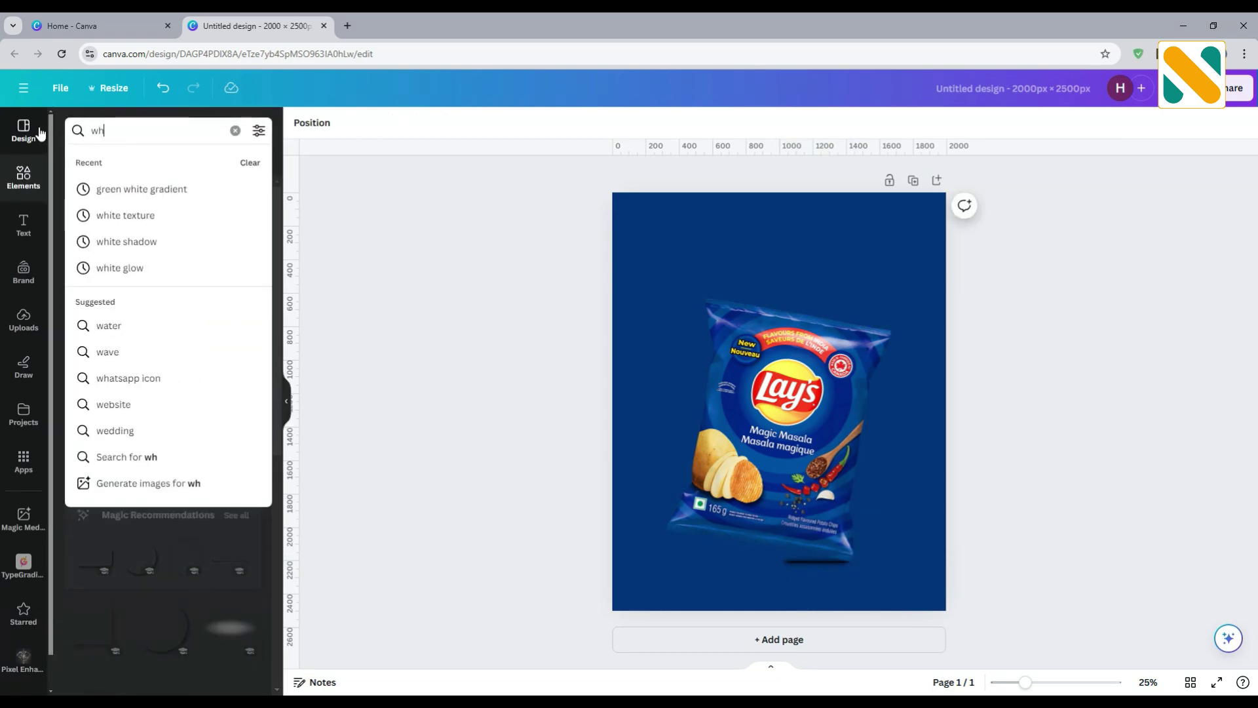
{"action": "type", "text": "ite line shadow"}
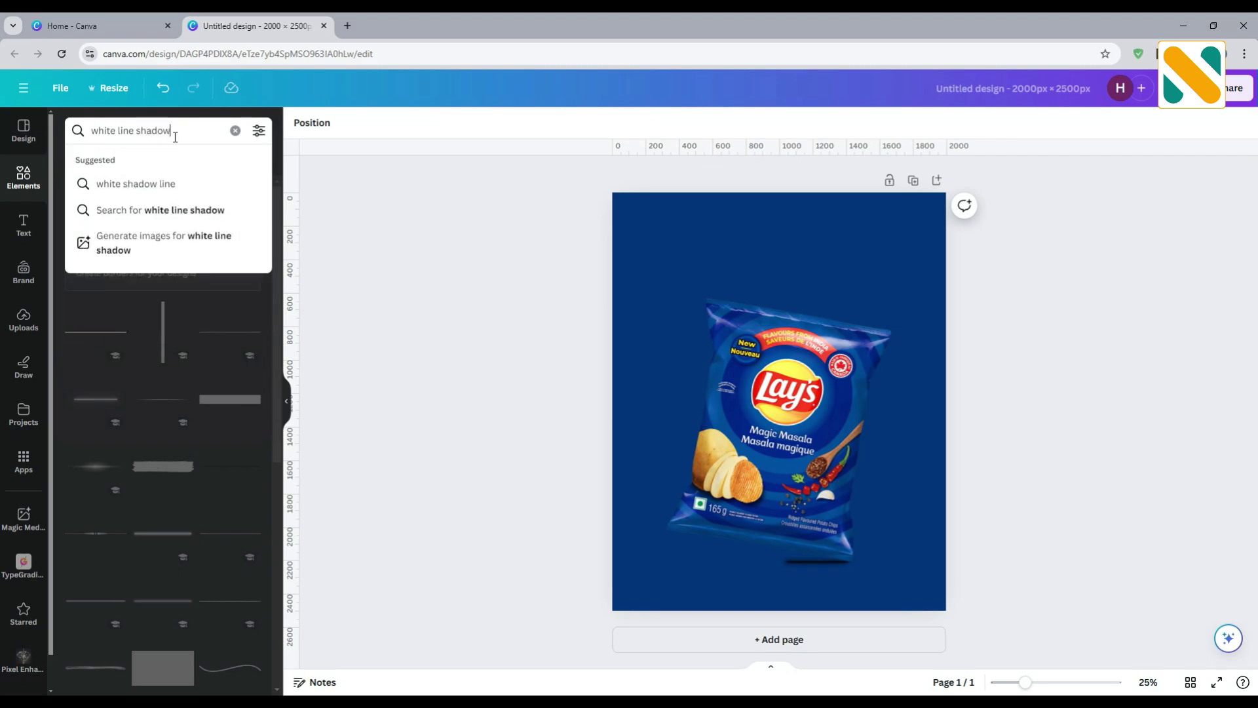
{"action": "key", "text": "Return"}
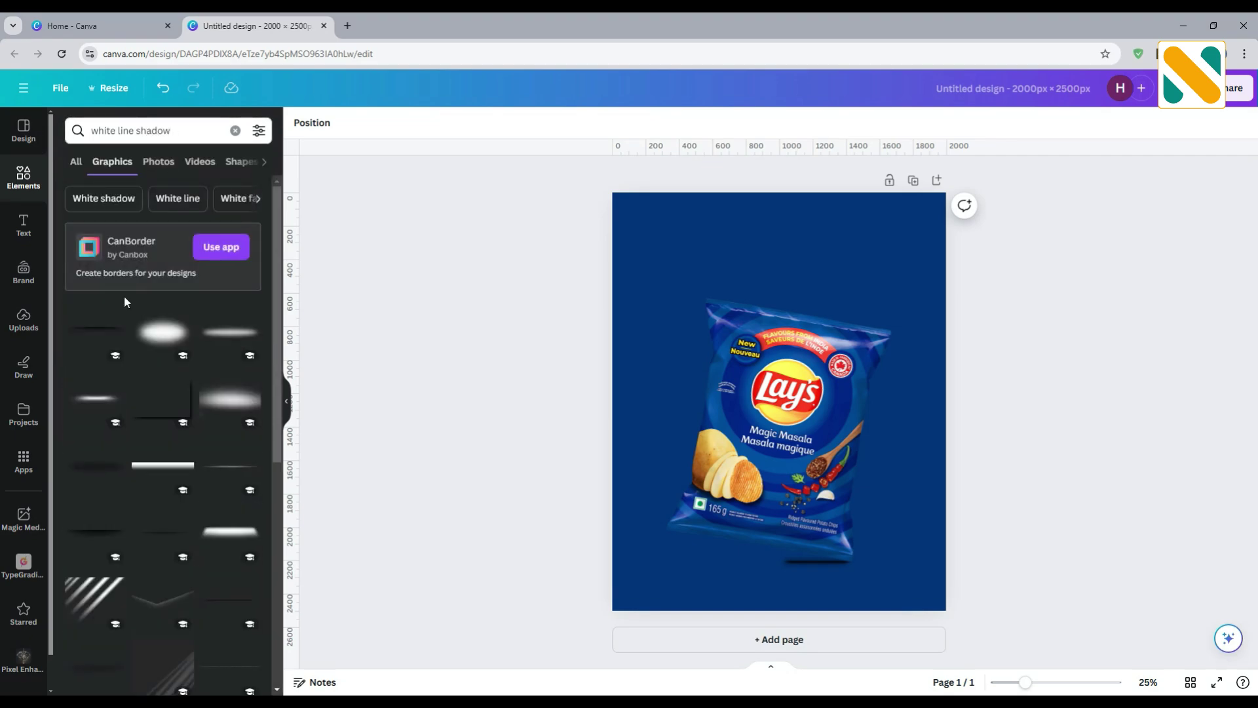
{"action": "left_click", "coordinate": [102, 398]}
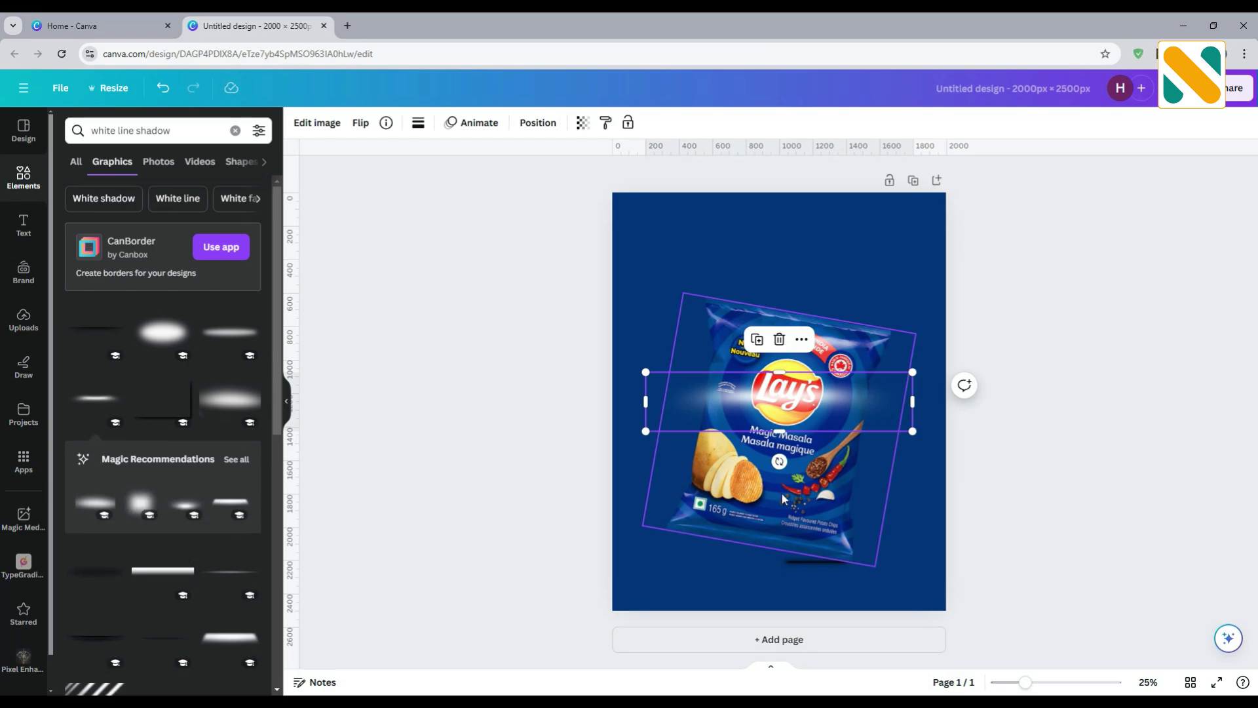
Step: Rotate the white glow nearly upright to match the bag's tilt, shrink it and place it along the bag's left side
{"action": "left_click_drag", "start_coordinate": [780, 463], "coordinate": [844, 417]}
{"action": "left_click_drag", "start_coordinate": [829, 304], "coordinate": [801, 359]}
{"action": "left_click_drag", "start_coordinate": [778, 417], "coordinate": [757, 377]}
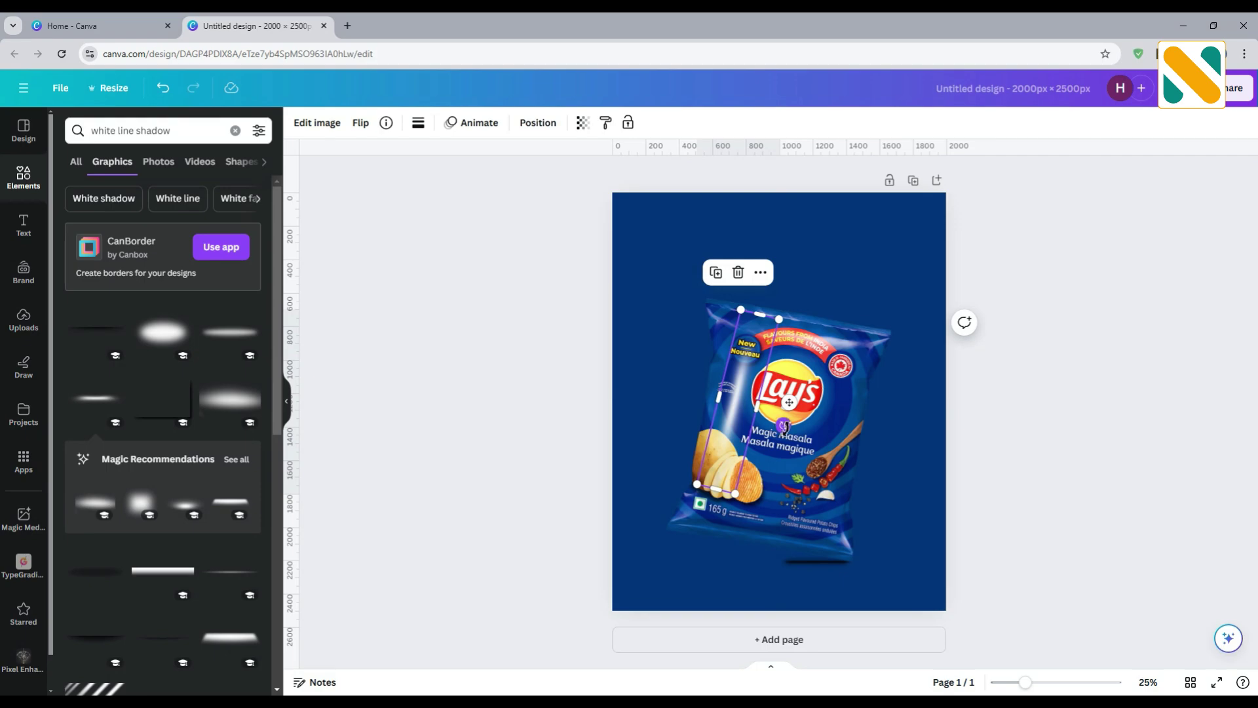
Step: Shrink and narrow the white glows and line them up along the bag's left side, the lower one over the potato chips
{"action": "left_click_drag", "start_coordinate": [783, 425], "coordinate": [786, 420]}
{"action": "left_click_drag", "start_coordinate": [707, 414], "coordinate": [701, 398]}
{"action": "left_click_drag", "start_coordinate": [767, 299], "coordinate": [744, 354]}
{"action": "mouse_move", "coordinate": [721, 408]}
{"action": "left_mouse_down"}
{"action": "mouse_move", "coordinate": [728, 382]}
{"action": "mouse_move", "coordinate": [716, 432]}
{"action": "left_mouse_up"}
{"action": "left_click", "coordinate": [698, 322]}
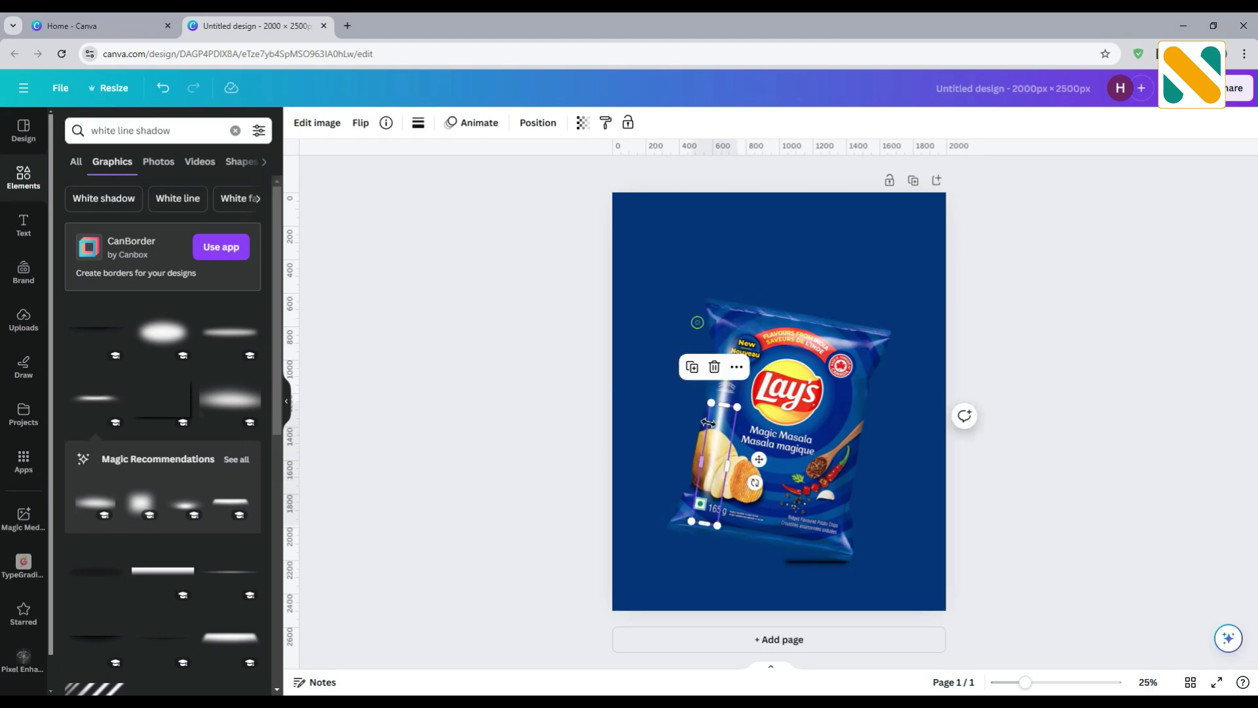
{"action": "left_click_drag", "start_coordinate": [708, 493], "coordinate": [708, 477]}
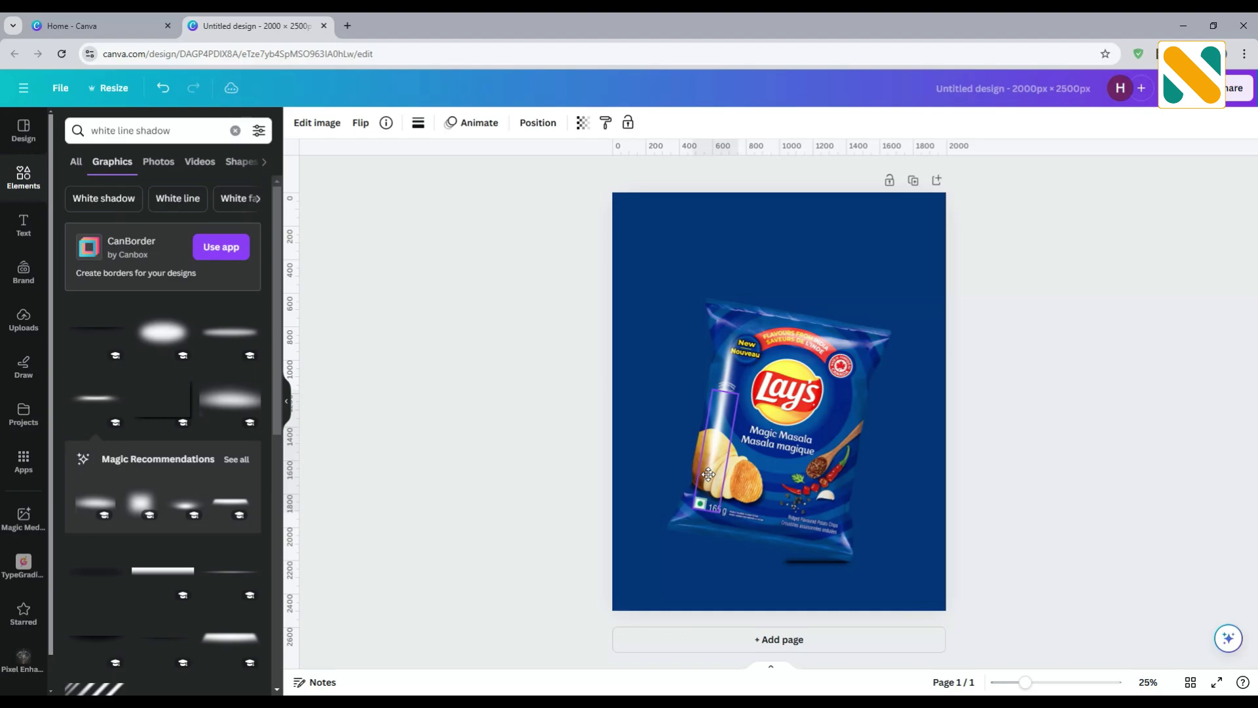
{"action": "left_click", "coordinate": [464, 392]}
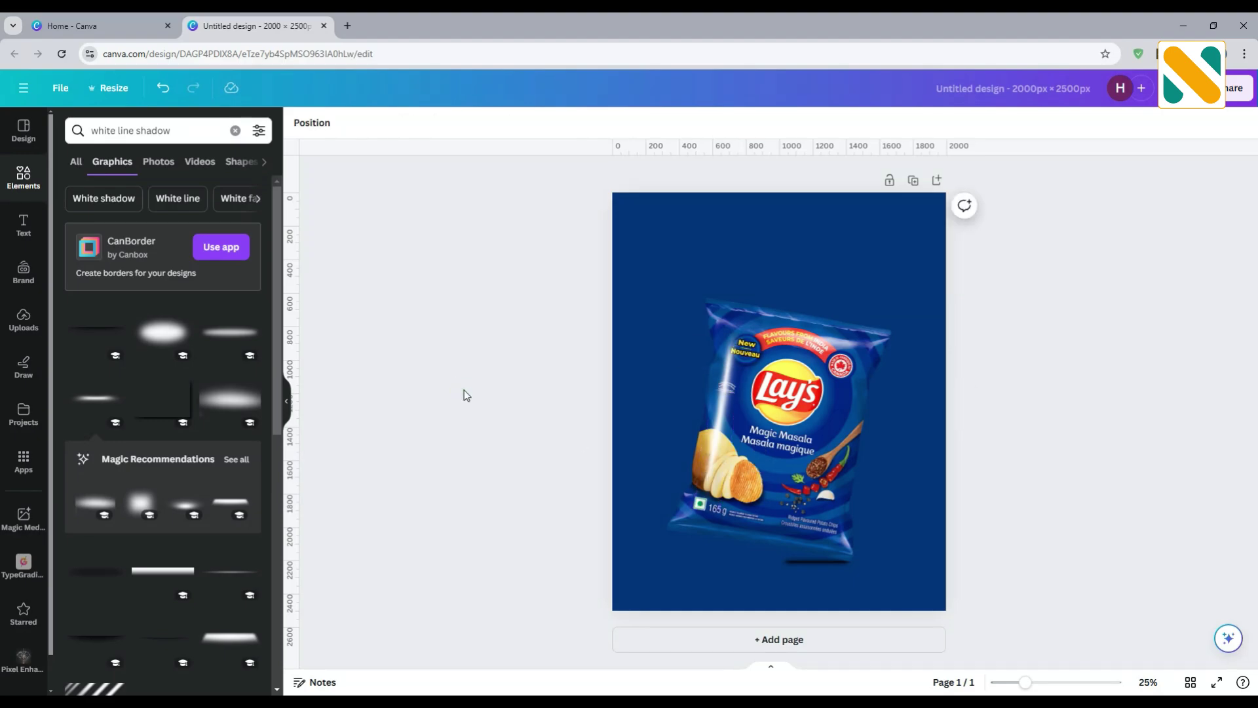
Step: Search the graphics for "white glow" and add the first soft round glow to the page
{"action": "double_click", "coordinate": [151, 132]}
{"action": "key", "text": "ctrl+a"}
{"action": "type", "text": "whi"}
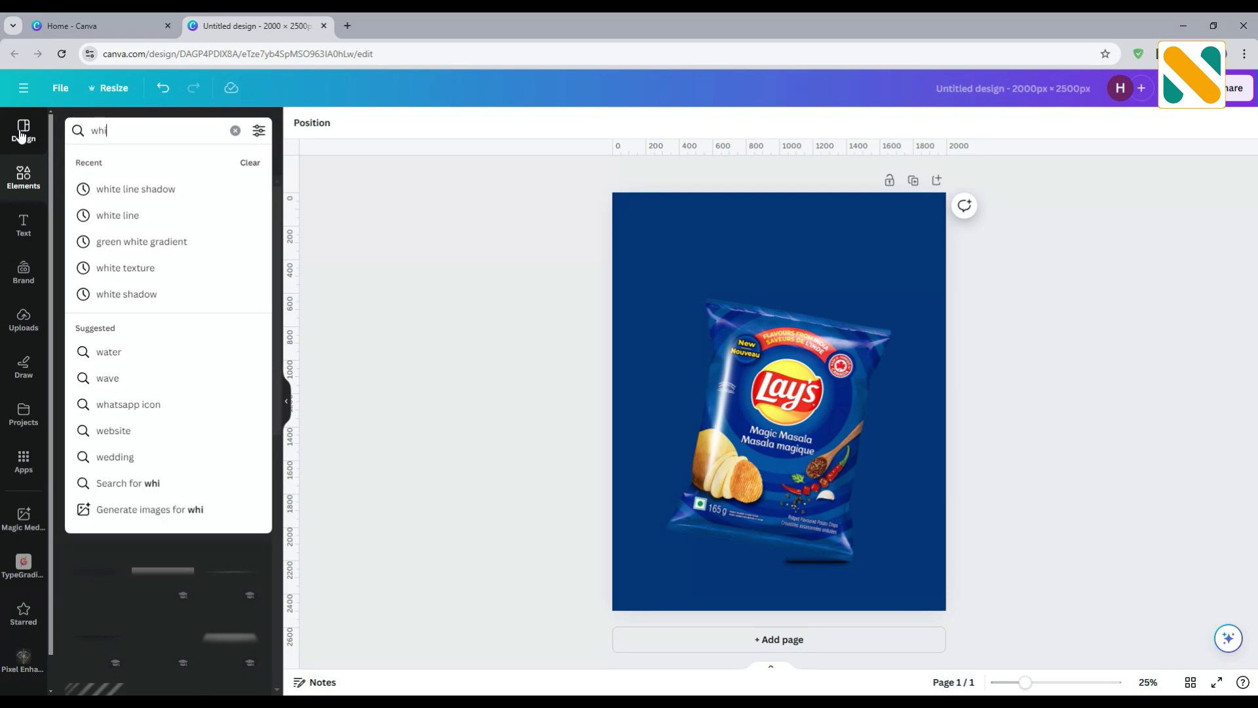
{"action": "type", "text": "te glow"}
{"action": "key", "text": "Return"}
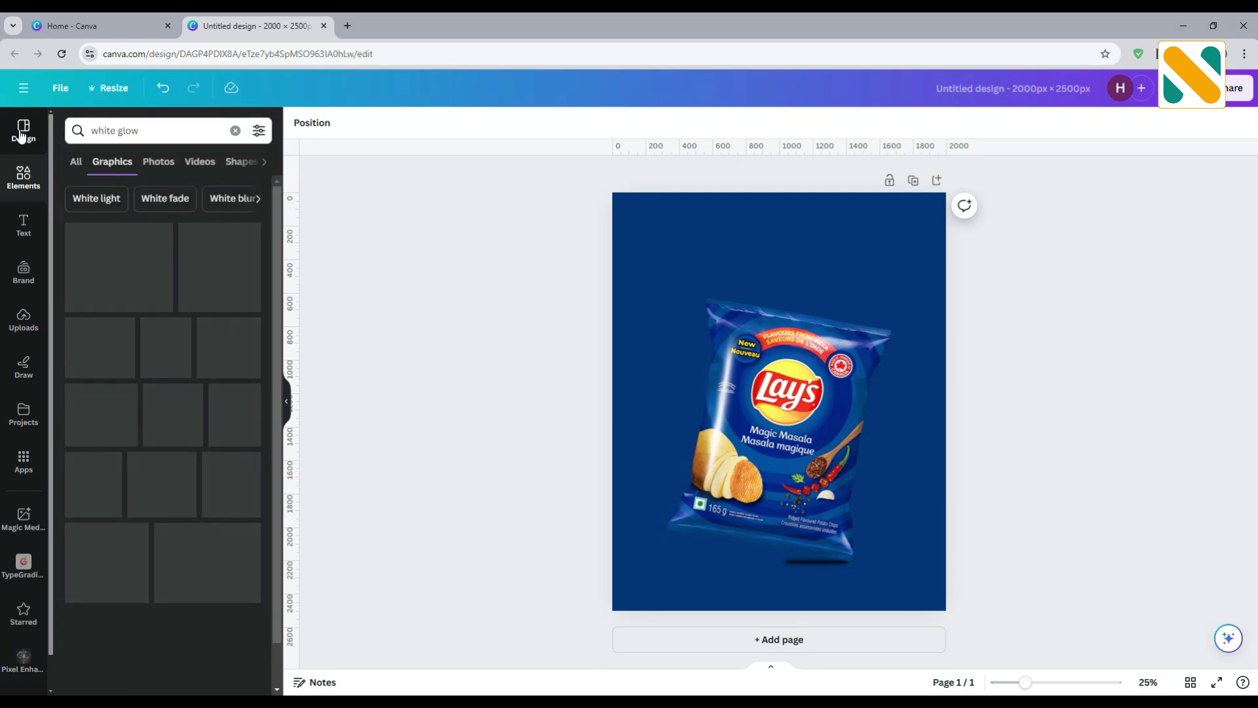
{"action": "left_click", "coordinate": [92, 256]}
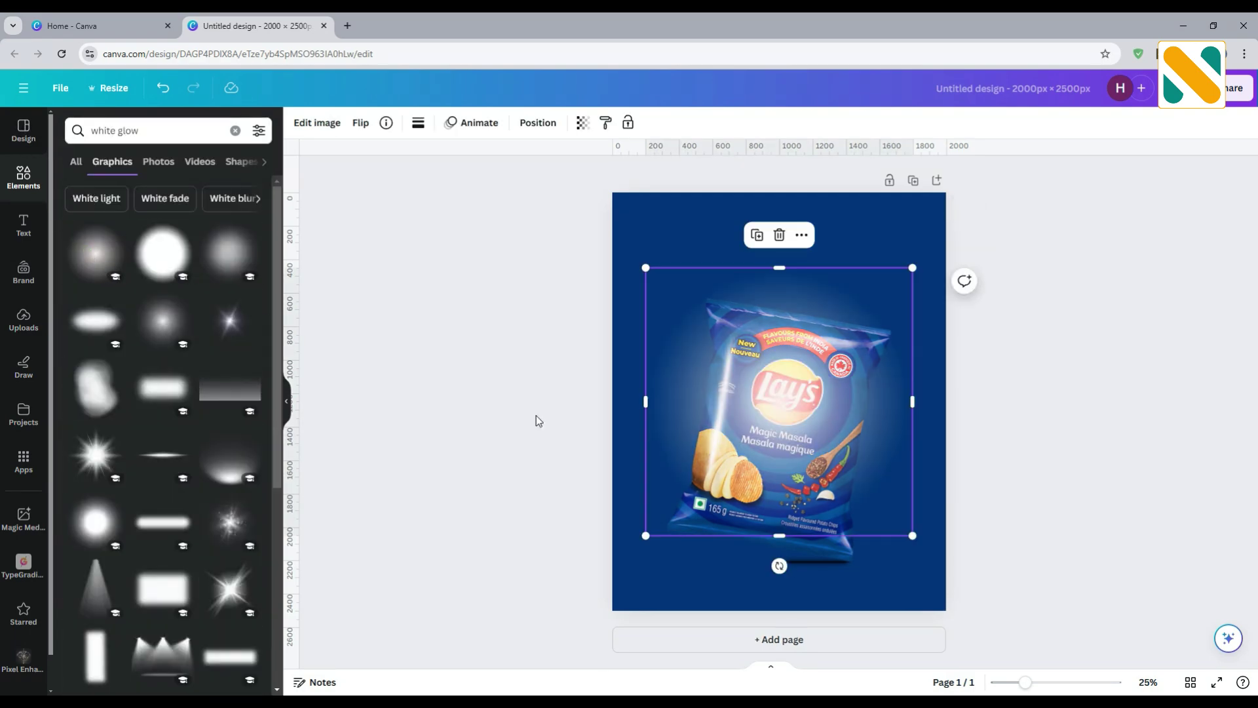
Step: Enlarge the round glow to about 2681 px wide so it covers the page, and send it behind the bag
{"action": "left_click_drag", "start_coordinate": [913, 536], "coordinate": [997, 618]}
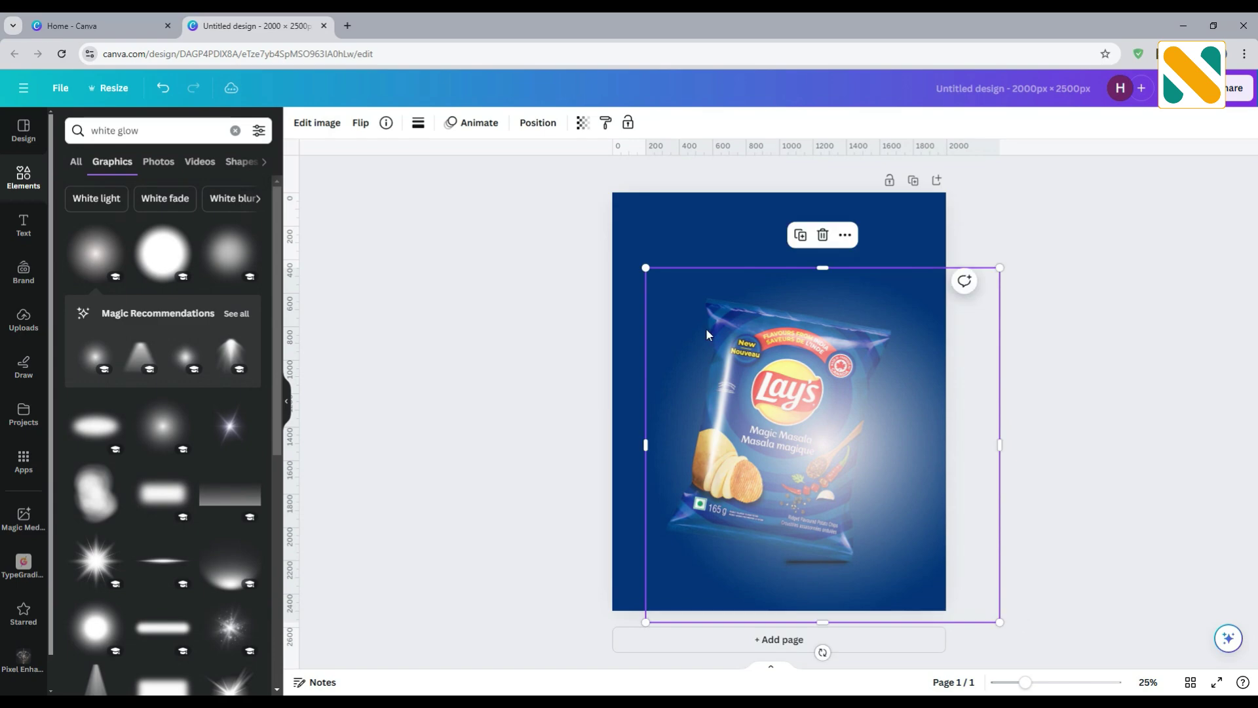
{"action": "left_click_drag", "start_coordinate": [646, 267], "coordinate": [523, 232]}
{"action": "left_click_drag", "start_coordinate": [602, 364], "coordinate": [612, 382]}
{"action": "left_click", "coordinate": [537, 123]}
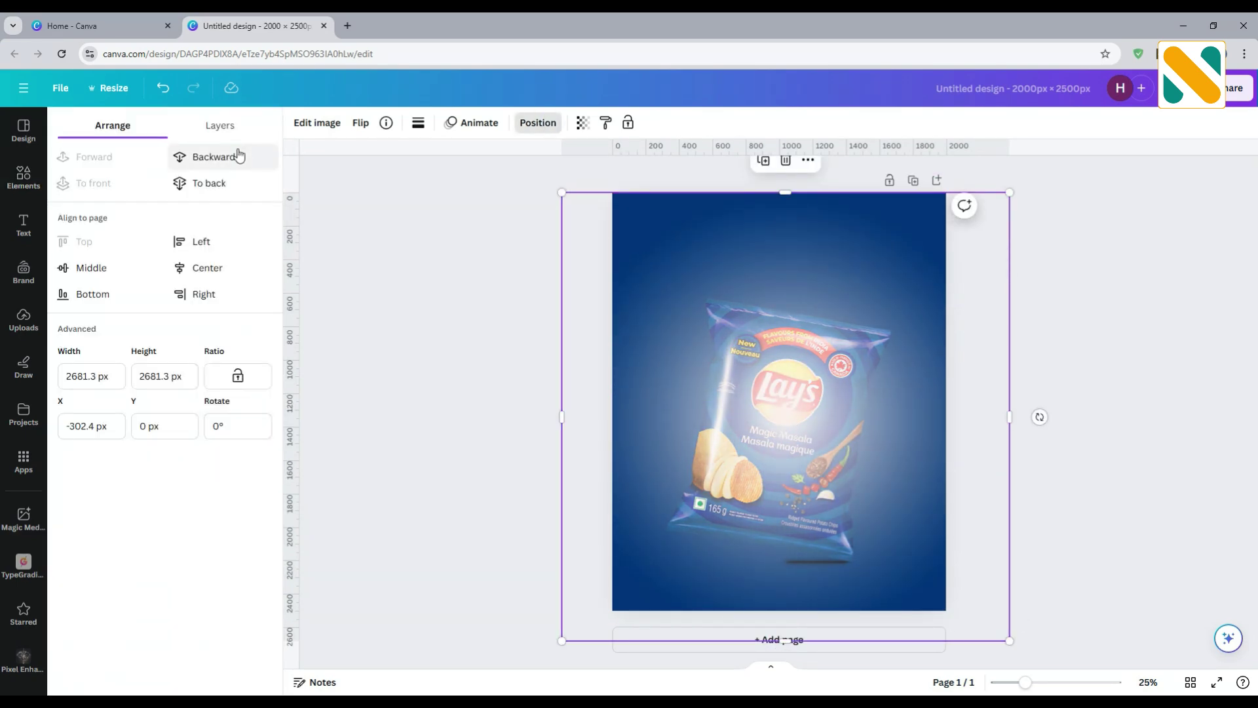
{"action": "left_click", "coordinate": [237, 150]}
{"action": "left_click", "coordinate": [238, 155]}
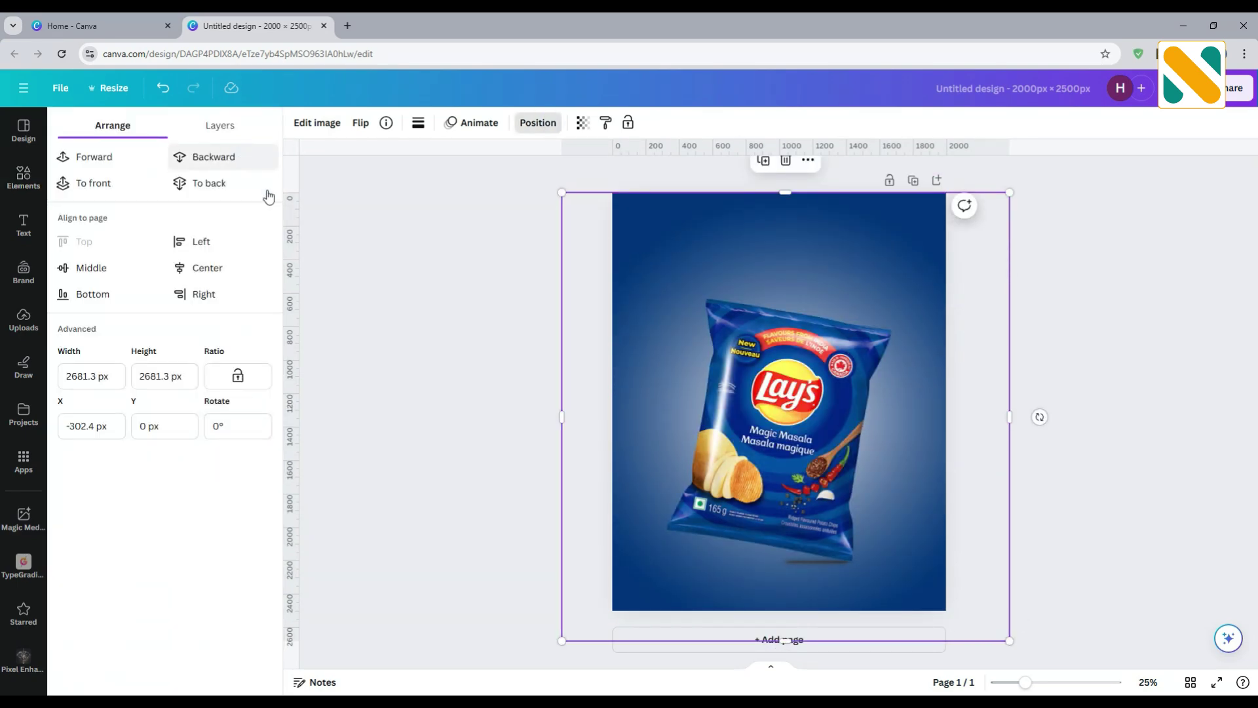
Step: Lock the large background glow and deselect it
{"action": "left_click", "coordinate": [807, 163]}
{"action": "mouse_move", "coordinate": [980, 492]}
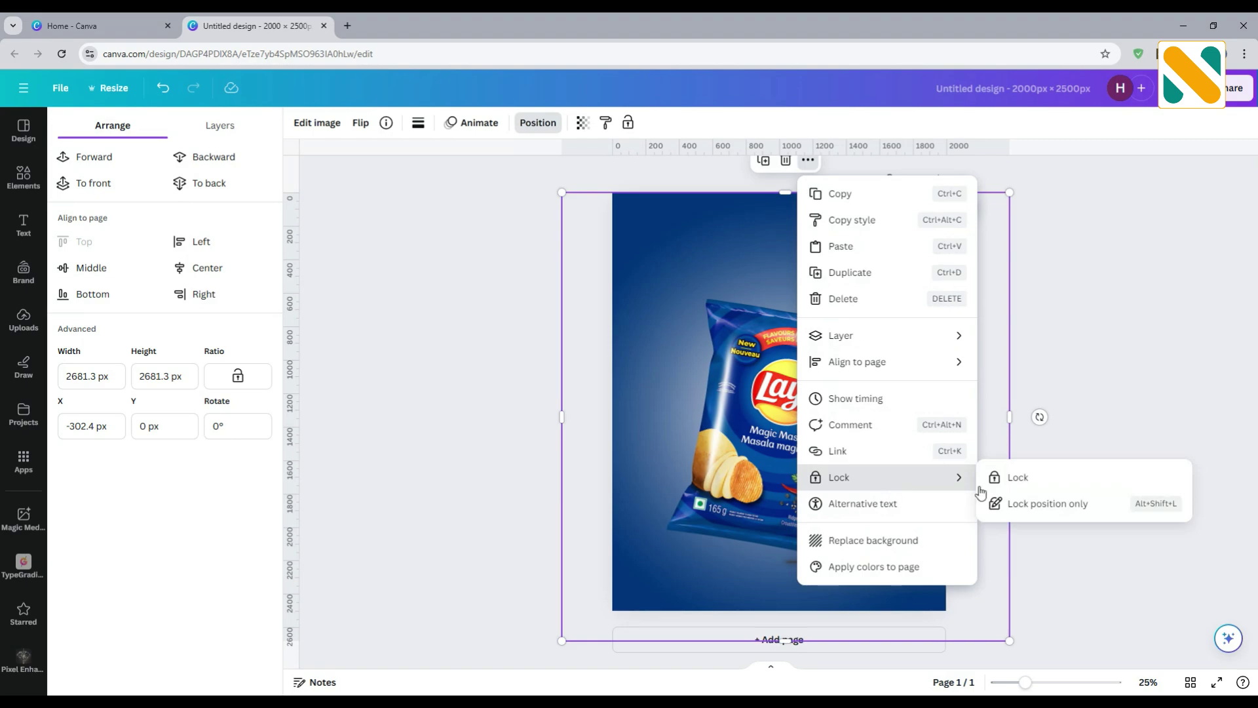
{"action": "left_click", "coordinate": [1049, 476]}
{"action": "left_click", "coordinate": [1102, 481]}
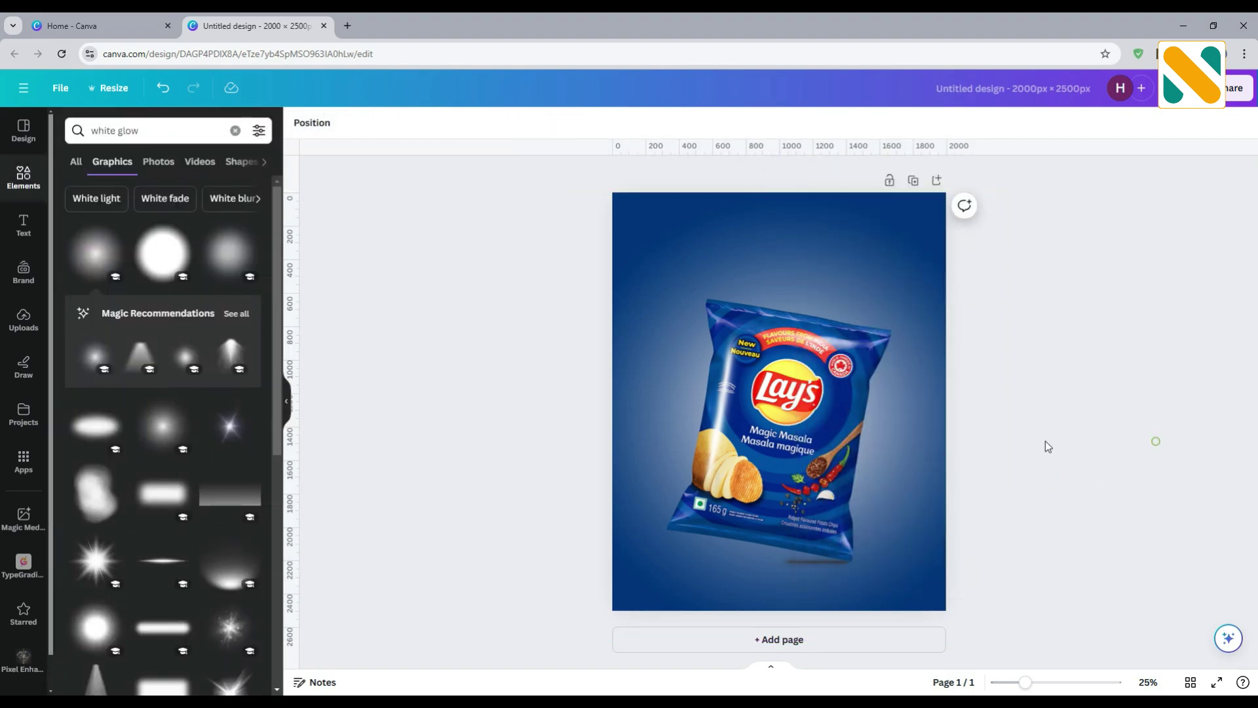
Step: Select the bag together with its highlights and shadow, enlarge them slightly and move them a little up the page
{"action": "left_click_drag", "start_coordinate": [917, 582], "coordinate": [627, 277]}
{"action": "left_click_drag", "start_coordinate": [760, 386], "coordinate": [763, 369]}
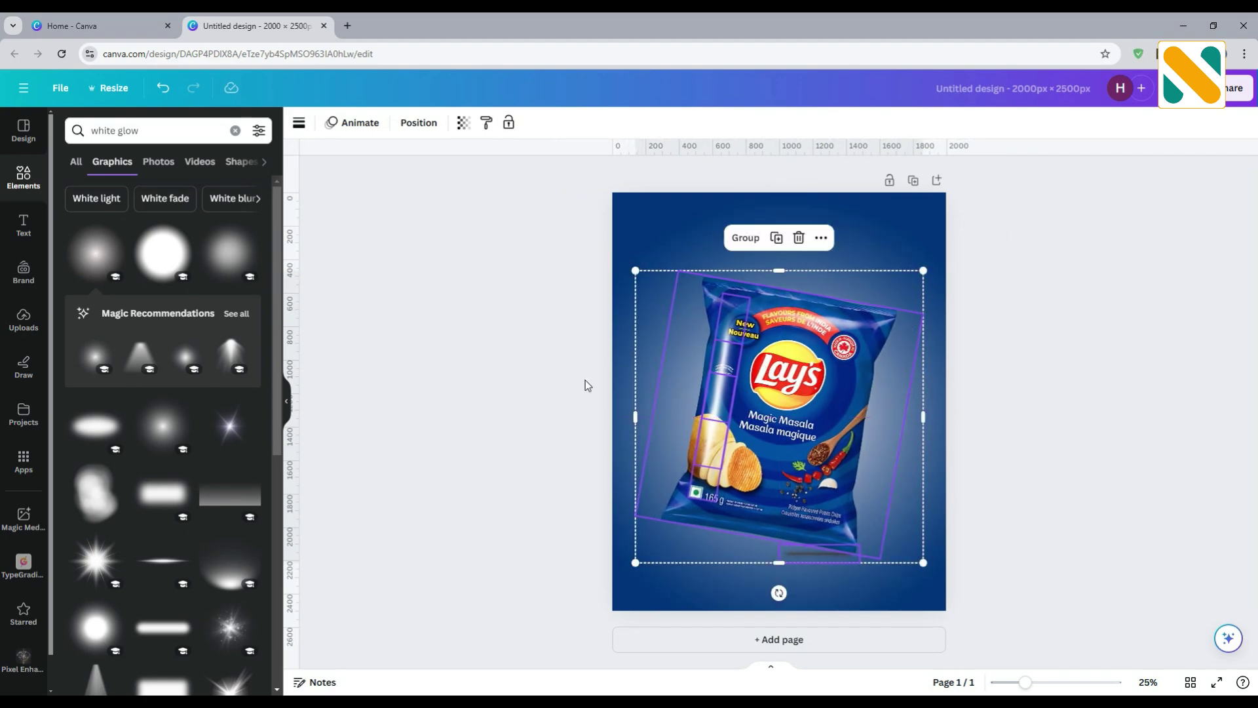
{"action": "left_click", "coordinate": [511, 385]}
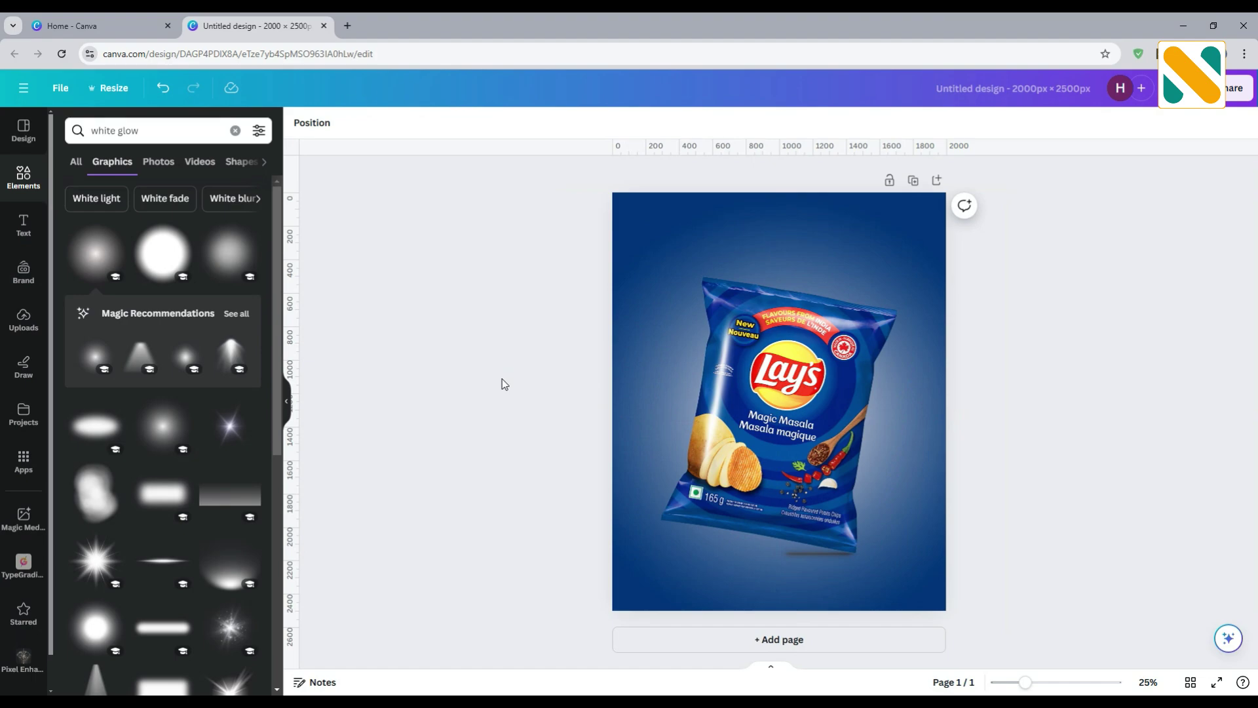
Step: Search the graphics for "red chili" and add the realistic painted red chili with the green stem
{"action": "left_click", "coordinate": [149, 129]}
{"action": "type", "text": "red chili"}
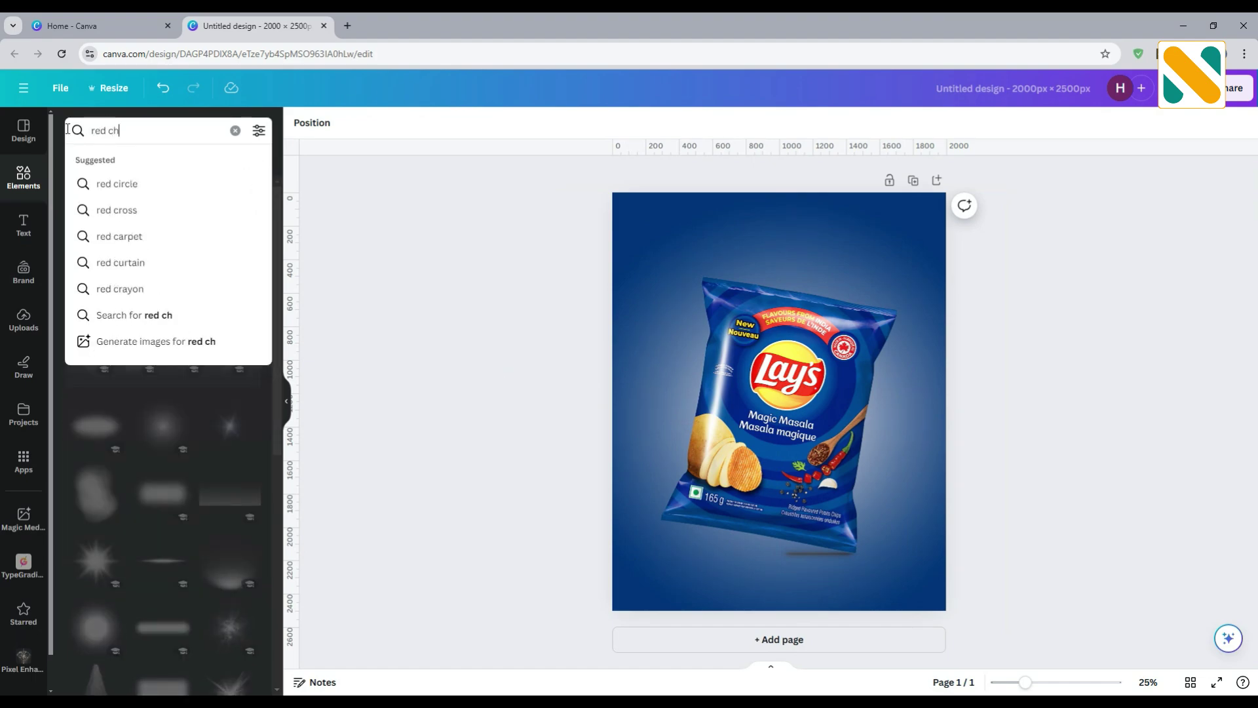
{"action": "key", "text": "Return"}
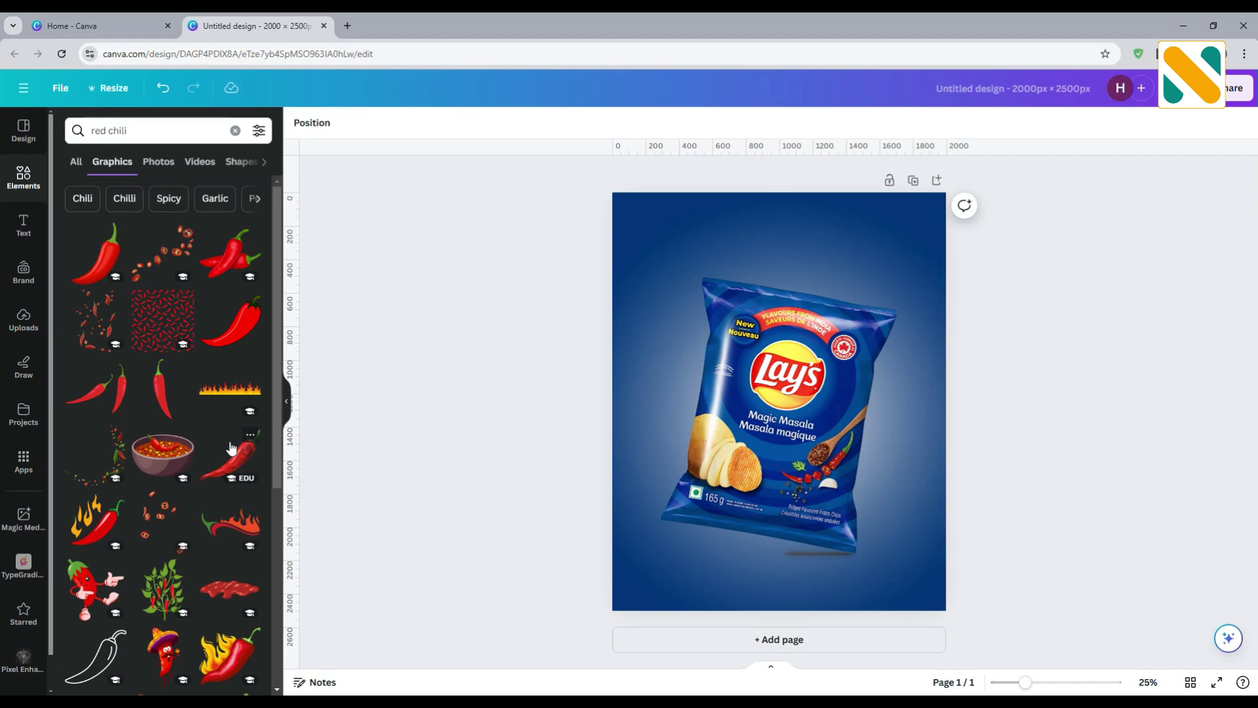
{"action": "left_click", "coordinate": [231, 448]}
Step: Flip the chili vertically, rotate it so its stem points to the upper left, and place it small at the bag's lower-left corner
{"action": "left_click", "coordinate": [361, 124]}
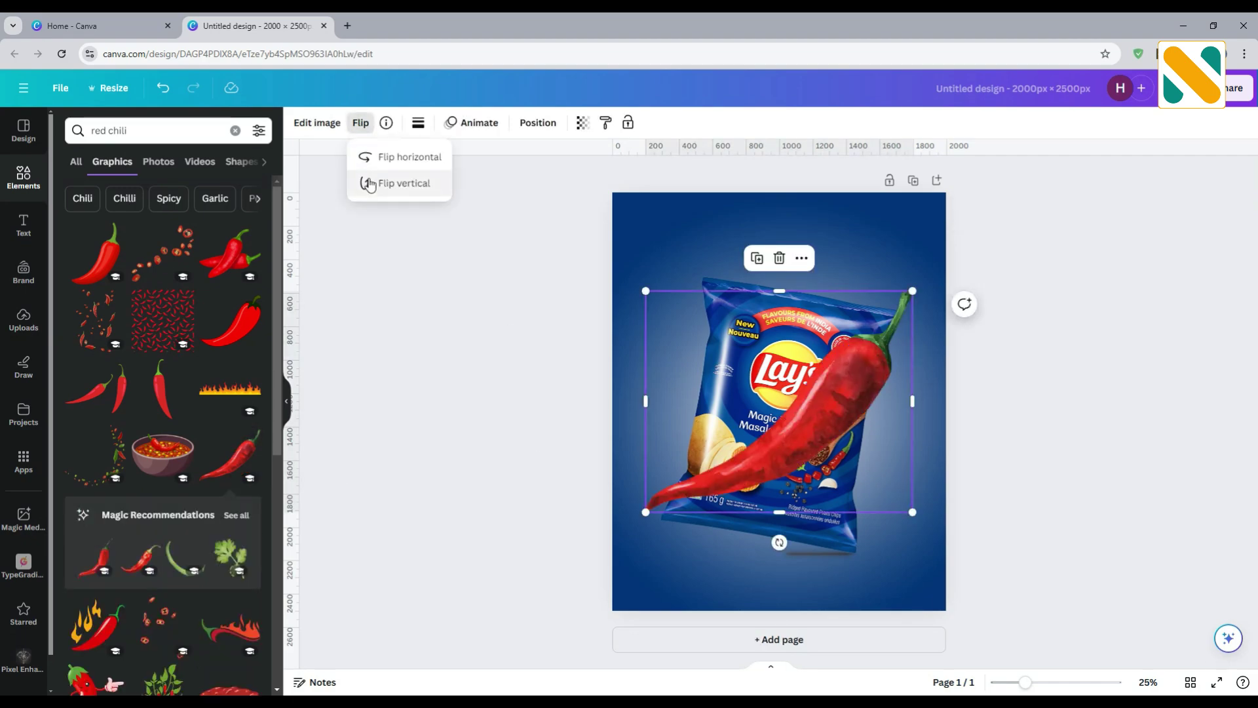
{"action": "left_click", "coordinate": [369, 184]}
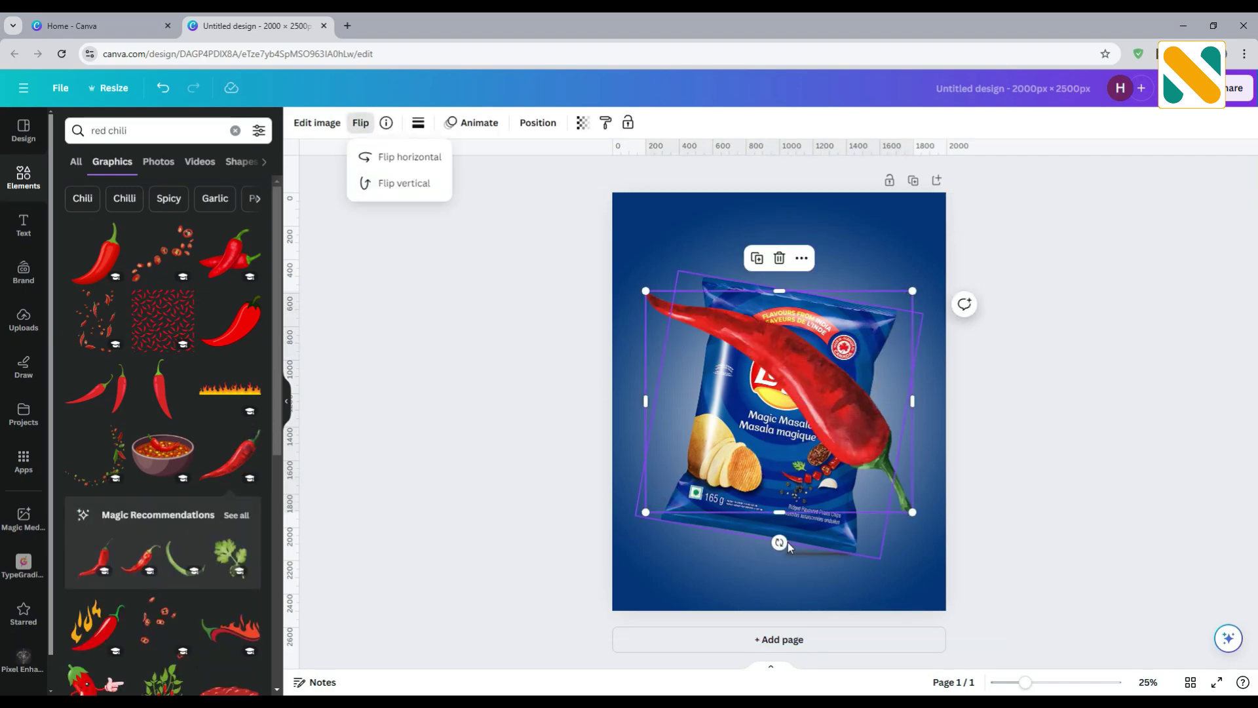
{"action": "left_click_drag", "start_coordinate": [779, 542], "coordinate": [728, 278]}
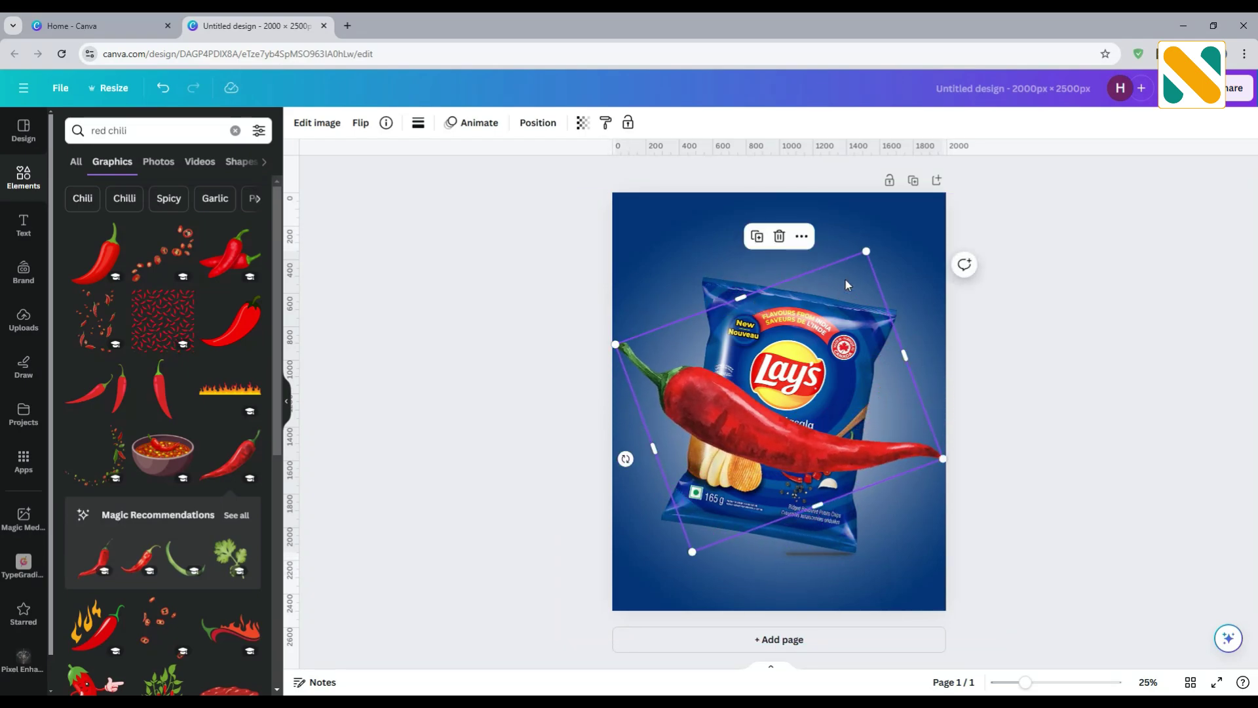
{"action": "left_click_drag", "start_coordinate": [868, 252], "coordinate": [759, 437]}
{"action": "left_click_drag", "start_coordinate": [733, 511], "coordinate": [683, 528]}
{"action": "left_click_drag", "start_coordinate": [613, 493], "coordinate": [624, 493]}
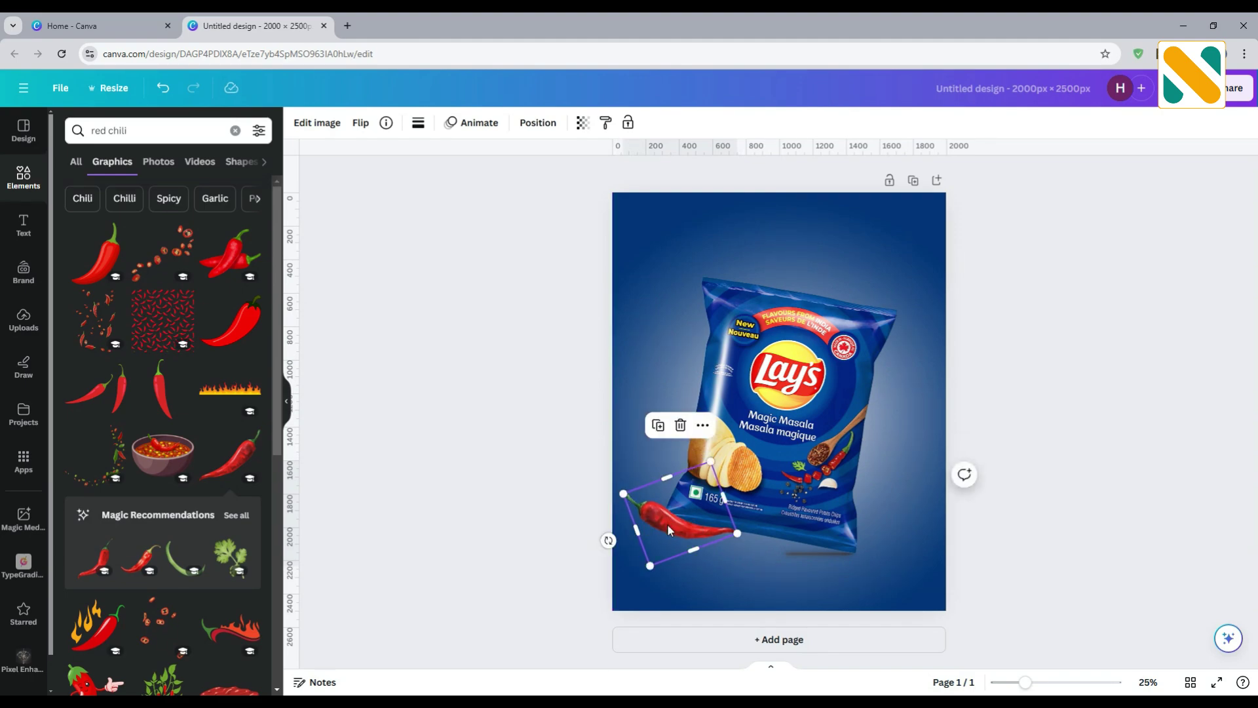
{"action": "left_click", "coordinate": [584, 470]}
Step: Blur the whole image of the chili at the bag's lower-left corner with intensity 70
{"action": "left_click", "coordinate": [673, 517]}
{"action": "left_click", "coordinate": [317, 124]}
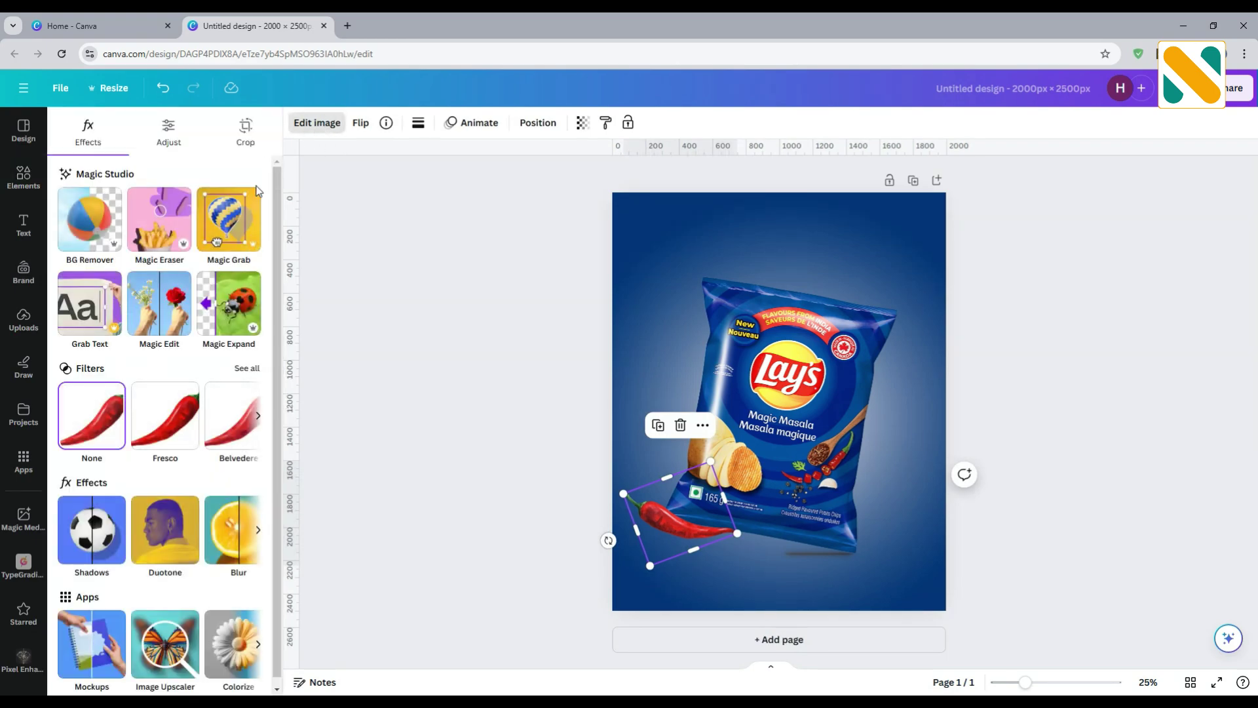
{"action": "left_click", "coordinate": [227, 522]}
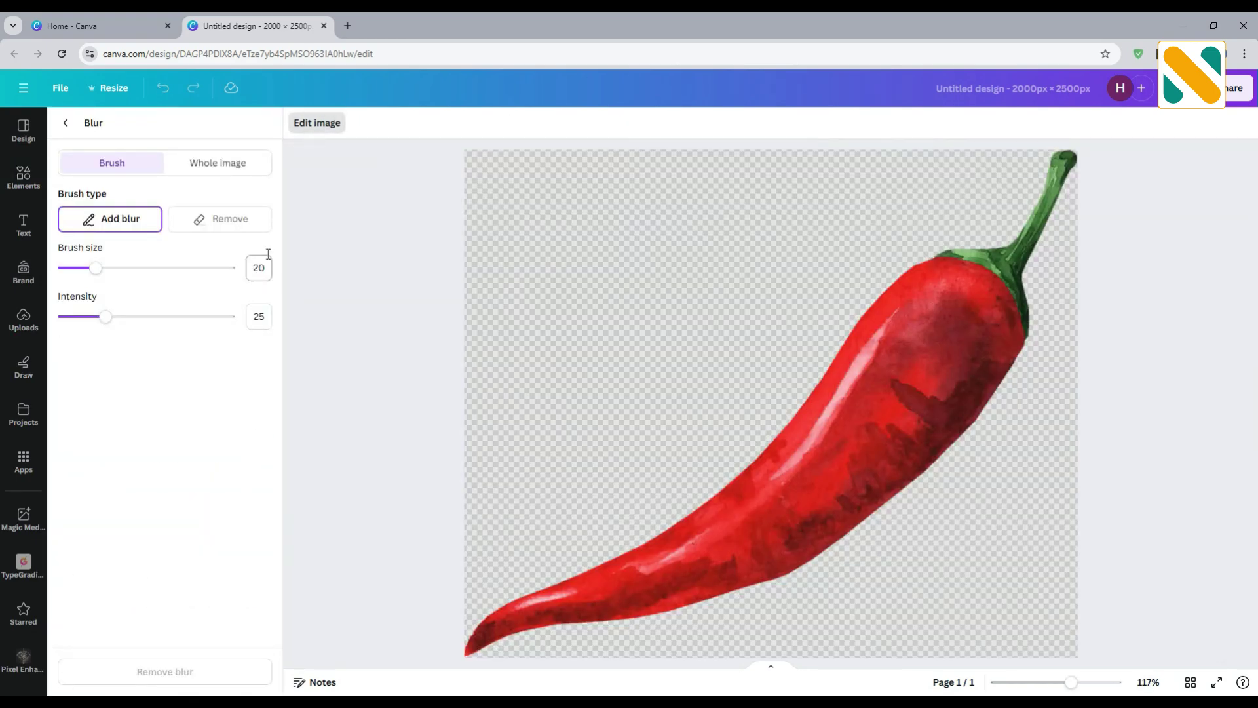
{"action": "left_click", "coordinate": [256, 168]}
{"action": "type", "text": "70"}
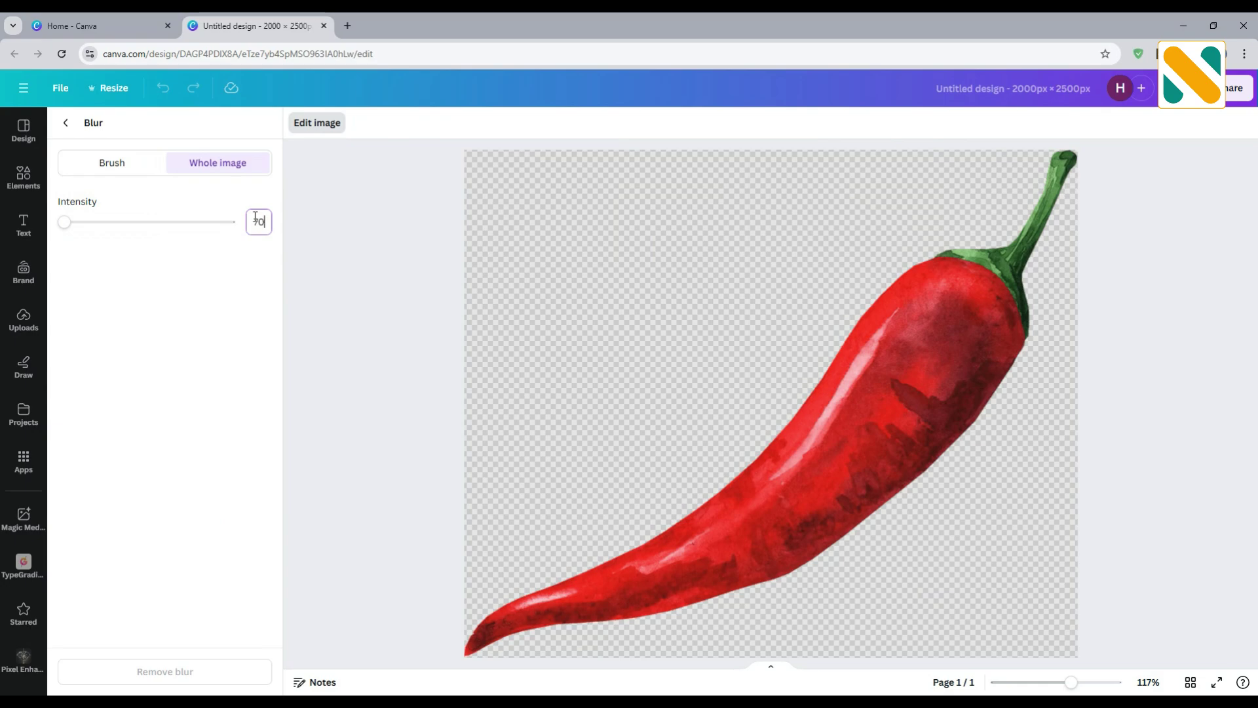
{"action": "key", "text": "Return"}
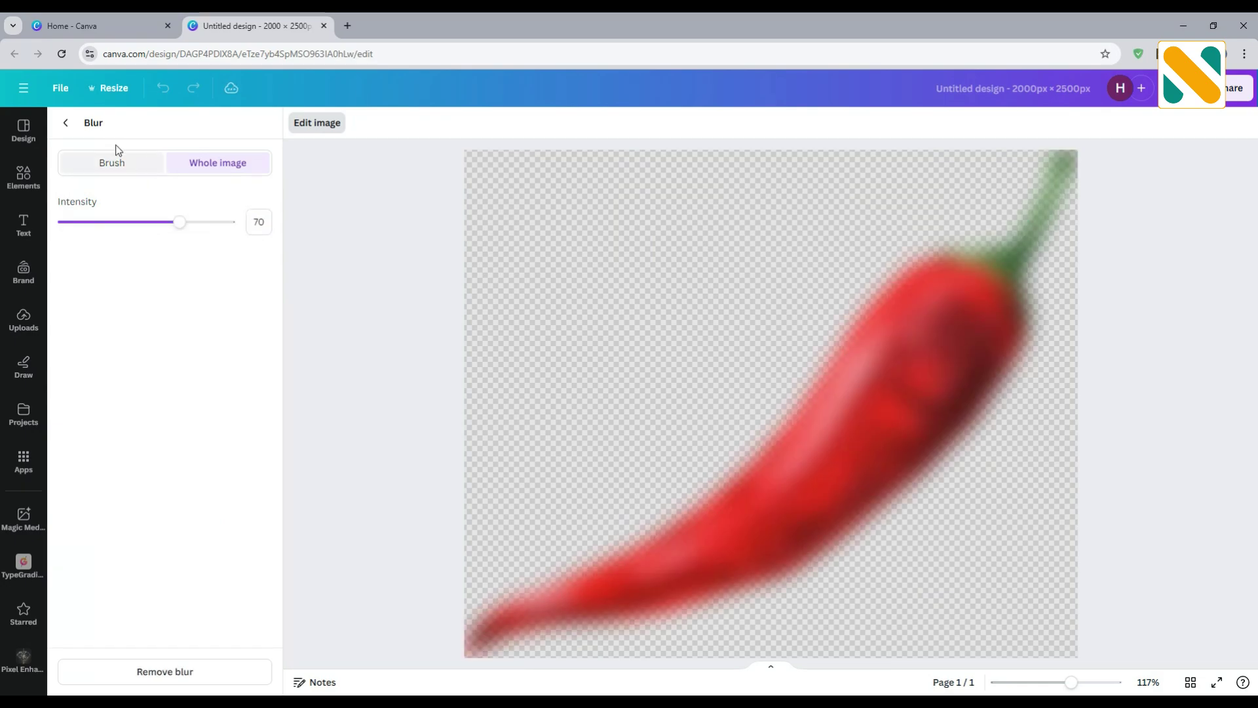
{"action": "left_click", "coordinate": [65, 123]}
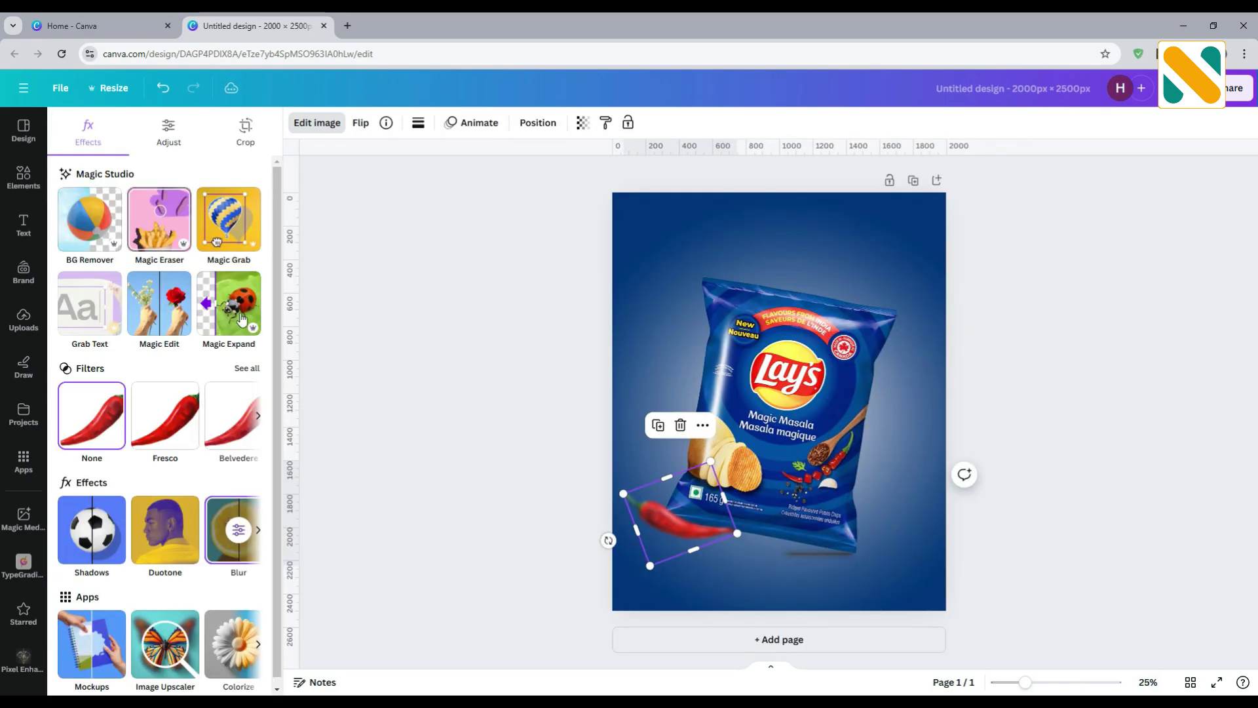
{"action": "left_click", "coordinate": [408, 421]}
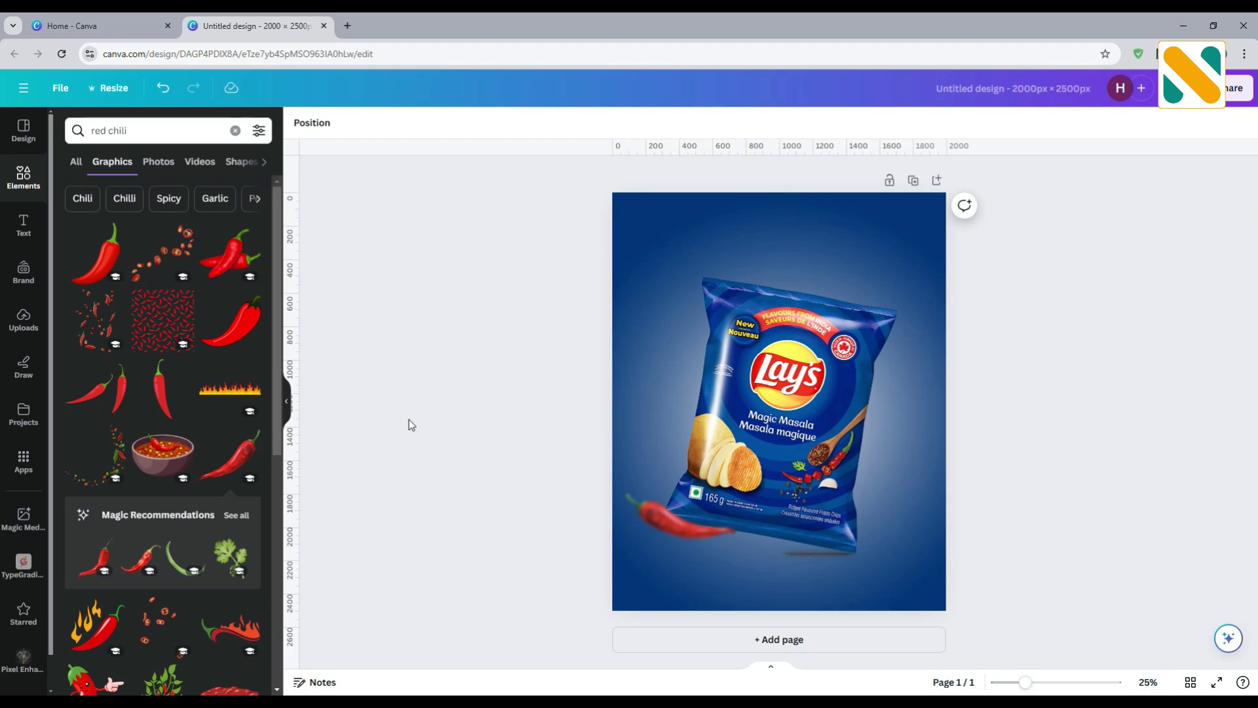
Step: Add the slim upright red chili graphic, turn it nearly horizontal and place it small near the page's top edge
{"action": "left_click", "coordinate": [165, 402]}
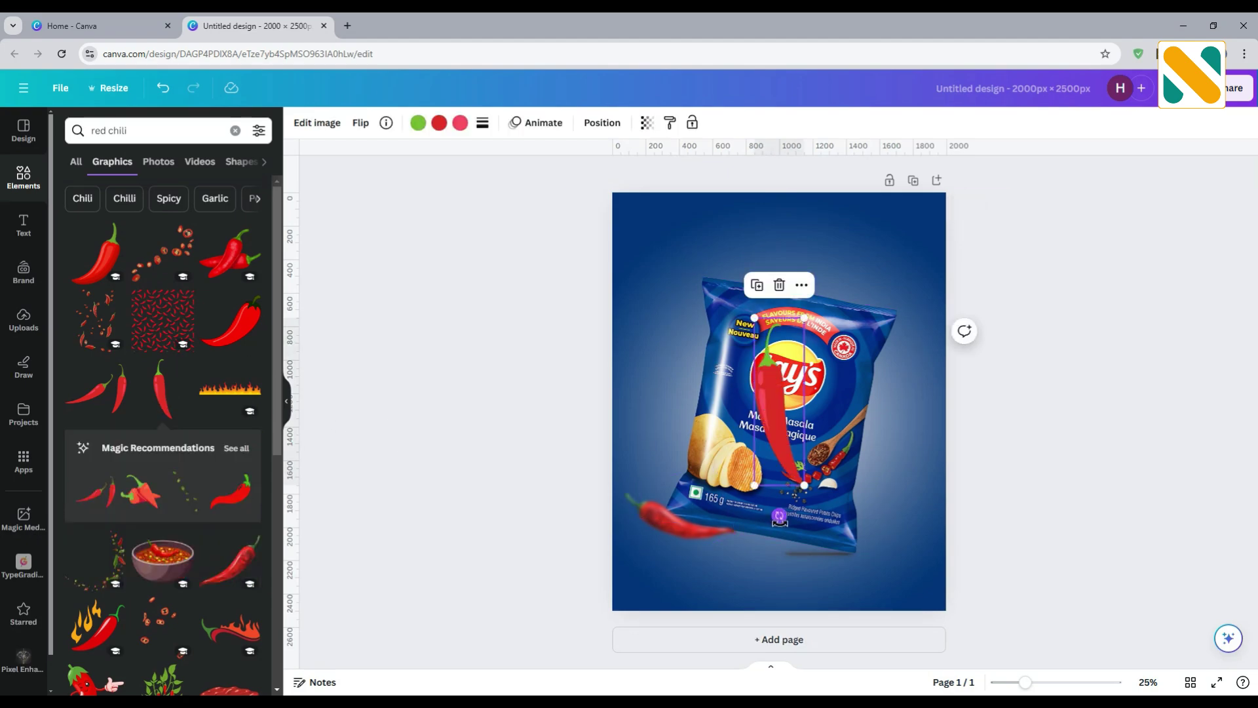
{"action": "left_click_drag", "start_coordinate": [779, 517], "coordinate": [786, 215]}
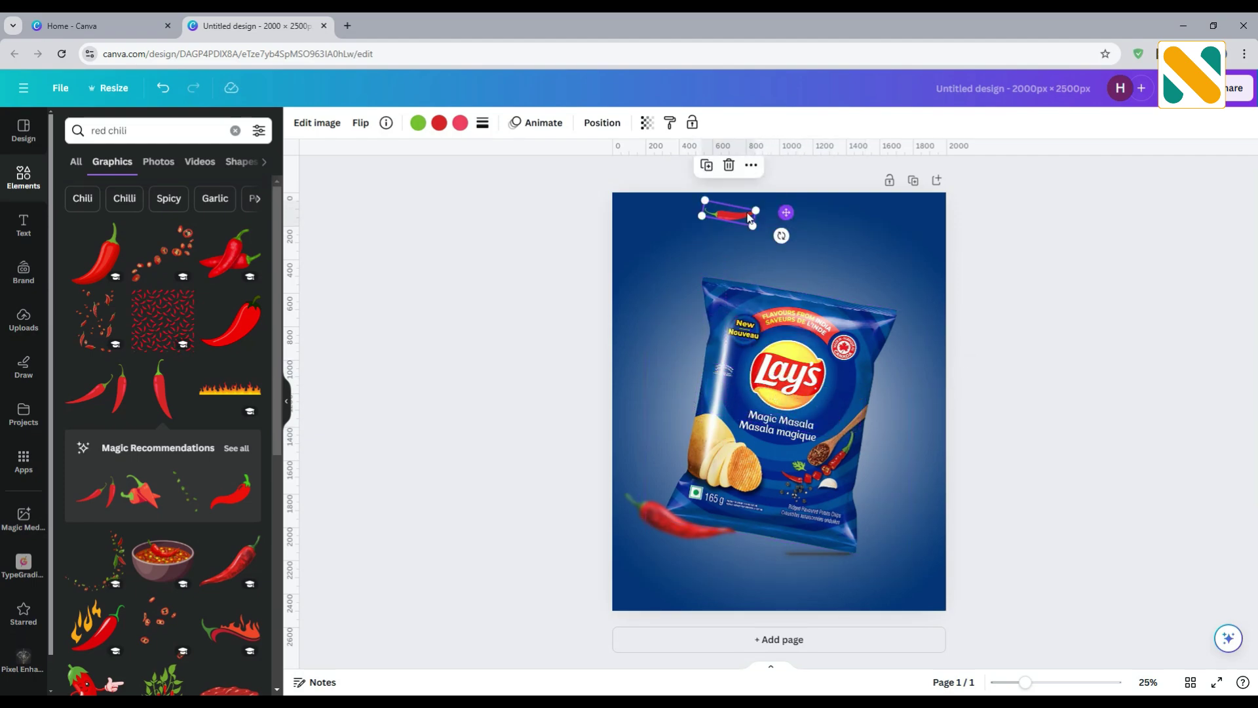
Step: Blur the small chili near the page's top edge with intensity 100
{"action": "left_click", "coordinate": [317, 122]}
{"action": "left_click", "coordinate": [231, 626]}
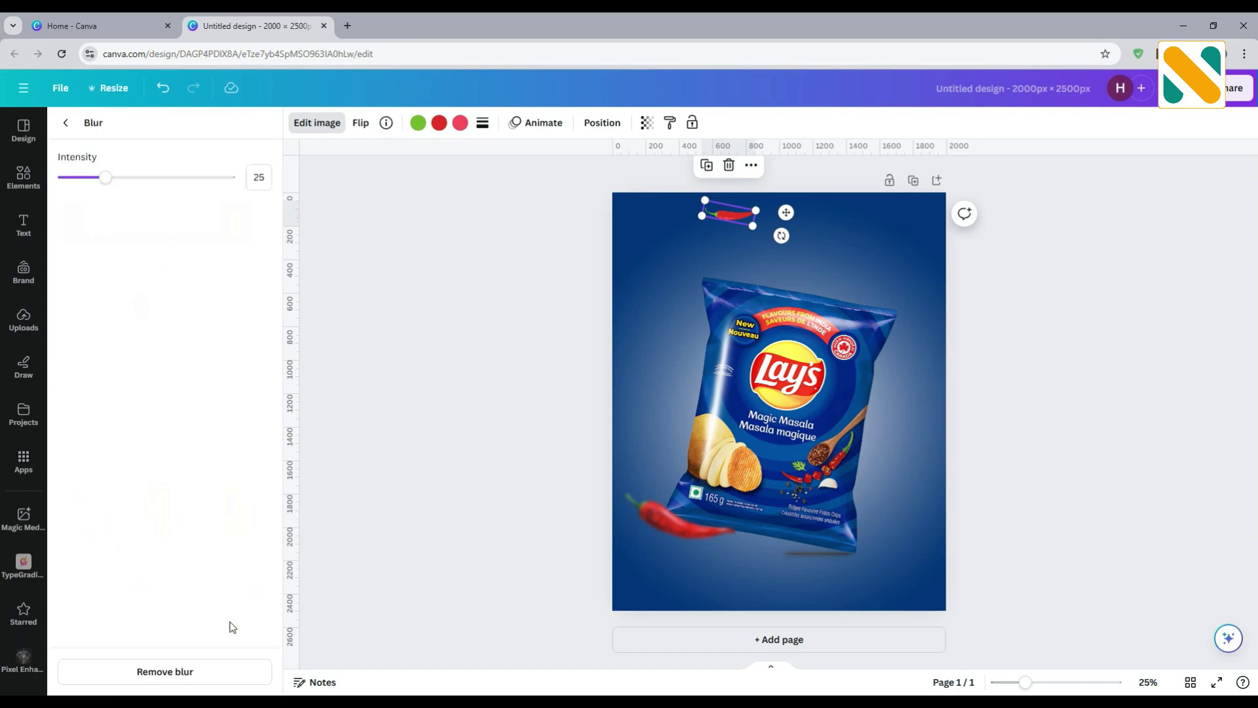
{"action": "left_click", "coordinate": [268, 172]}
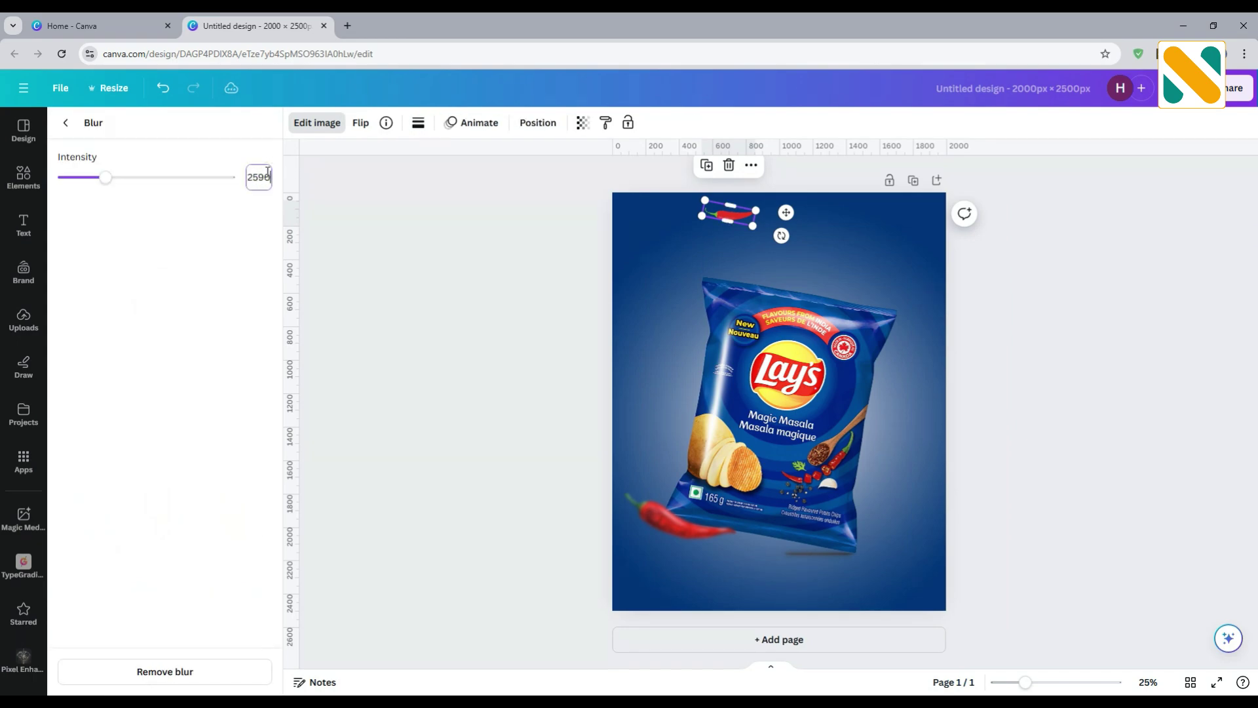
{"action": "type", "text": "90"}
{"action": "key", "text": "Return"}
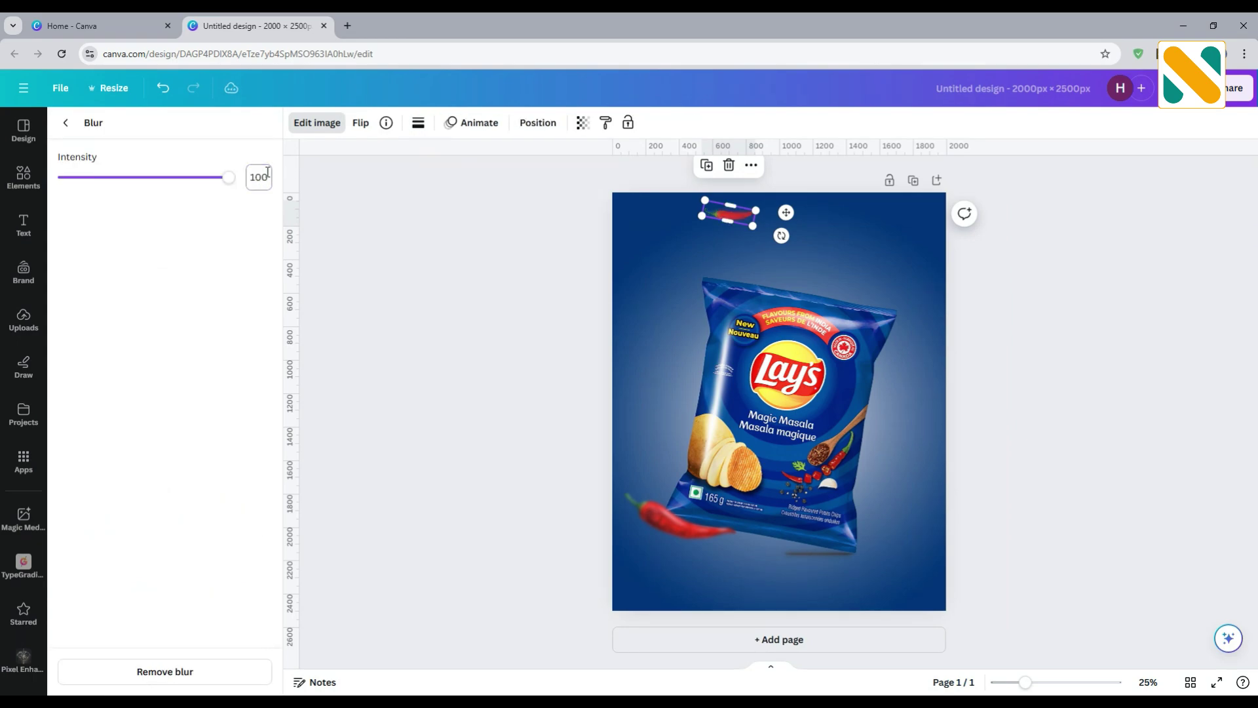
{"action": "left_click", "coordinate": [66, 123]}
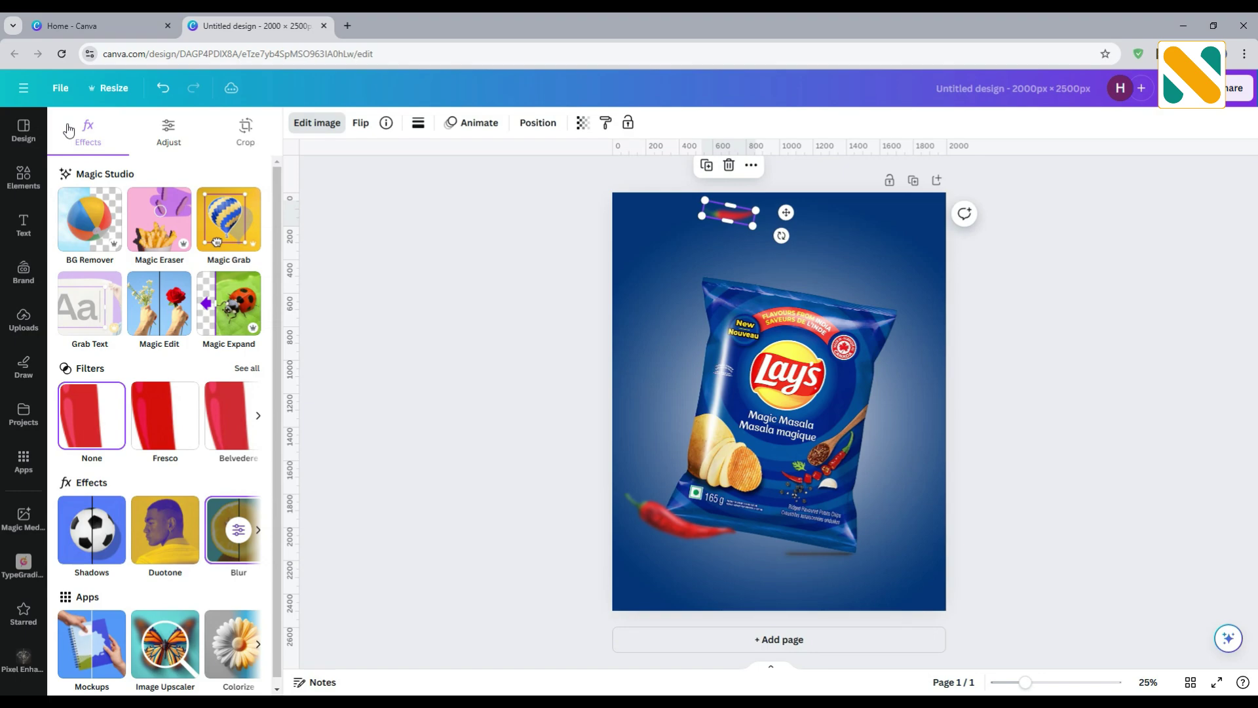
Step: Add the curved red chili from the "red chili" photos, rotate it stem up to the right, and place it small across the bag's top
{"action": "left_click", "coordinate": [24, 178]}
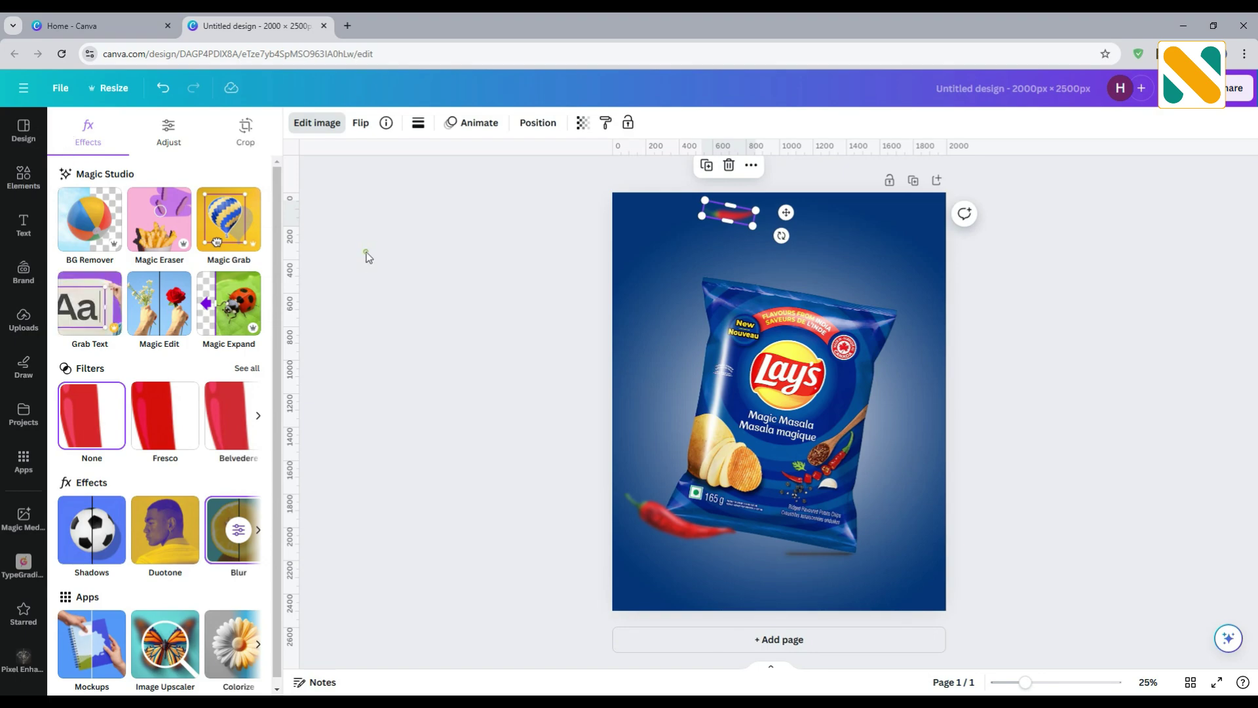
{"action": "left_click", "coordinate": [155, 172]}
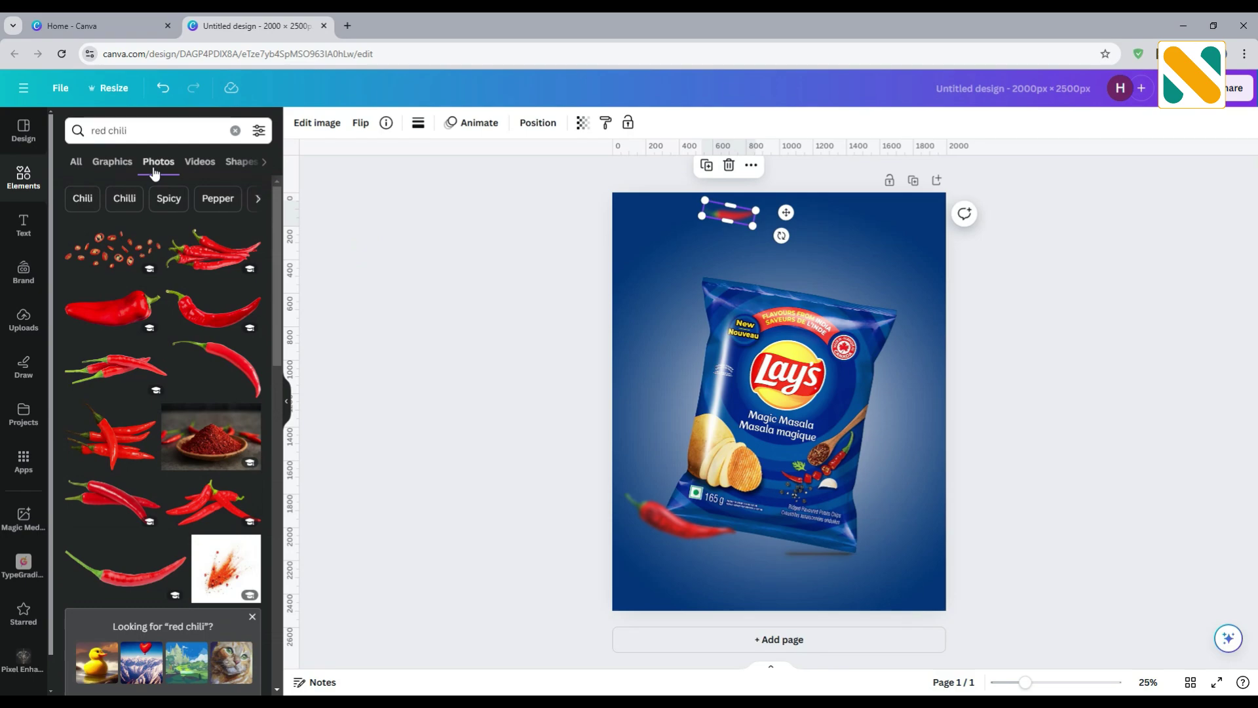
{"action": "left_click", "coordinate": [209, 355]}
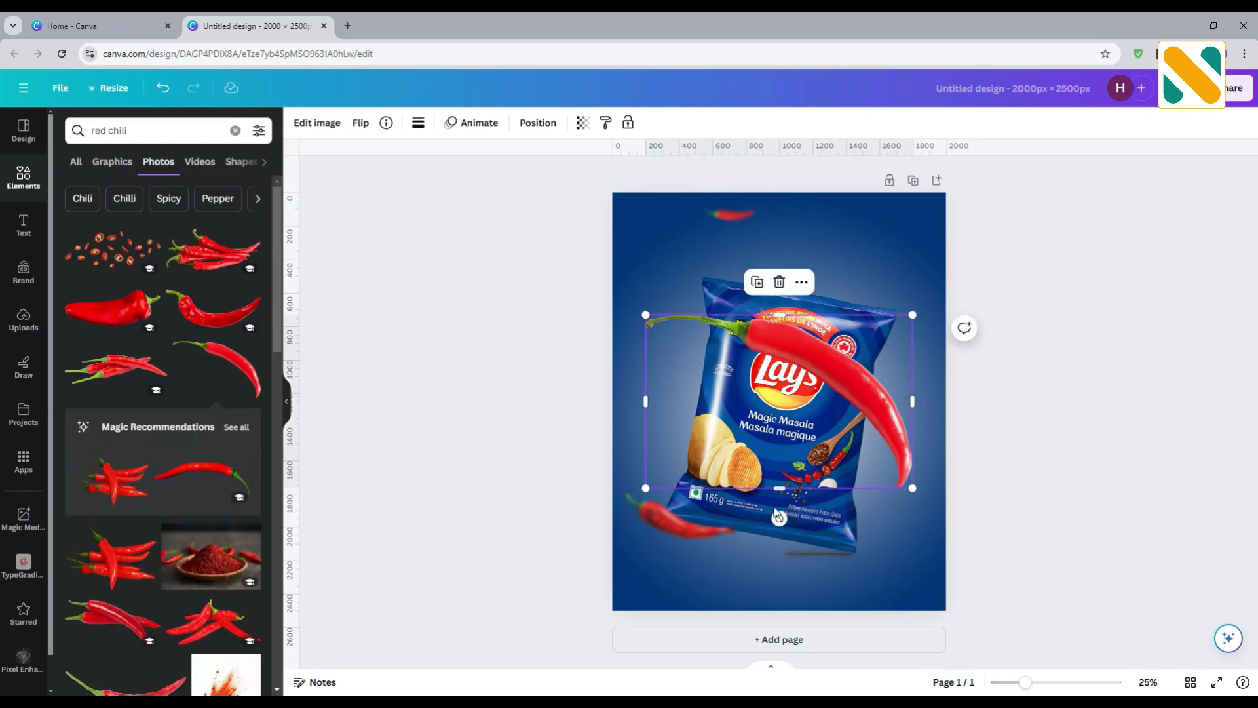
{"action": "left_click_drag", "start_coordinate": [964, 327], "coordinate": [758, 385]}
{"action": "left_click_drag", "start_coordinate": [745, 557], "coordinate": [855, 365]}
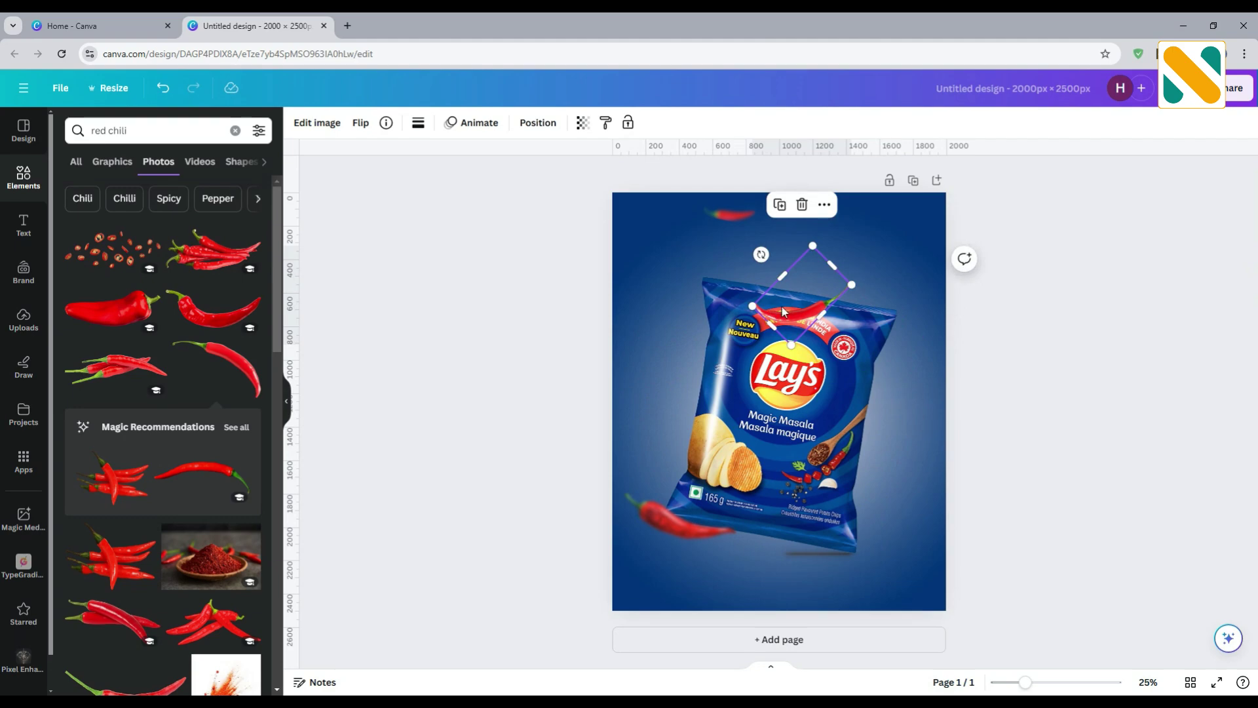
Step: Tilt and place the curved chili over the bag's upper-right edge, and blur its whole image with intensity 90
{"action": "left_click_drag", "start_coordinate": [783, 305], "coordinate": [855, 362]}
{"action": "left_click_drag", "start_coordinate": [832, 310], "coordinate": [824, 323]}
{"action": "left_click", "coordinate": [310, 123]}
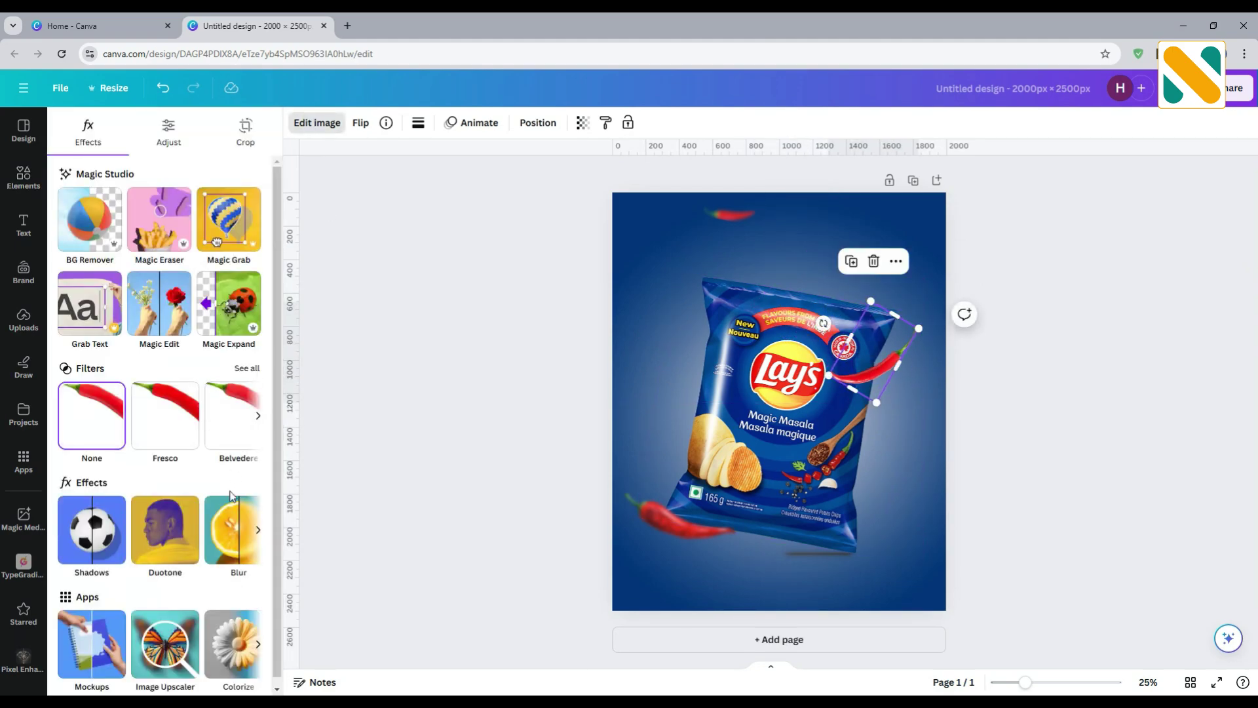
{"action": "left_click", "coordinate": [226, 517]}
{"action": "left_click", "coordinate": [263, 226]}
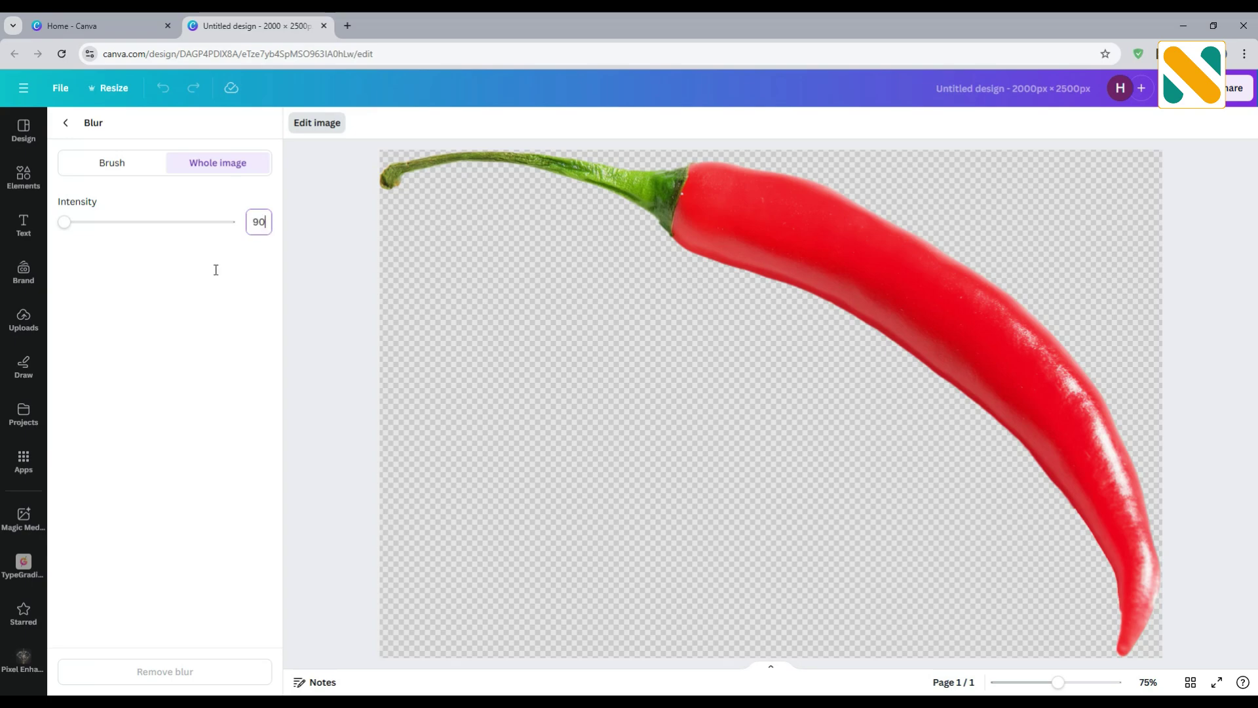
{"action": "left_click", "coordinate": [194, 278]}
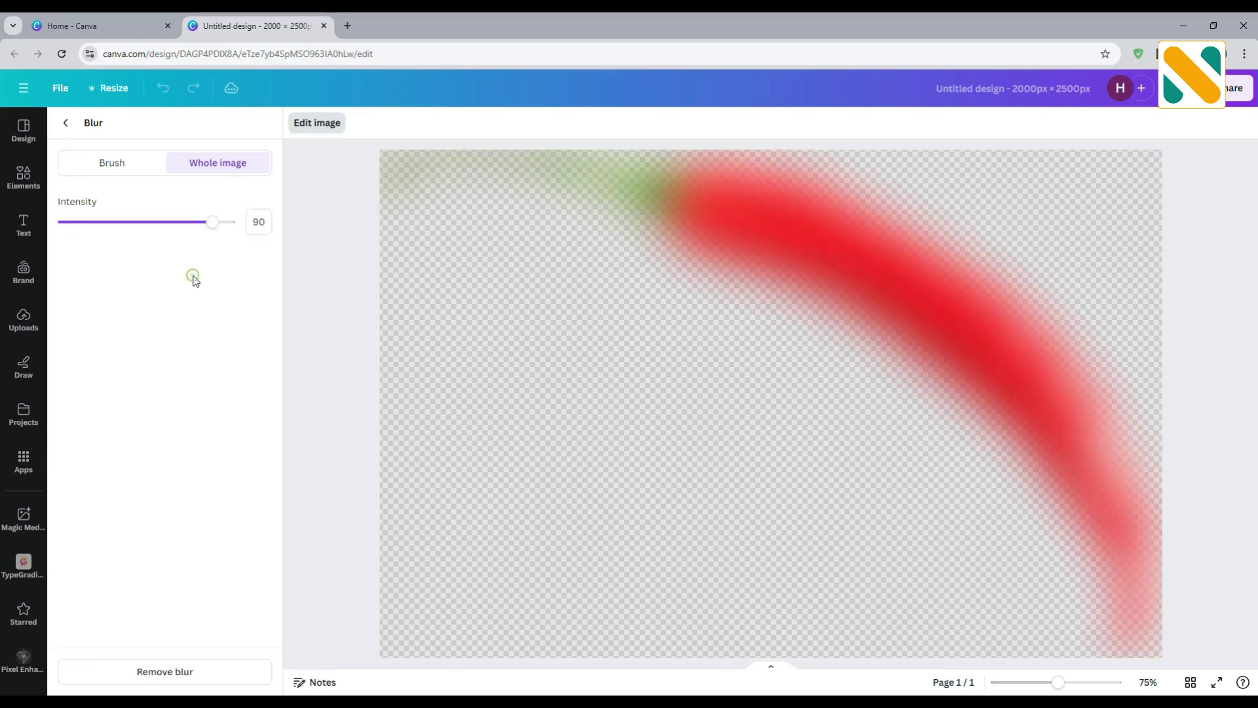
{"action": "left_click", "coordinate": [65, 122]}
{"action": "left_click", "coordinate": [422, 315]}
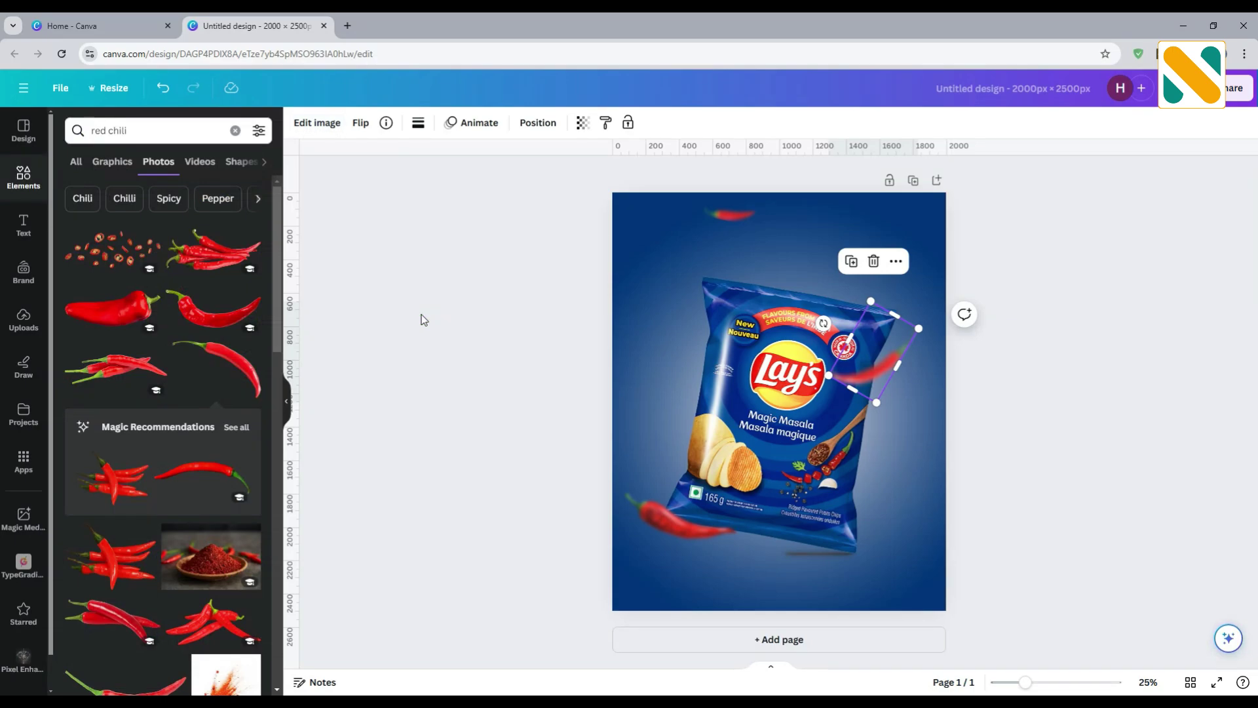
Step: Search the graphics elements for "single chips"
{"action": "left_click_drag", "start_coordinate": [145, 129], "coordinate": [37, 131]}
{"action": "type", "text": "s"}
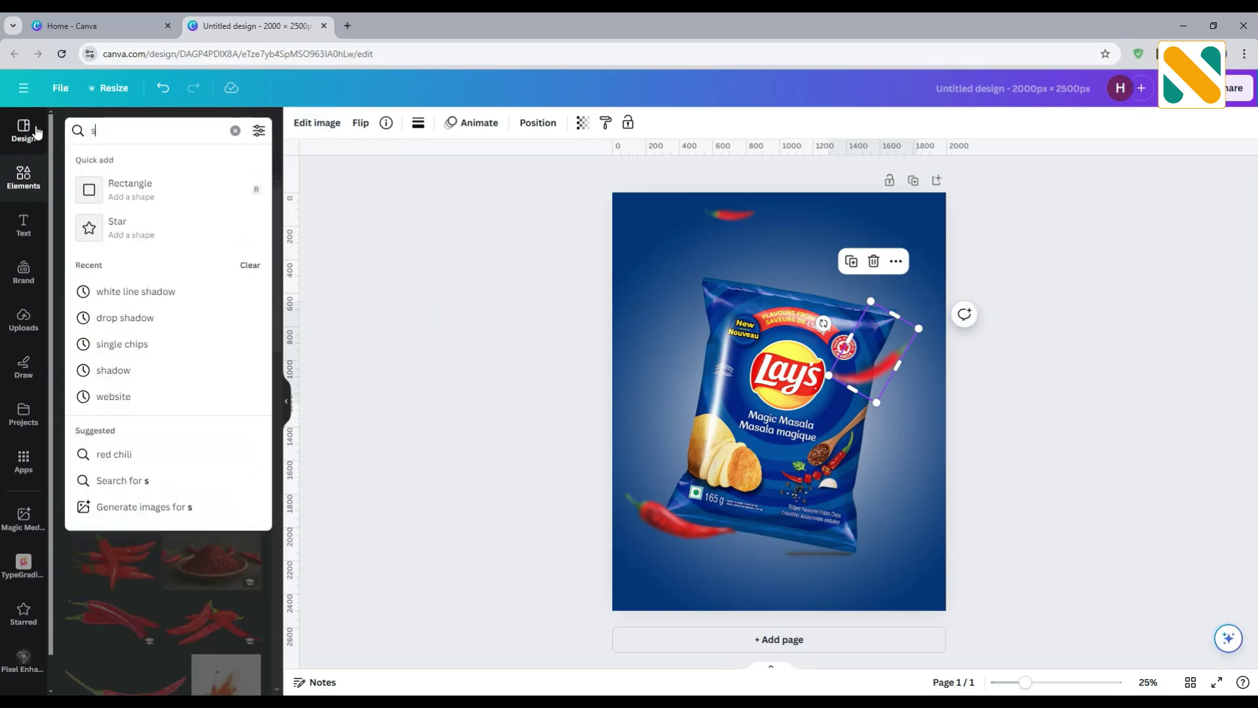
{"action": "type", "text": "ingle chips"}
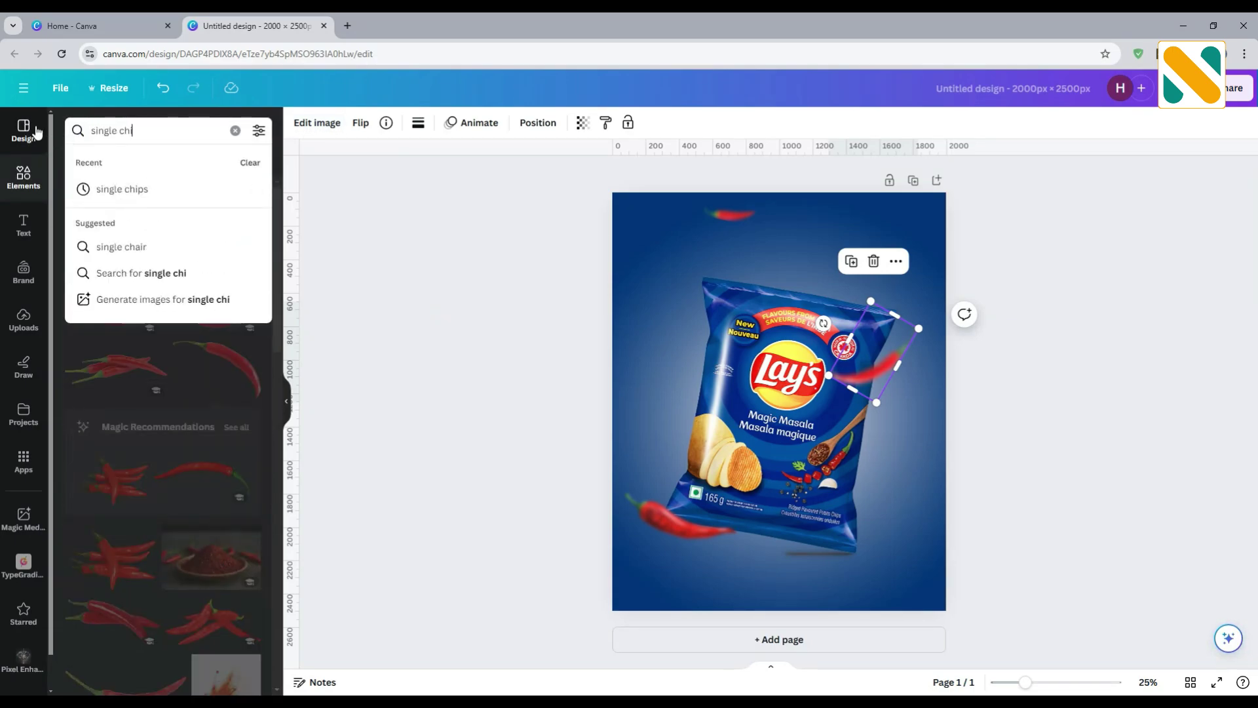
{"action": "key", "text": "Return"}
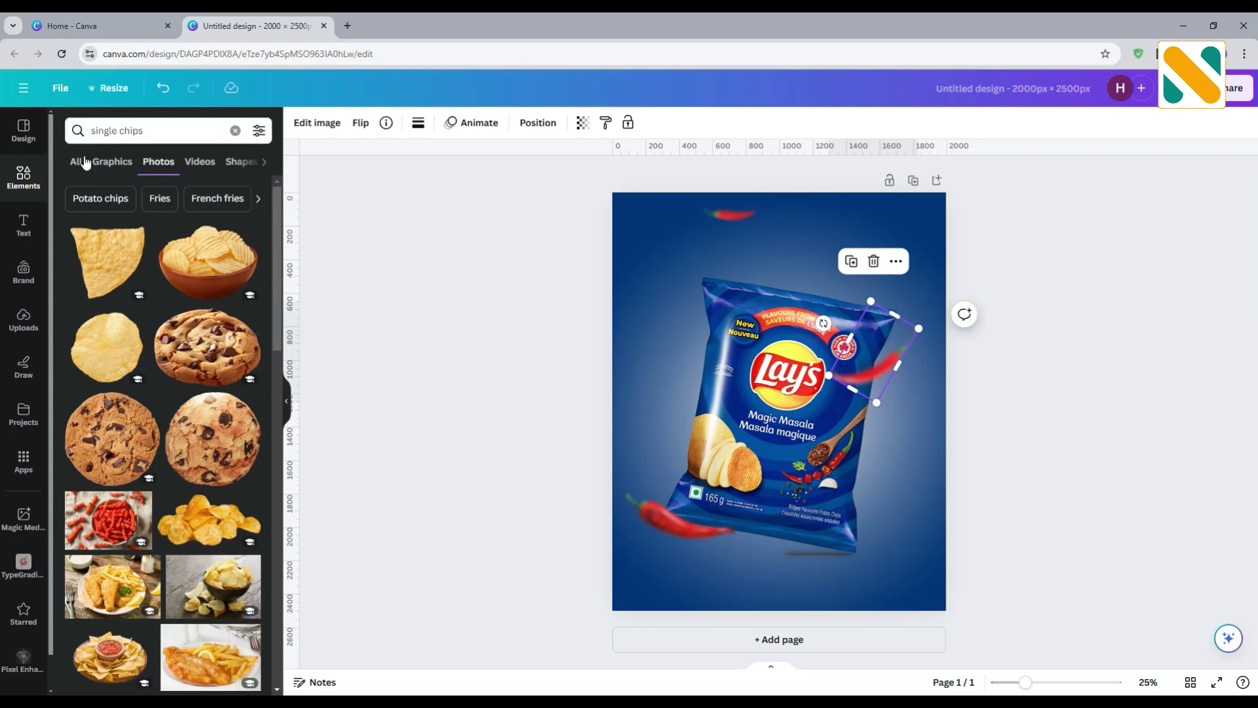
{"action": "left_click", "coordinate": [97, 163]}
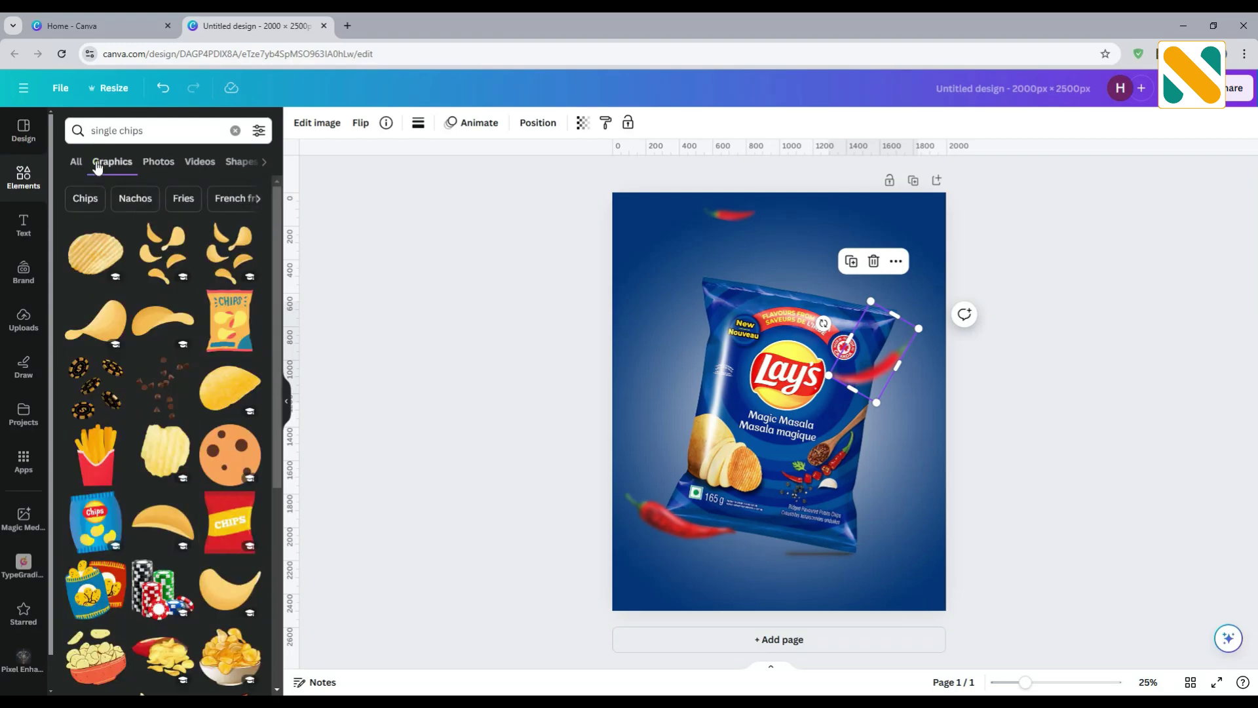
Step: Add the smooth yellow folded chip graphic, shrink it, and place it slightly tilted at the bag's upper-right corner
{"action": "left_click", "coordinate": [204, 391]}
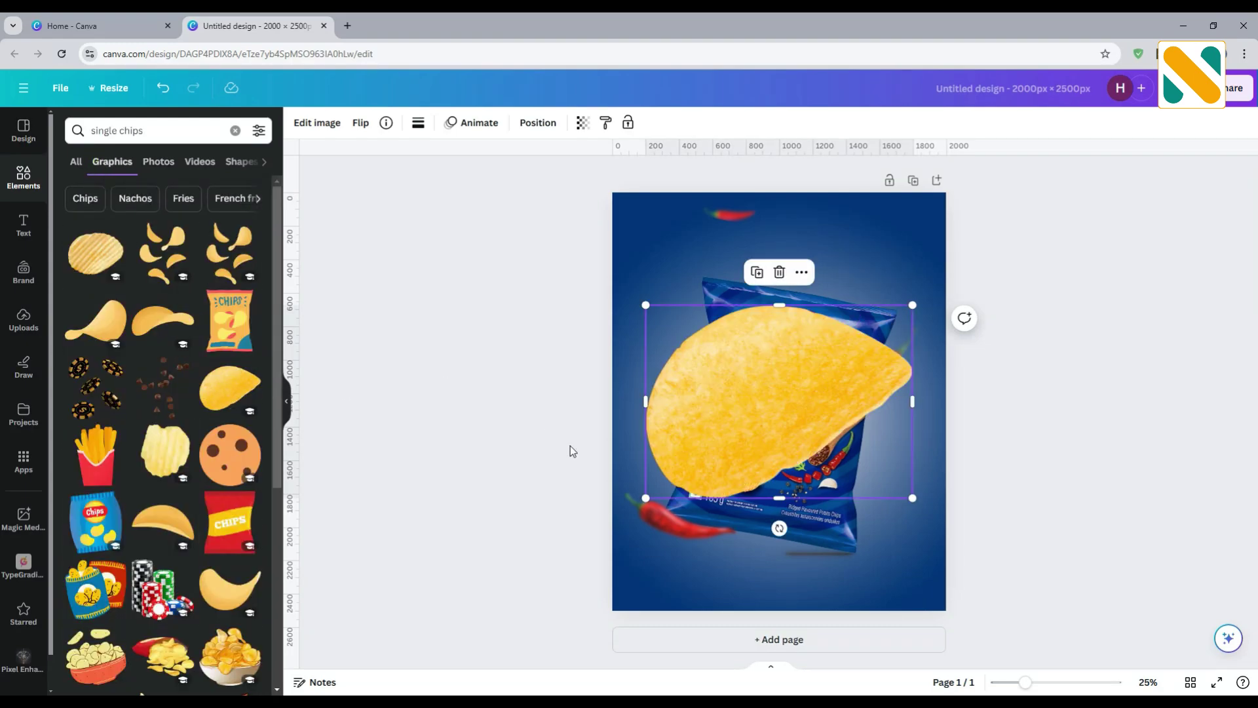
{"action": "left_click_drag", "start_coordinate": [646, 498], "coordinate": [878, 293]}
{"action": "left_click_drag", "start_coordinate": [878, 342], "coordinate": [869, 351]}
{"action": "left_click_drag", "start_coordinate": [917, 276], "coordinate": [924, 272]}
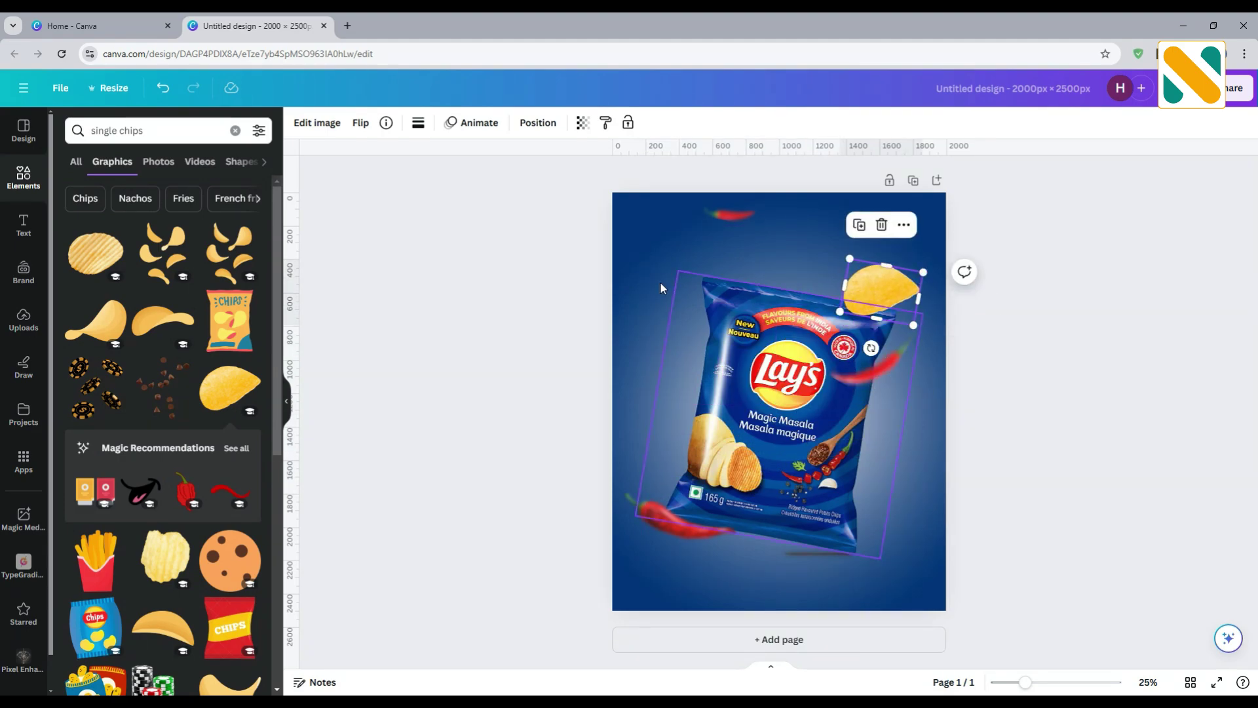
Step: Blur the whole image of the chip at the bag's upper-right corner with intensity 80
{"action": "left_click", "coordinate": [308, 124]}
{"action": "left_click", "coordinate": [309, 124]}
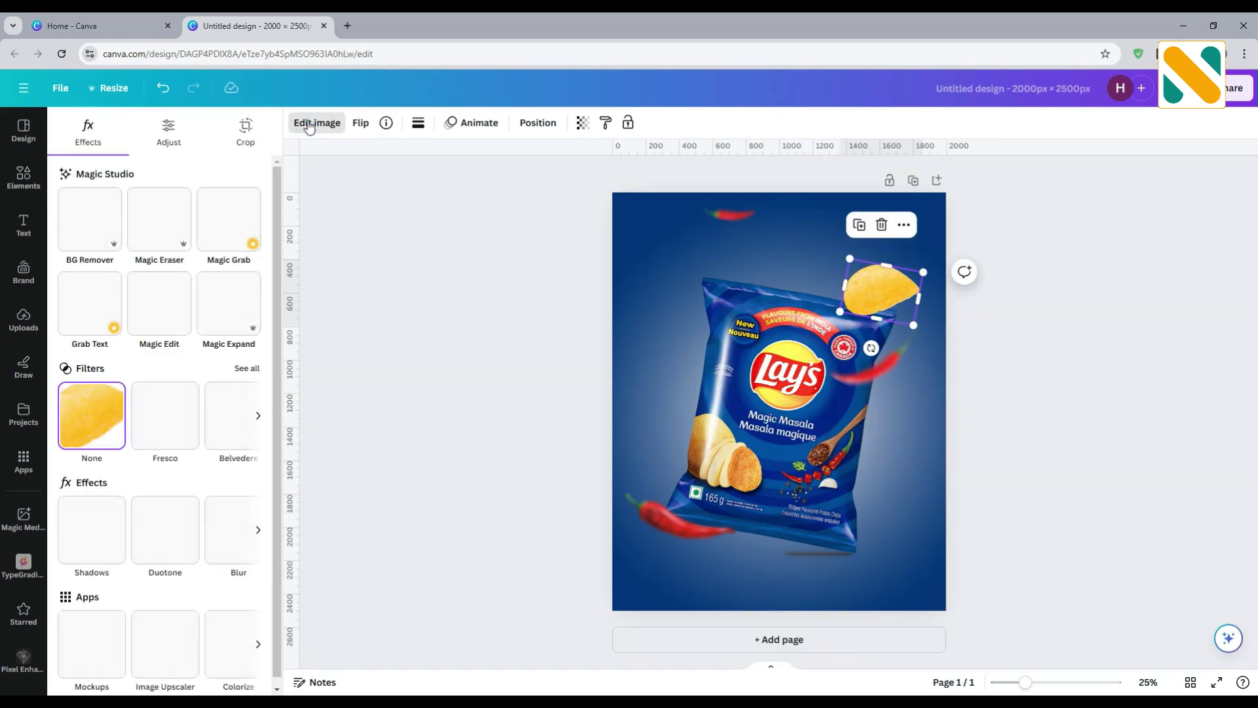
{"action": "left_click", "coordinate": [216, 523]}
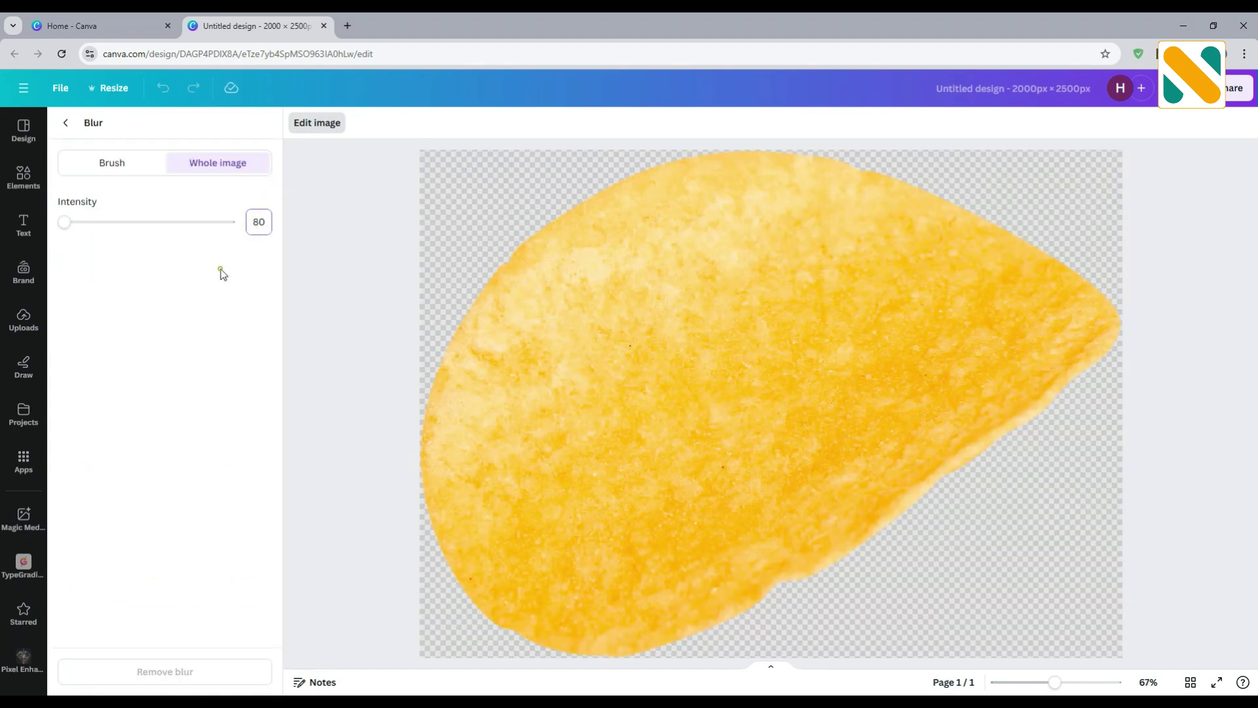
{"action": "left_click", "coordinate": [67, 125]}
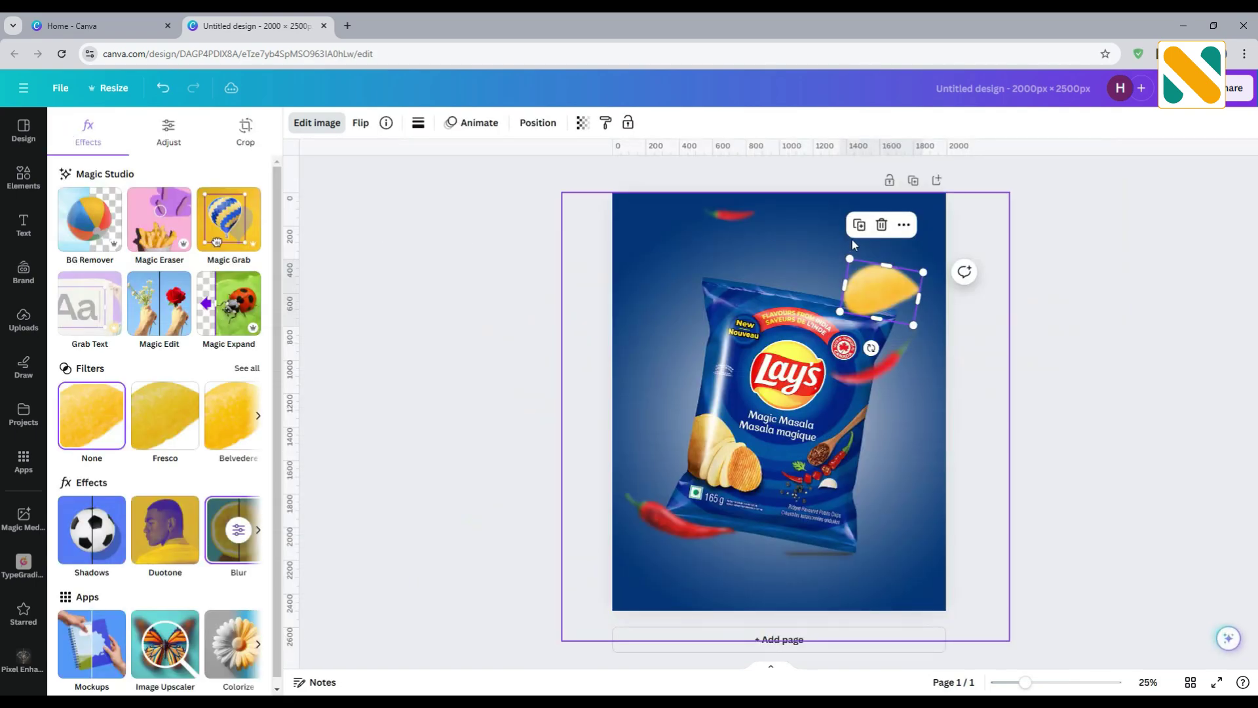
Step: Duplicate the blurred chip and place the copy at the bag's upper-left edge, about 364 × 263 px and rotated about 22°
{"action": "left_click", "coordinate": [859, 225]}
{"action": "left_click_drag", "start_coordinate": [871, 283], "coordinate": [708, 312]}
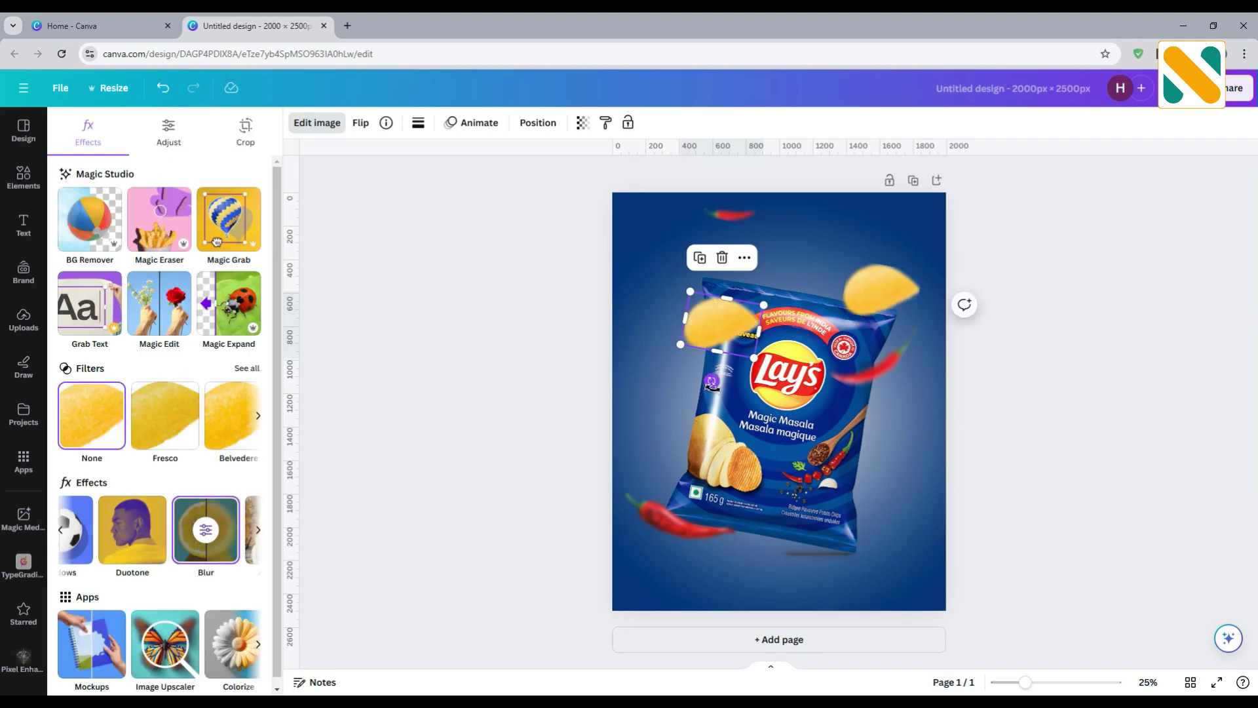
{"action": "left_click_drag", "start_coordinate": [764, 304], "coordinate": [749, 321]}
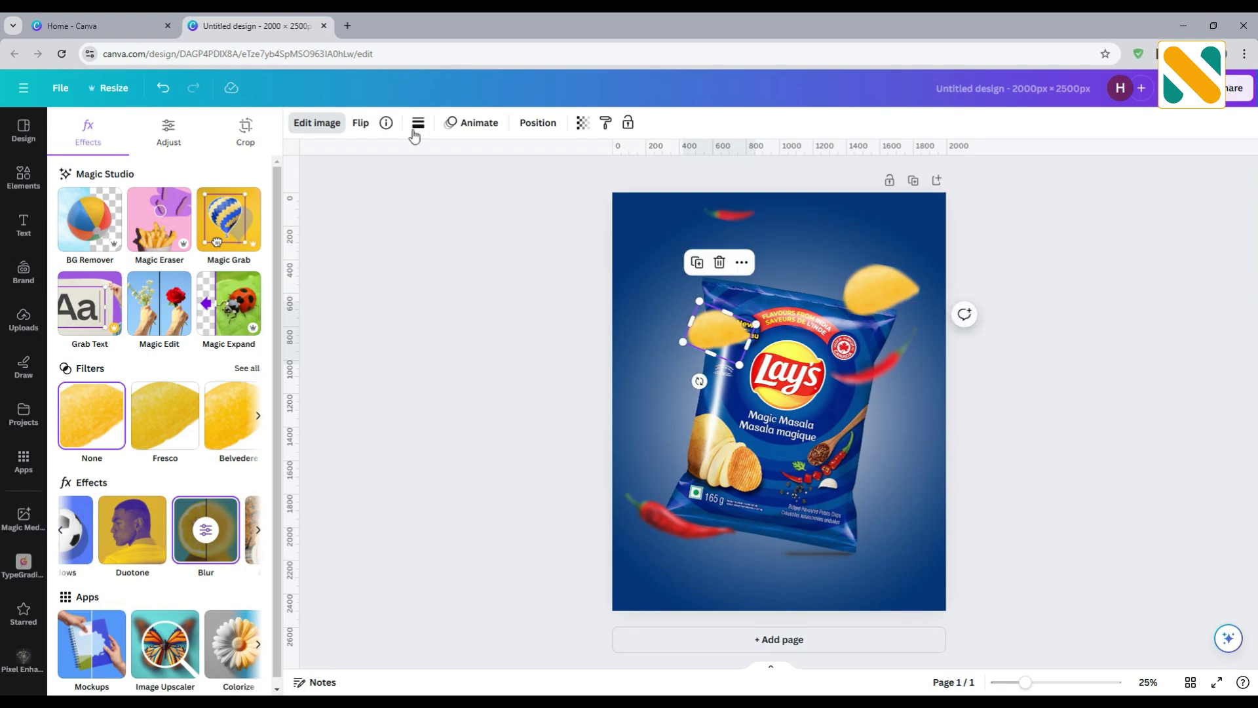
Step: Send the smaller chip at the upper-left edge backward until it sits behind the bag
{"action": "left_click", "coordinate": [522, 123]}
{"action": "left_click", "coordinate": [215, 161]}
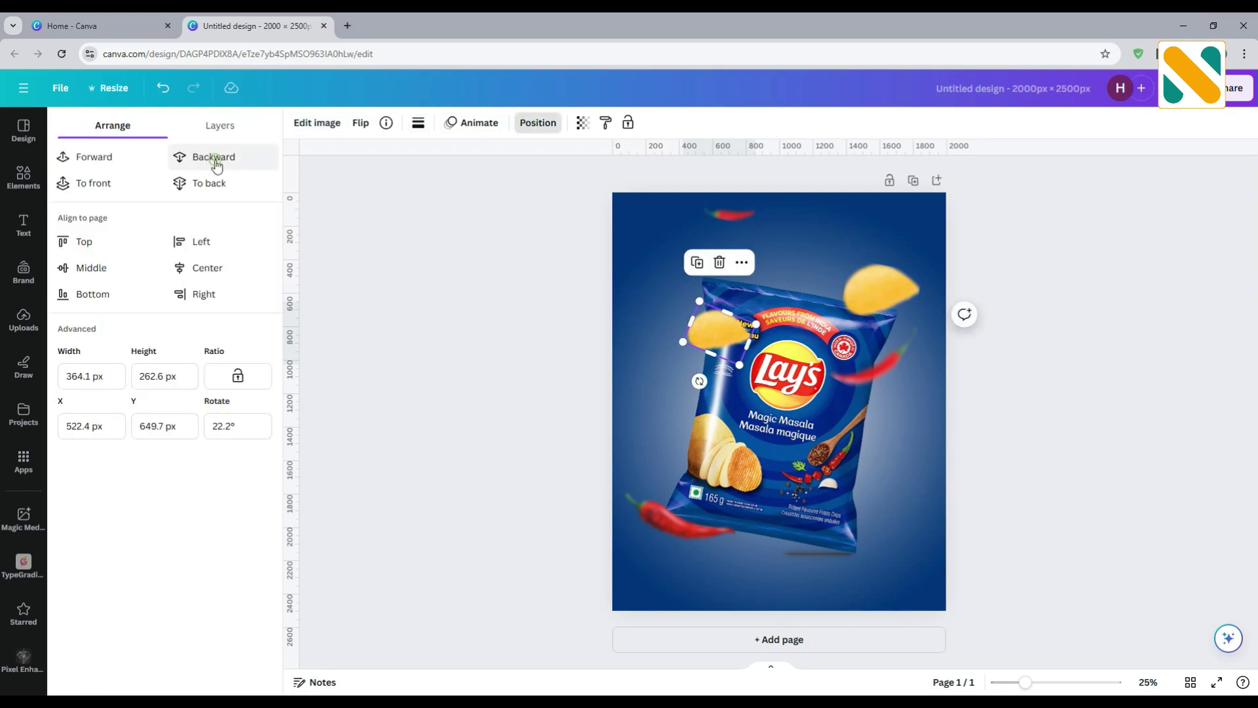
{"action": "left_click", "coordinate": [216, 164]}
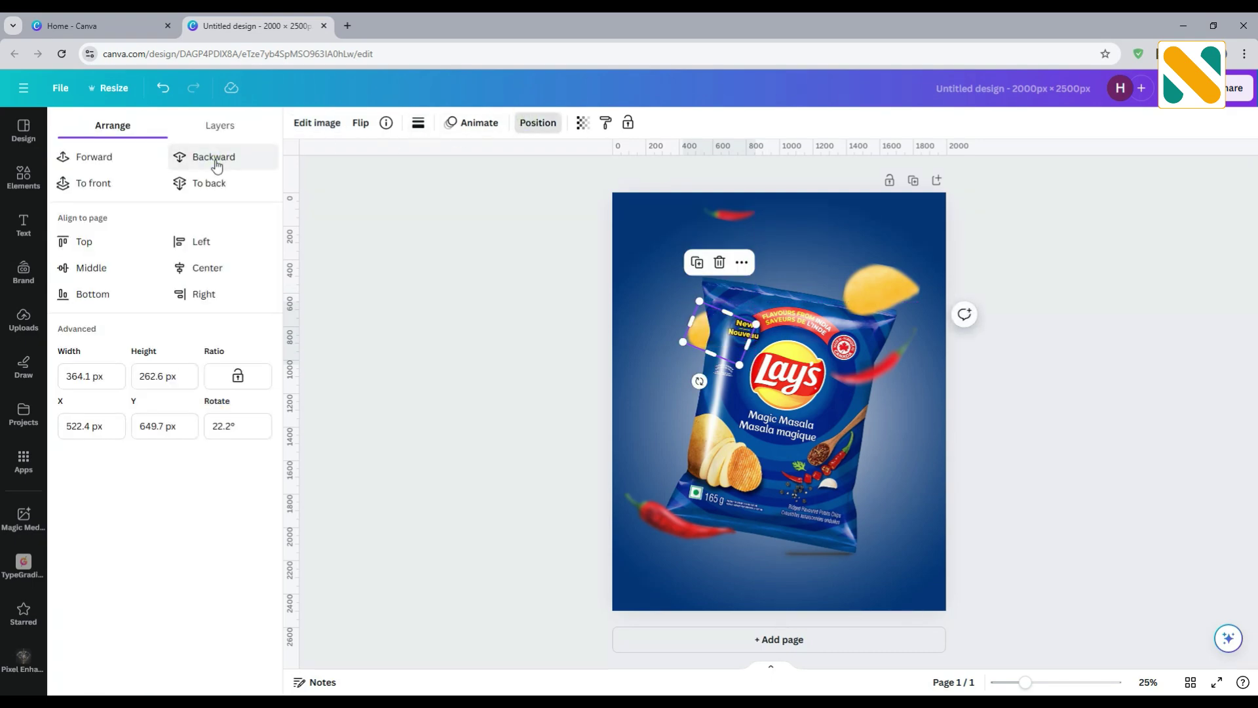
Step: Adjust the whole-image blur intensity of the small chip behind the bag
{"action": "left_click", "coordinate": [315, 123]}
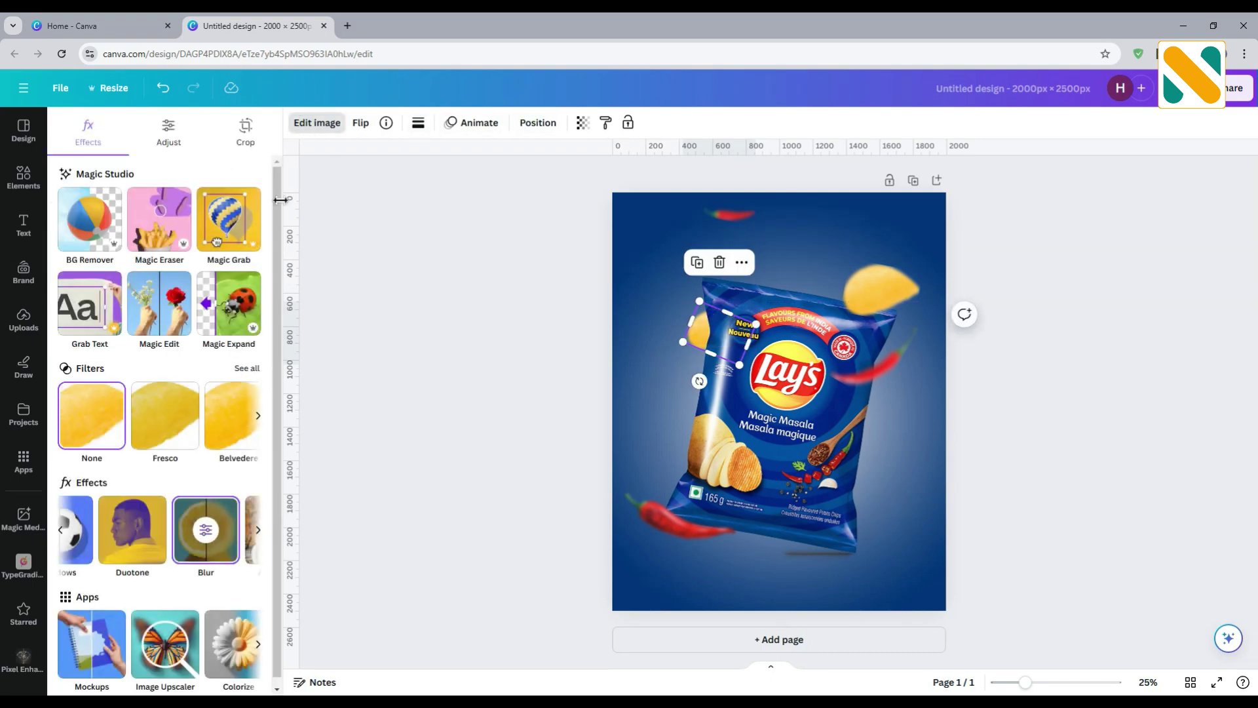
{"action": "left_click", "coordinate": [205, 529]}
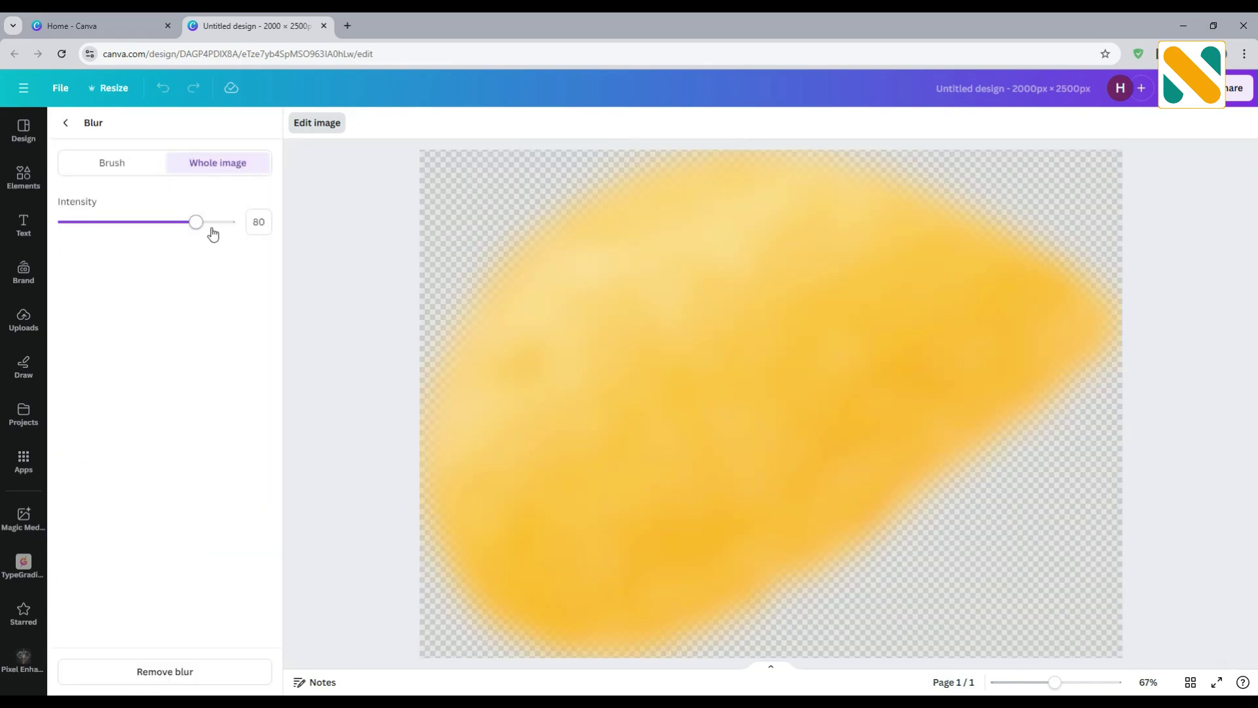
{"action": "left_click_drag", "start_coordinate": [196, 221], "coordinate": [260, 223]}
{"action": "left_click", "coordinate": [68, 125]}
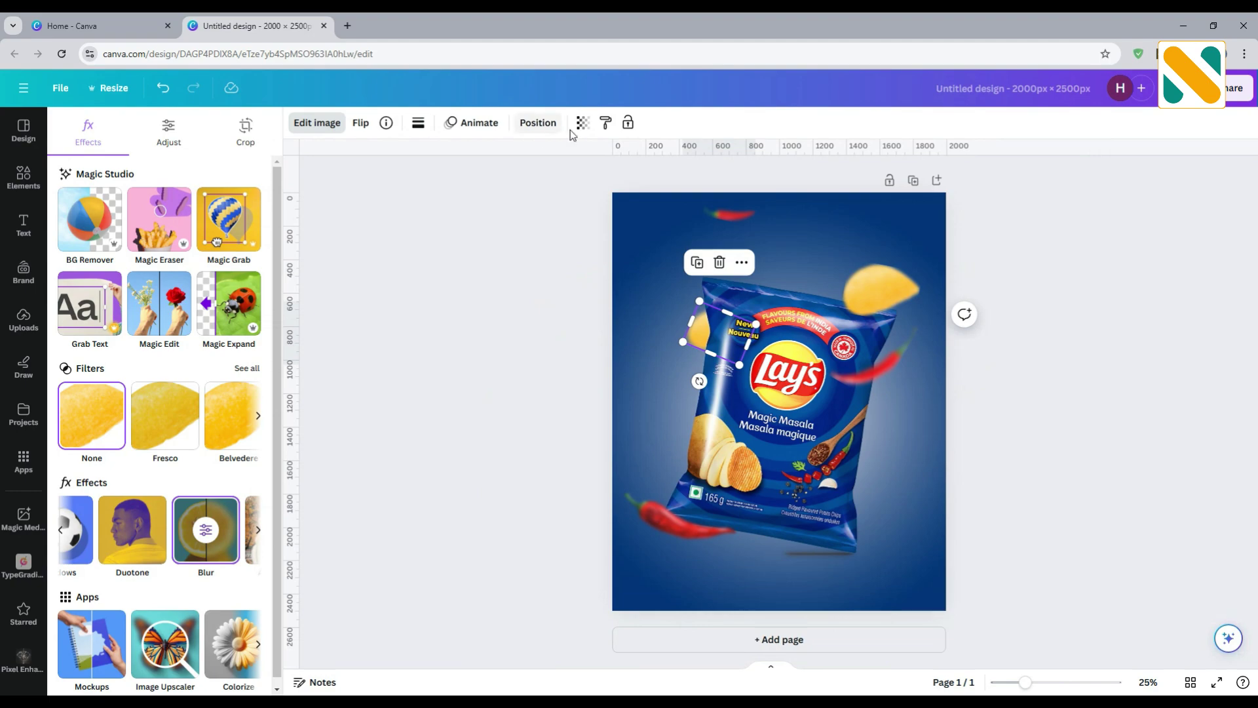
Step: Set the transparency of the small chip behind the bag to 80
{"action": "left_click", "coordinate": [582, 124]}
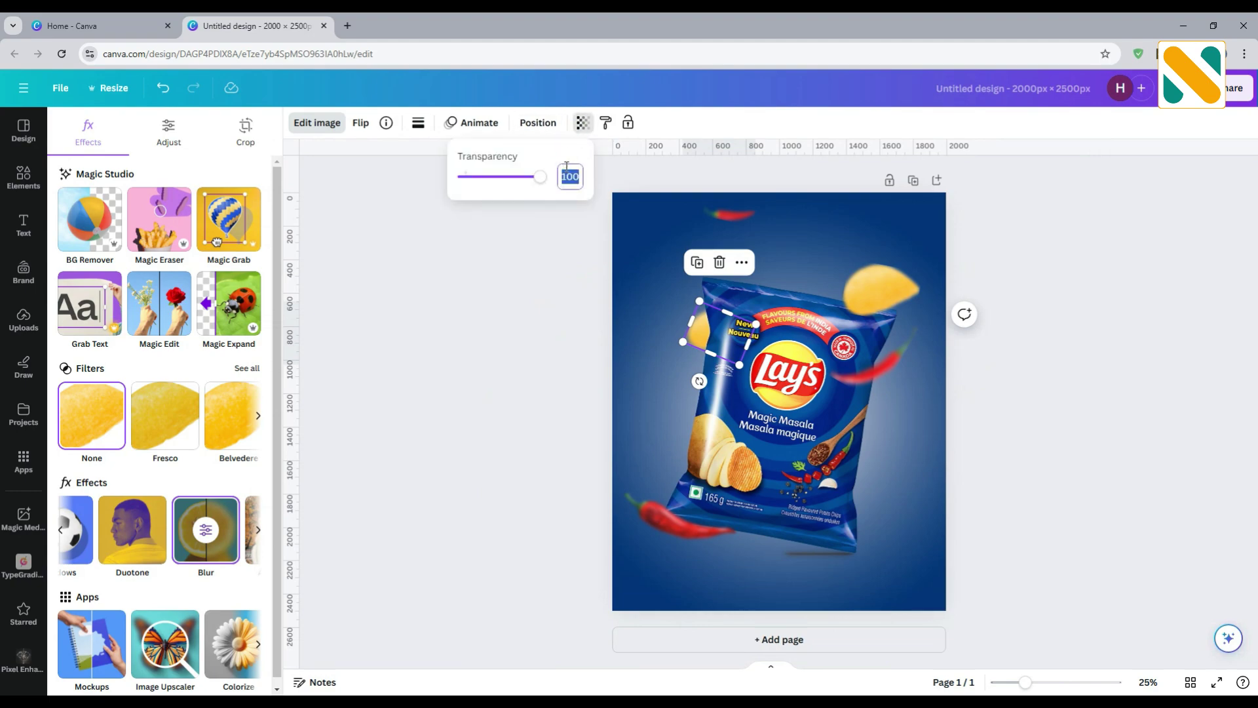
{"action": "left_click", "coordinate": [566, 168]}
{"action": "type", "text": "80"}
{"action": "key", "text": "Return"}
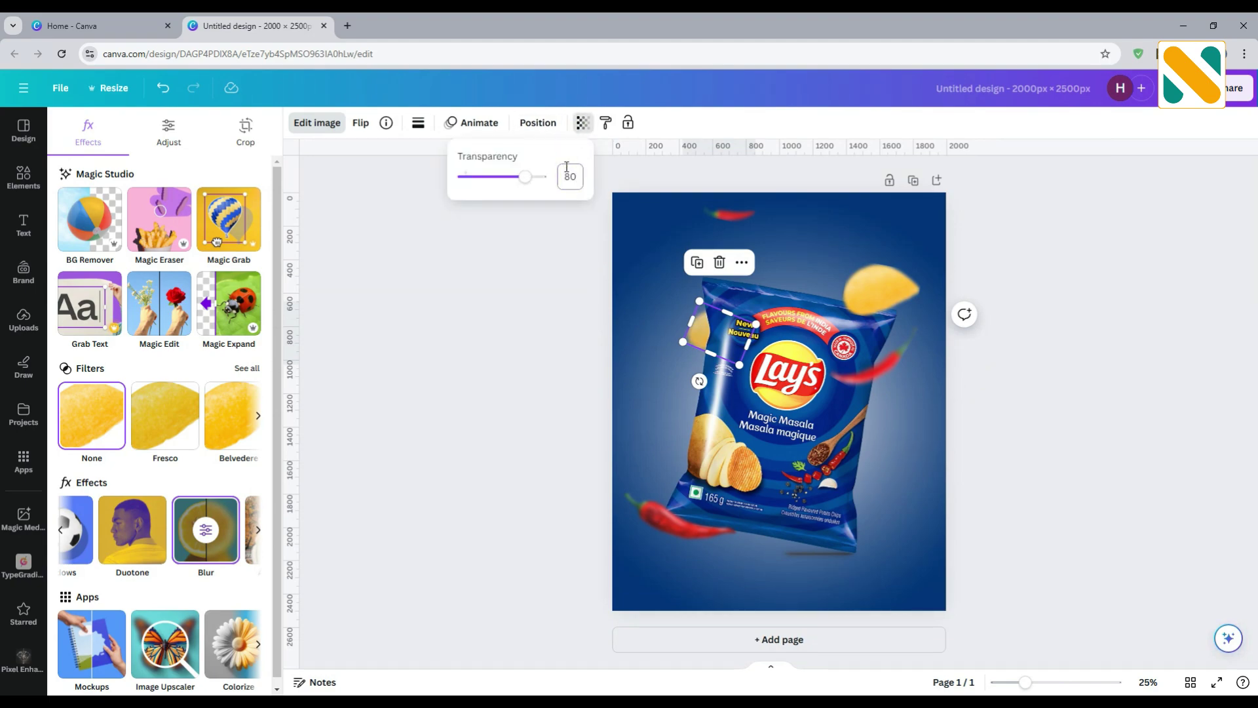
{"action": "key", "text": "Escape"}
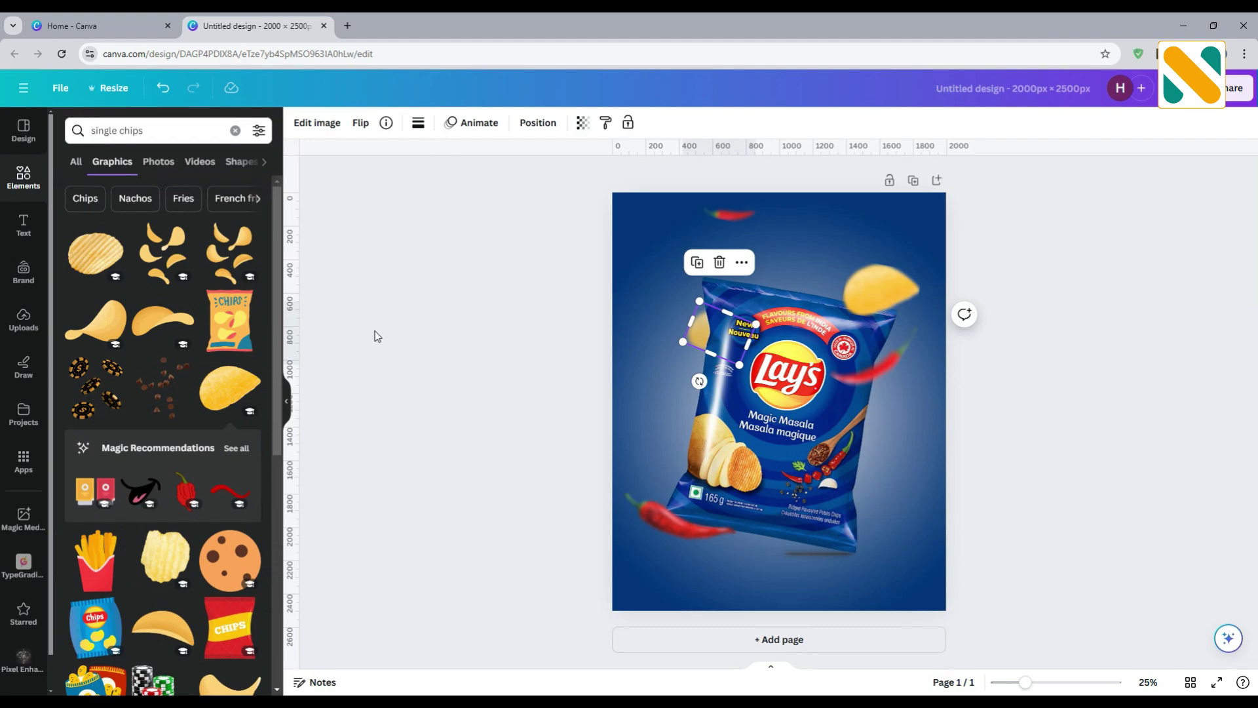
Step: Add the ridged chip graphic, shrink it, and place it over the bag's lower-right edge
{"action": "left_click", "coordinate": [94, 256]}
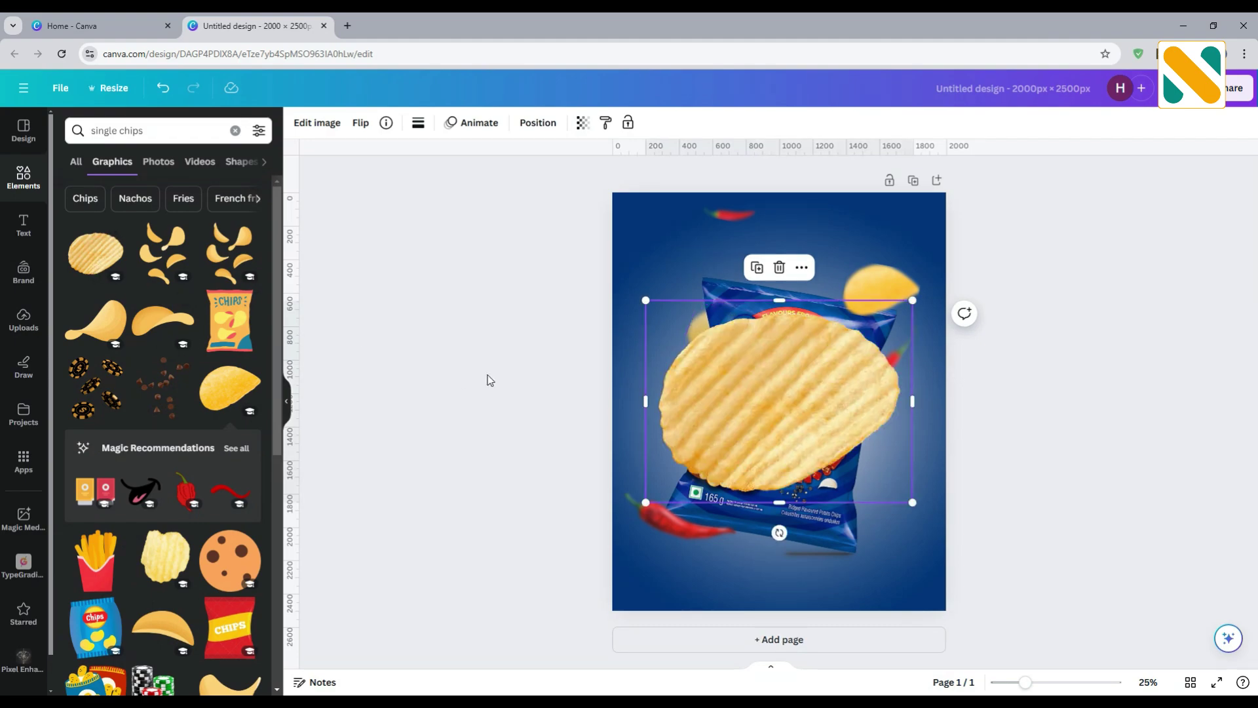
{"action": "left_click_drag", "start_coordinate": [648, 303], "coordinate": [829, 442]}
{"action": "left_click_drag", "start_coordinate": [876, 489], "coordinate": [863, 499]}
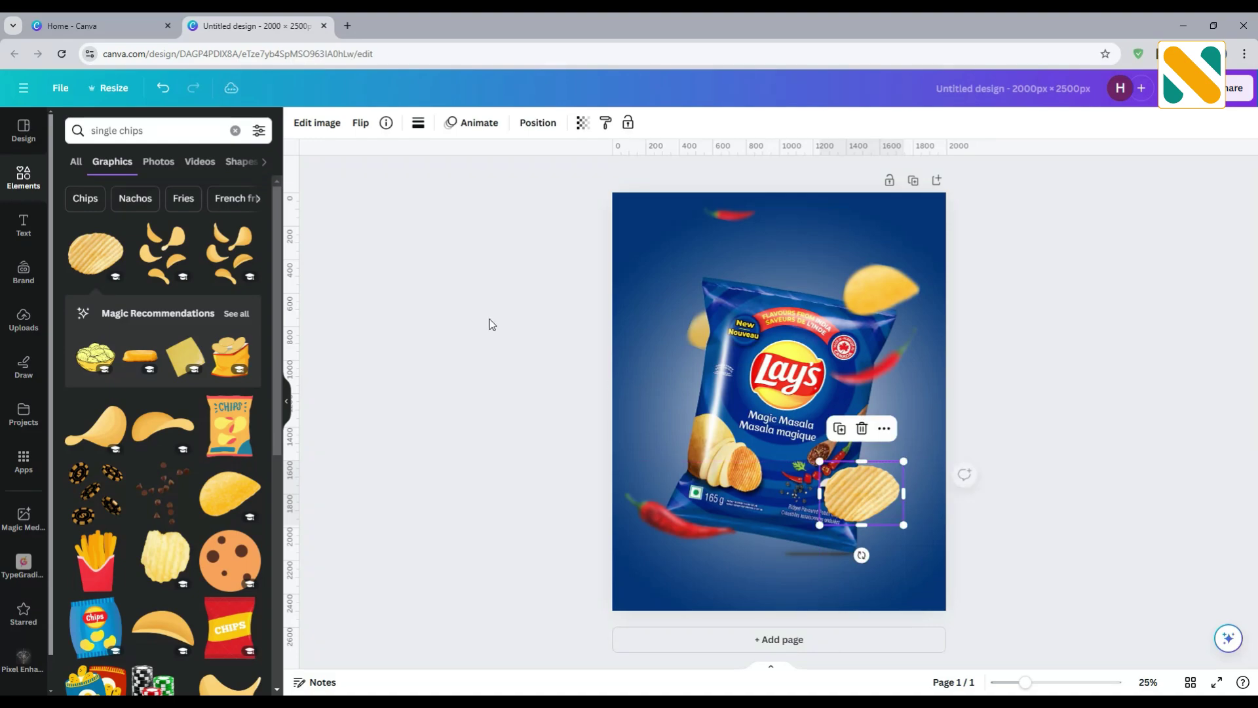
Step: Blur the whole image of the ridged chip with intensity 90
{"action": "left_click", "coordinate": [315, 125]}
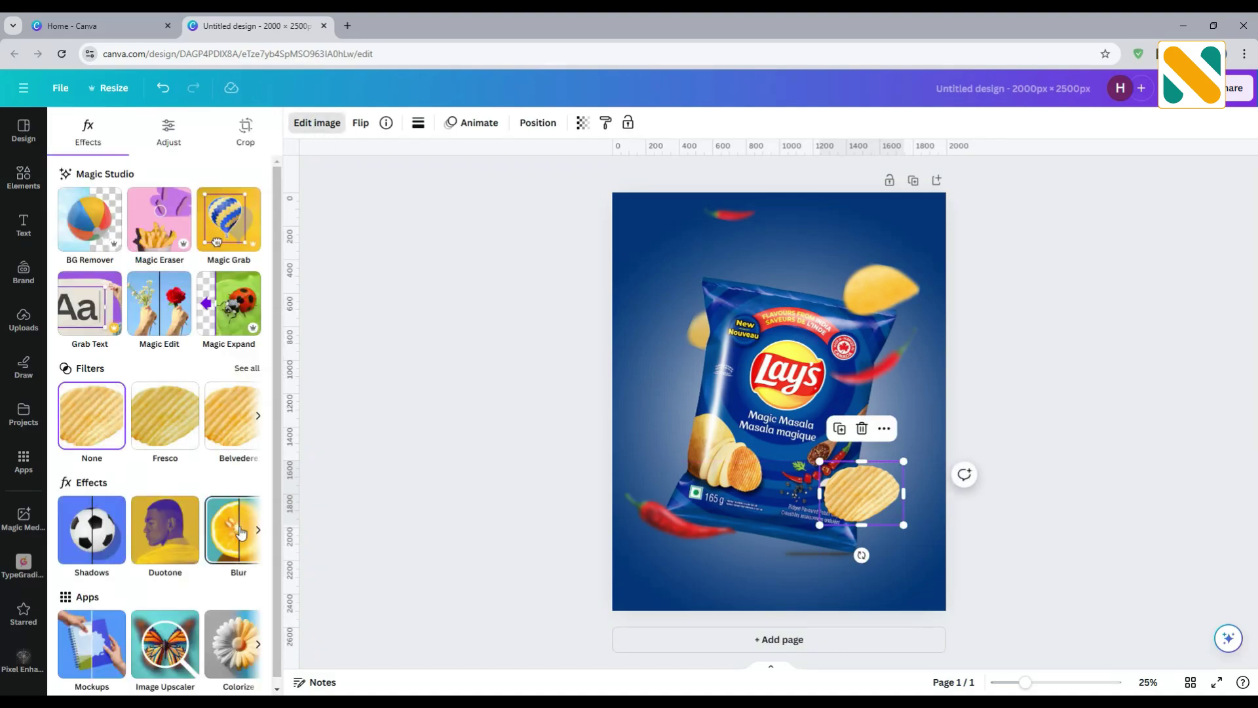
{"action": "left_click", "coordinate": [240, 531]}
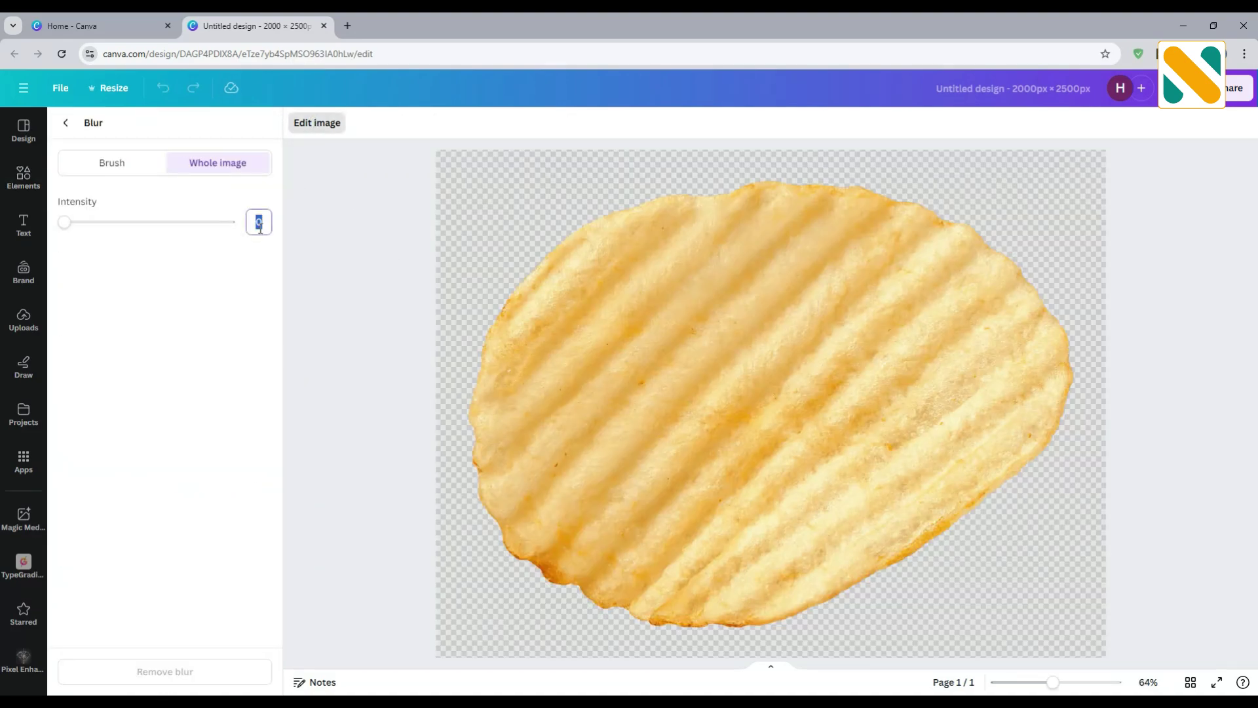
{"action": "key", "text": "Return"}
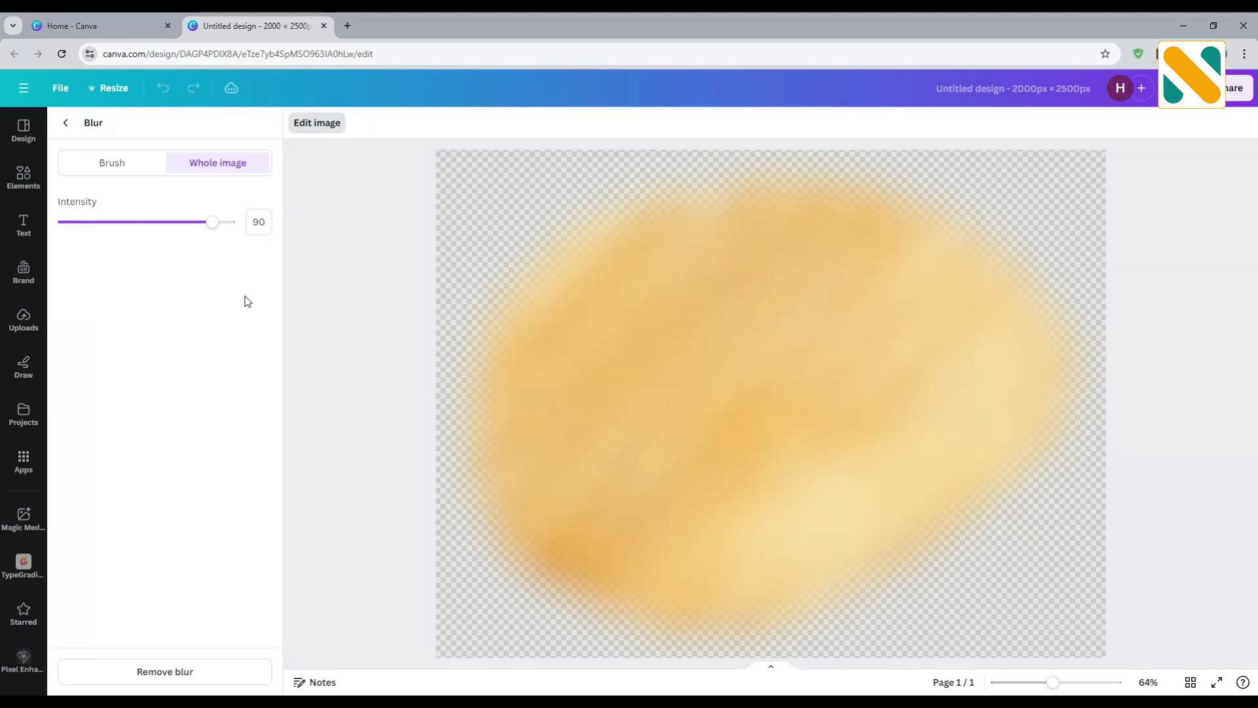
{"action": "left_click", "coordinate": [64, 121]}
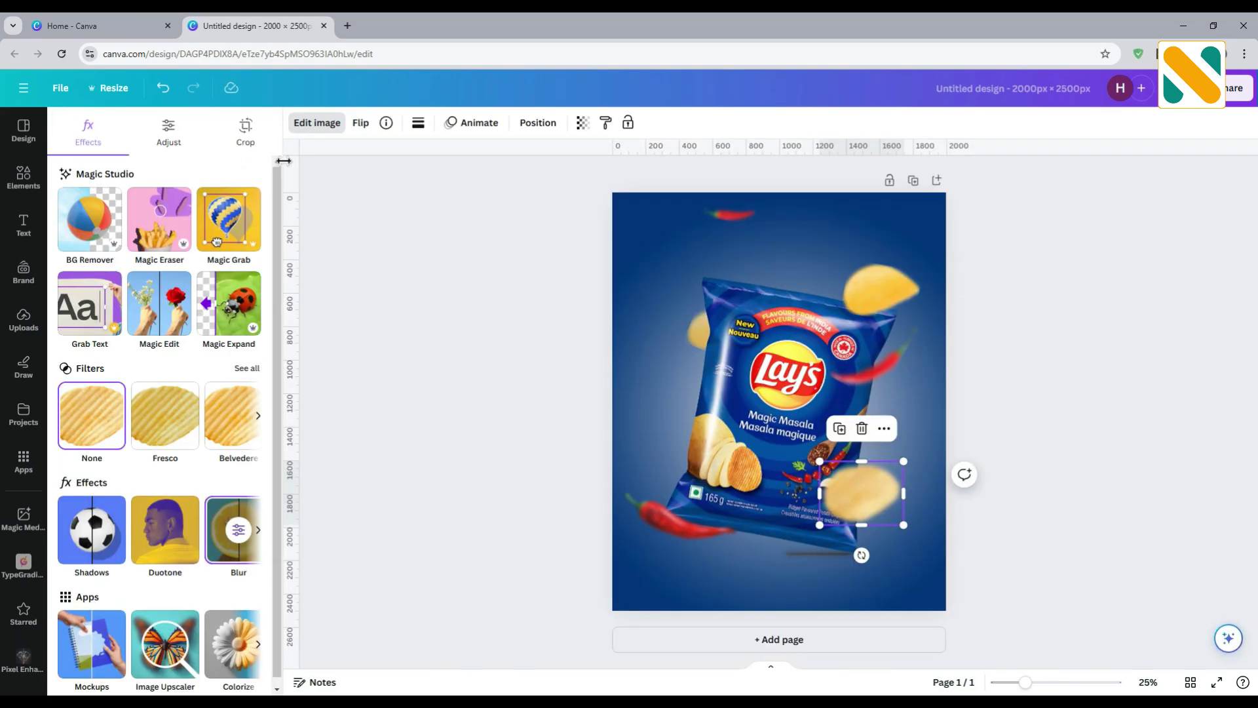
Step: Apply the Belvedere filter to the ridged chip and deselect it
{"action": "left_click", "coordinate": [217, 429]}
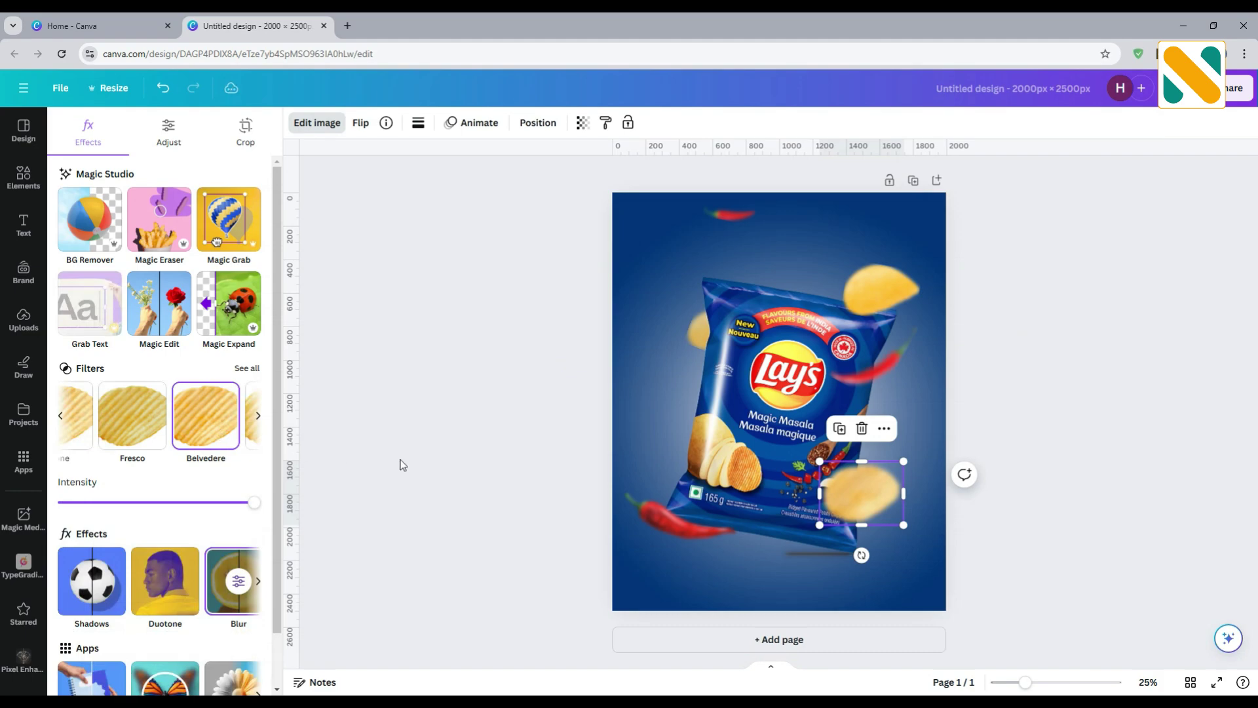
{"action": "left_click", "coordinate": [405, 407]}
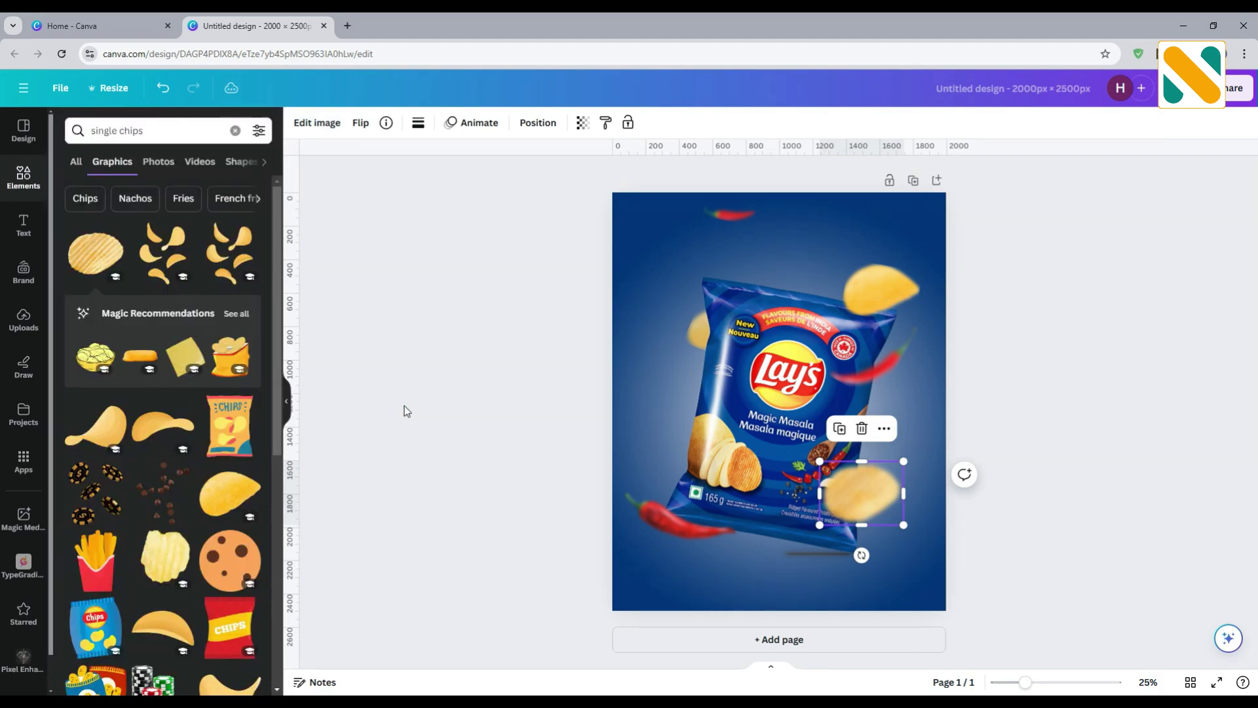
{"action": "left_click", "coordinate": [403, 406]}
Step: Search the graphics elements for "white sparkle"
{"action": "left_click", "coordinate": [157, 129]}
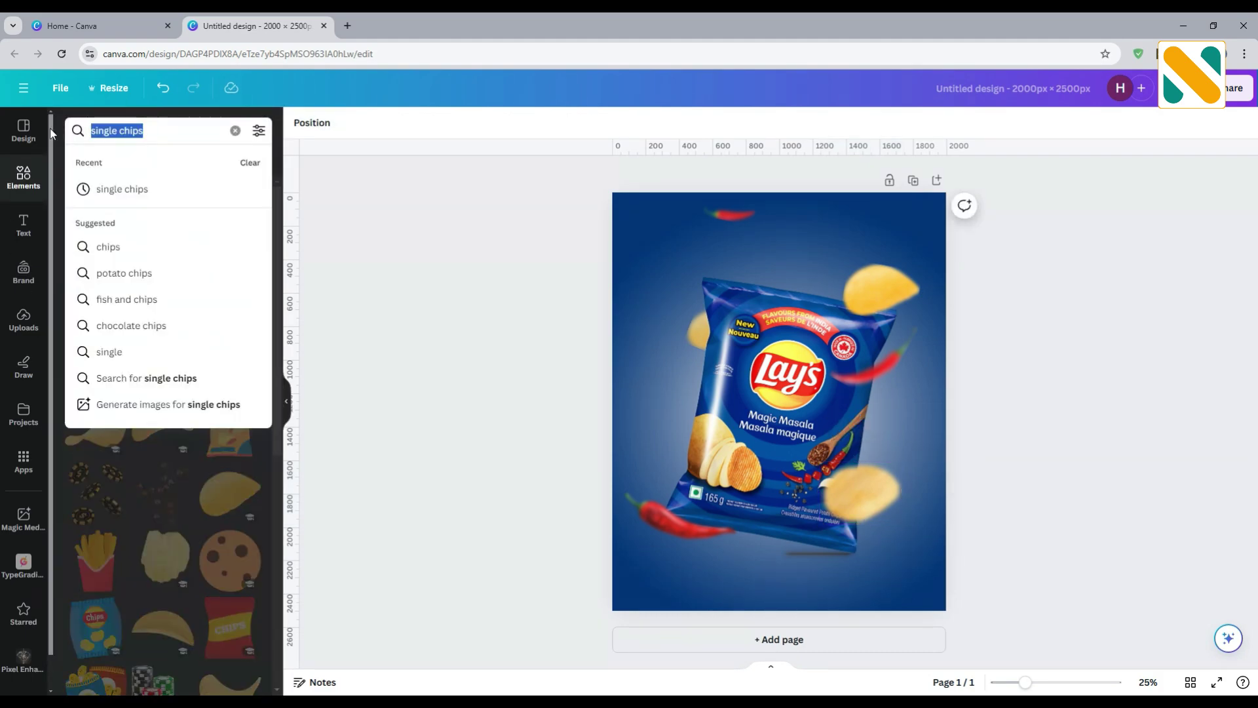
{"action": "type", "text": "white s"}
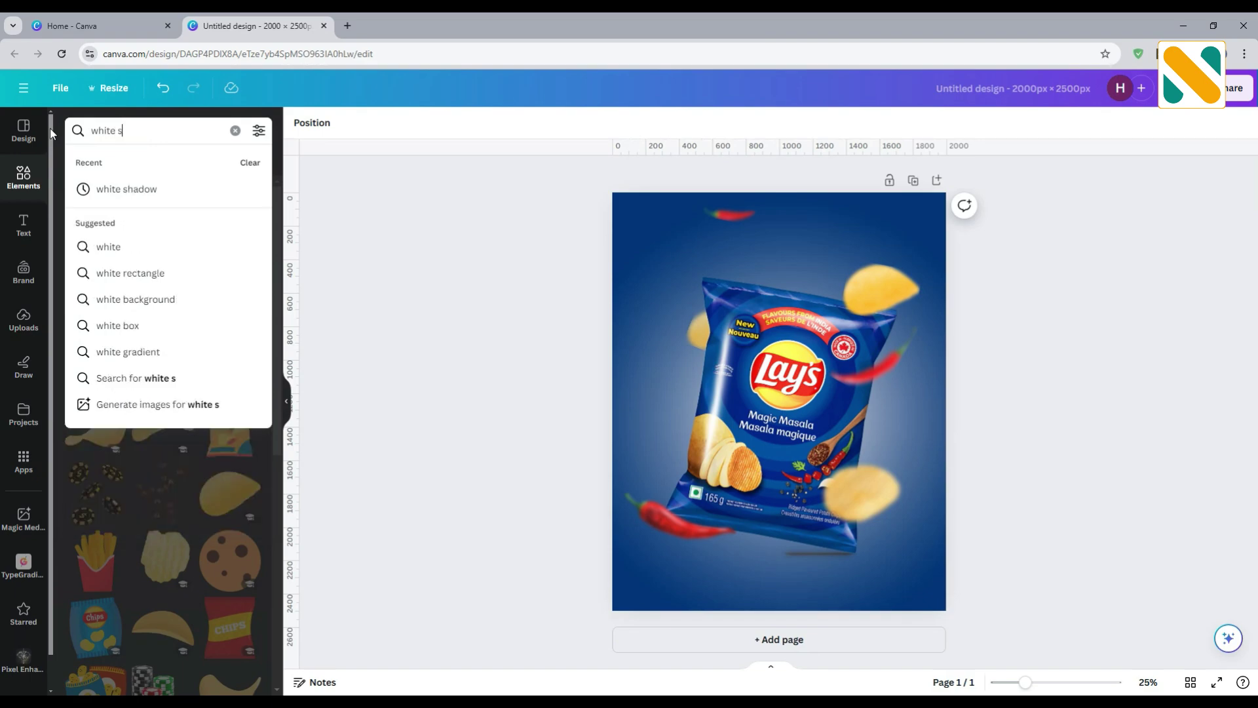
{"action": "type", "text": "parkle"}
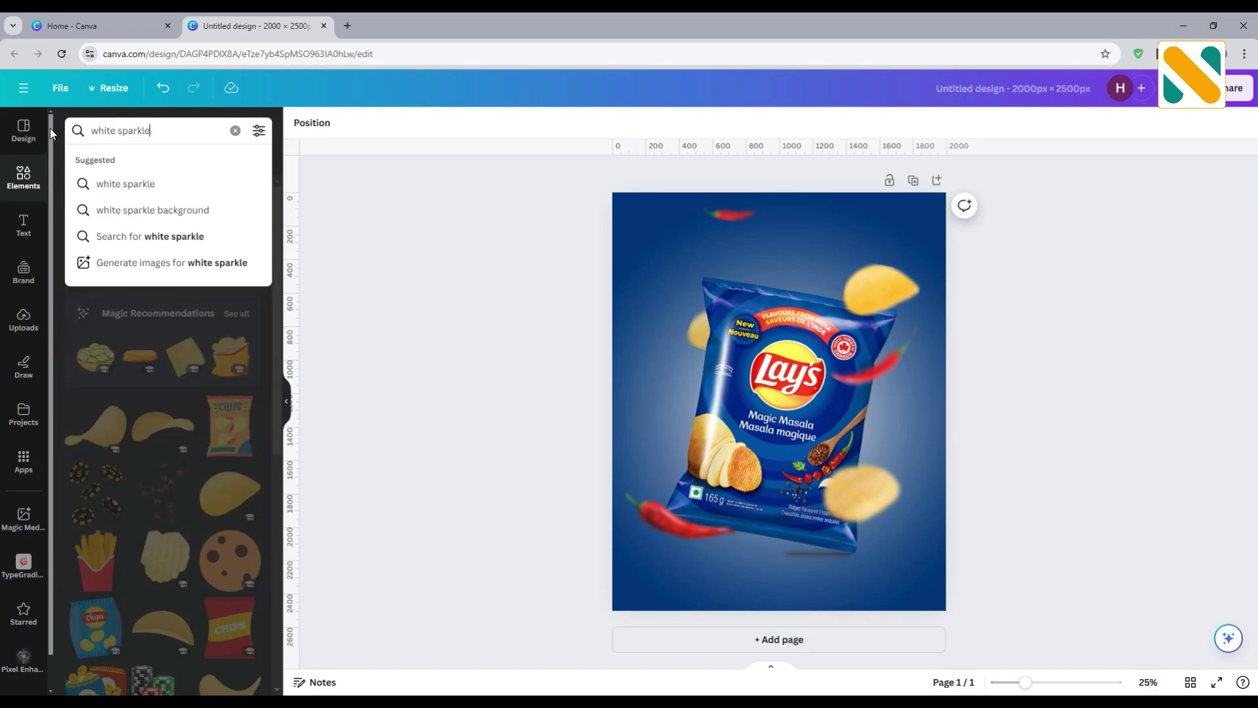
{"action": "key", "text": "Return"}
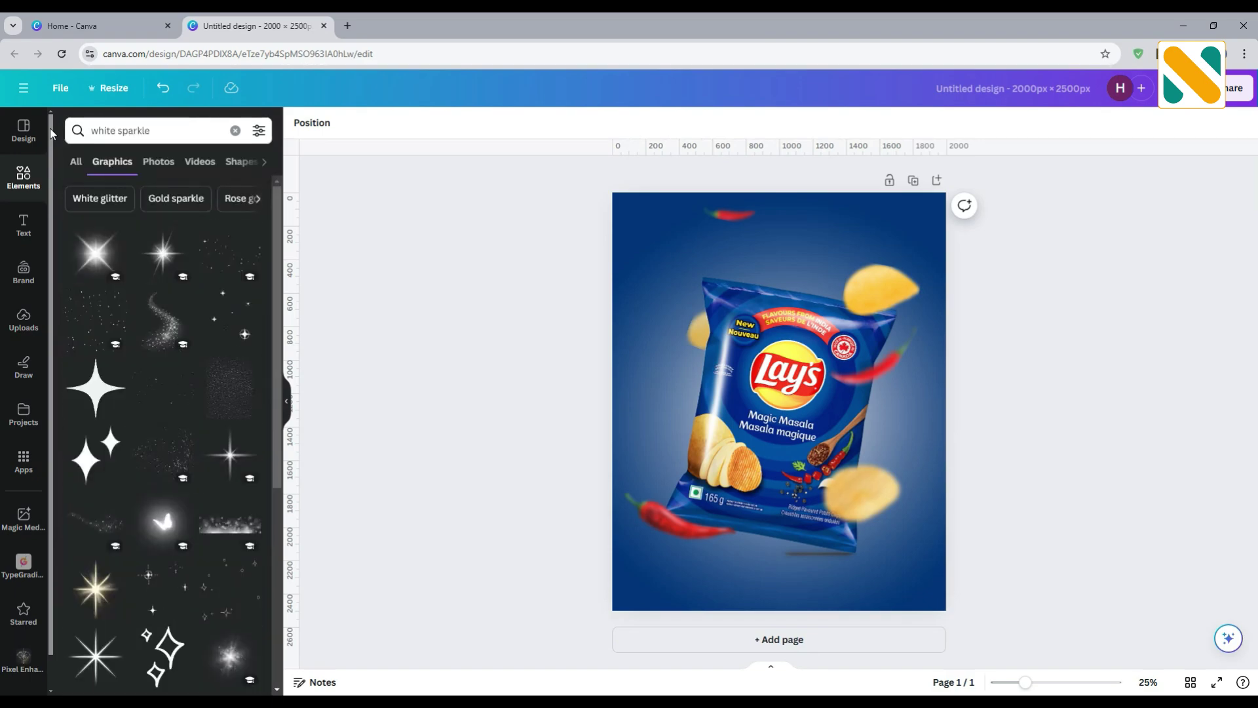
Step: Add the graphic of scattered small sparkles and dots and enlarge it from the poster's upper-left corner to cover the full page
{"action": "left_click", "coordinate": [226, 259]}
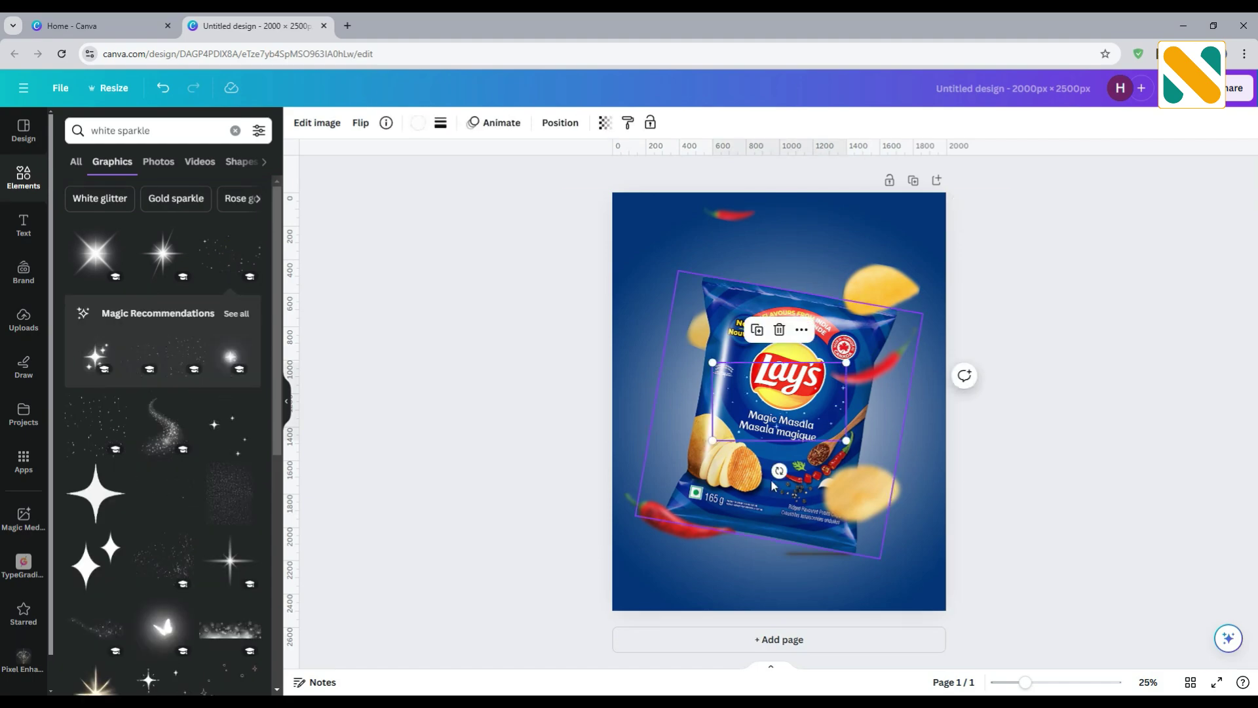
{"action": "left_click_drag", "start_coordinate": [787, 400], "coordinate": [660, 250]}
{"action": "left_click_drag", "start_coordinate": [690, 325], "coordinate": [1042, 670]}
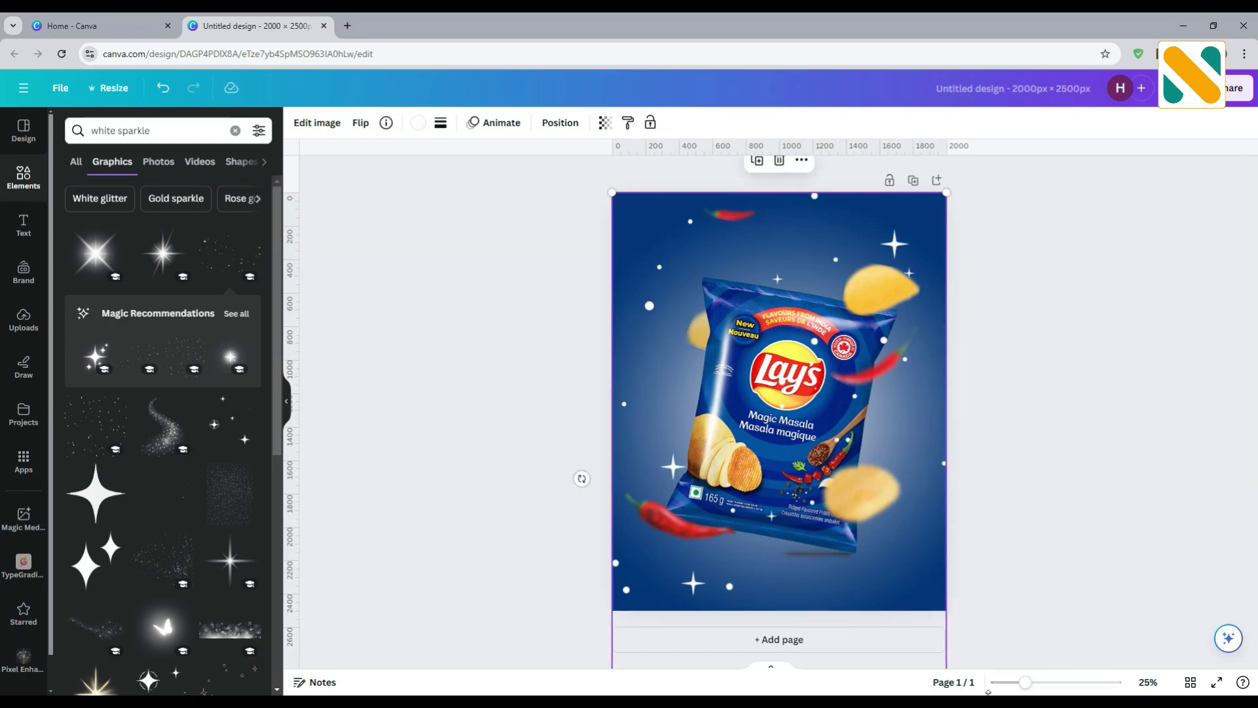
Step: Apply the Blur effect to the sparkle graphic with intensity 30 and deselect it
{"action": "left_click", "coordinate": [322, 124]}
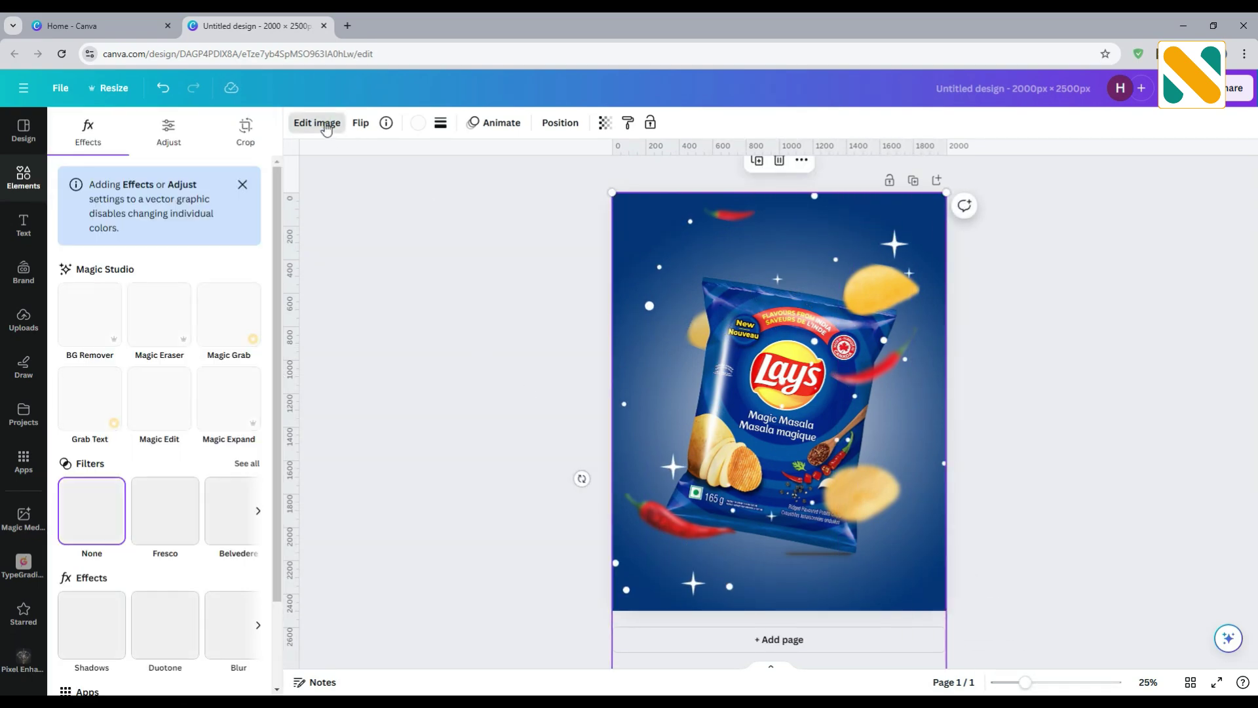
{"action": "left_click", "coordinate": [239, 620]}
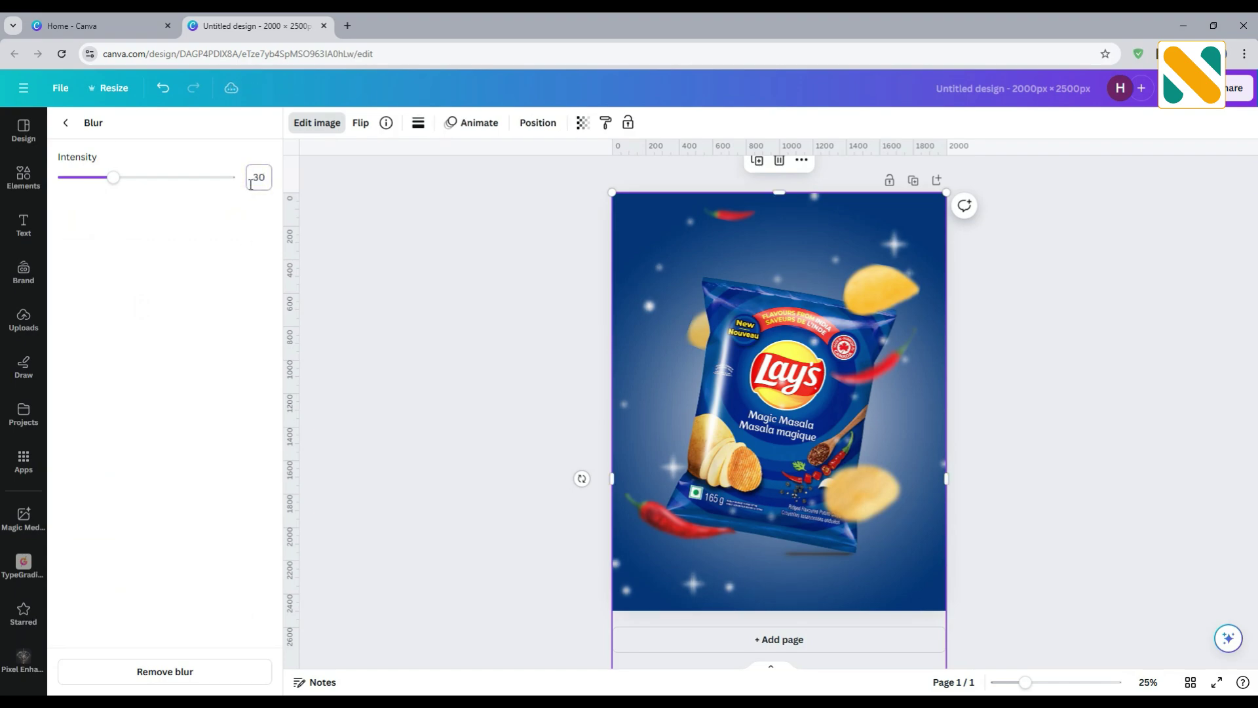
{"action": "left_click", "coordinate": [66, 122]}
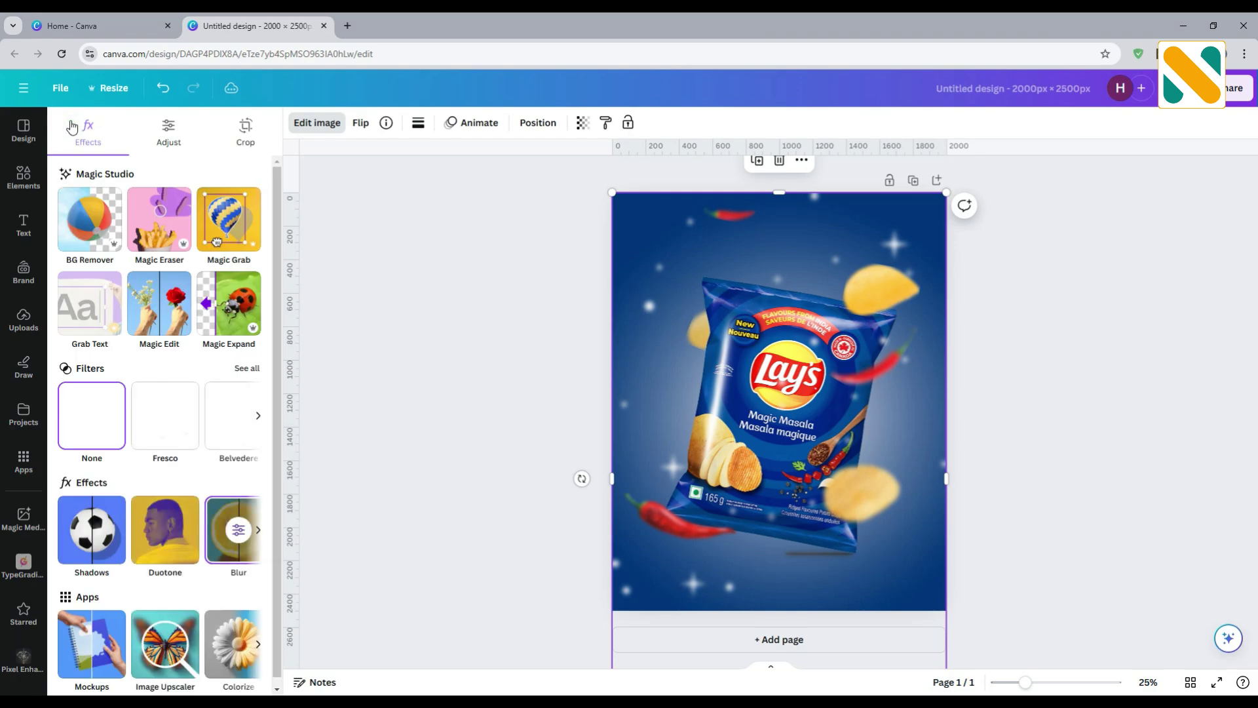
{"action": "left_click", "coordinate": [530, 372]}
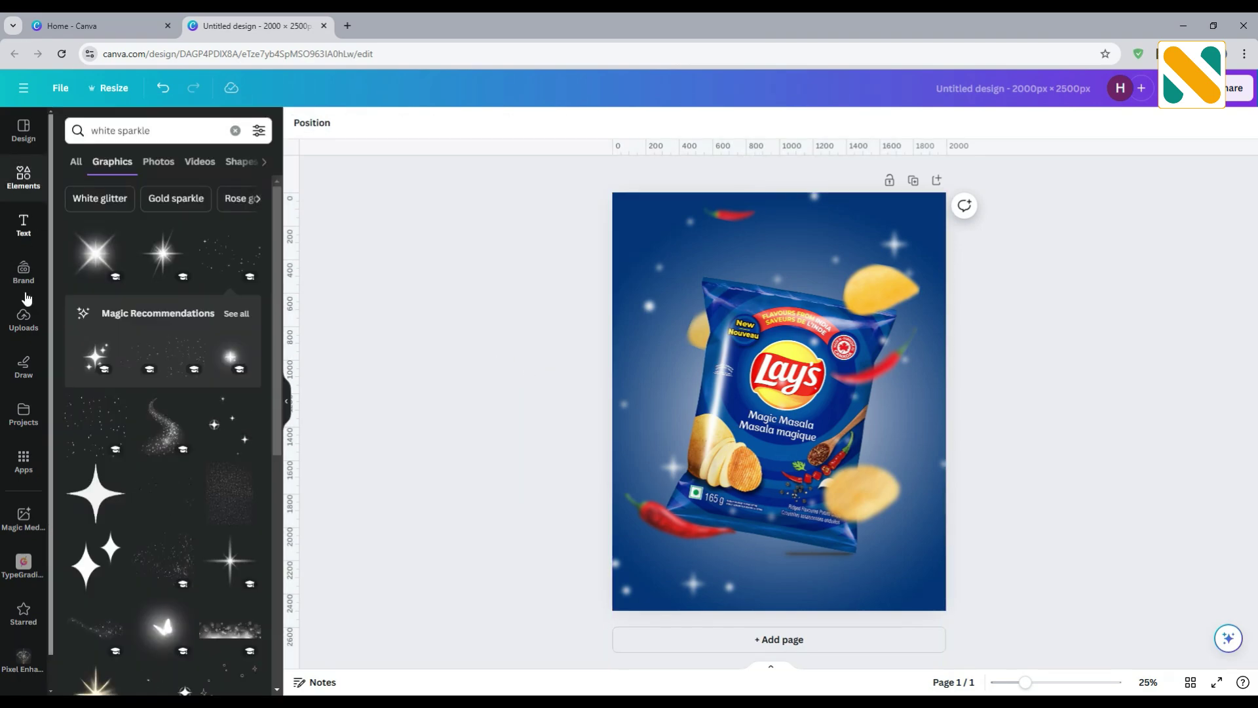
Step: Add a subheading reading "Always" and place it above the chips bag
{"action": "left_click", "coordinate": [28, 233]}
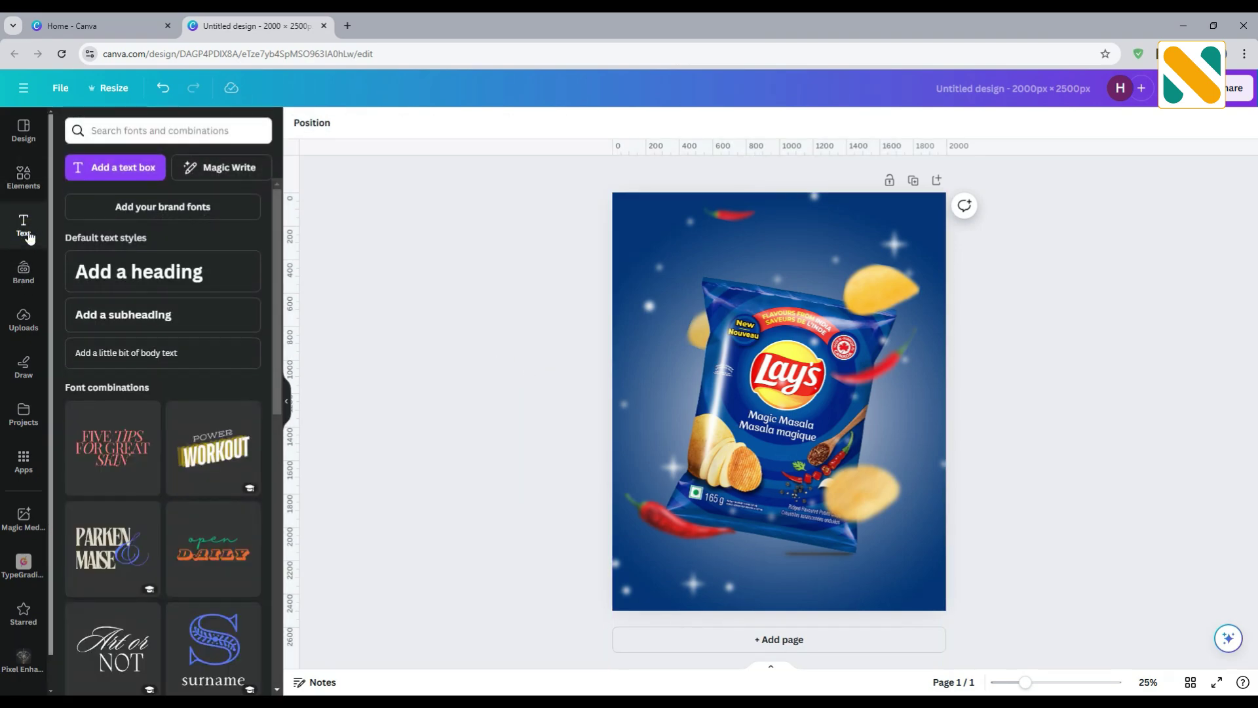
{"action": "left_click", "coordinate": [129, 316]}
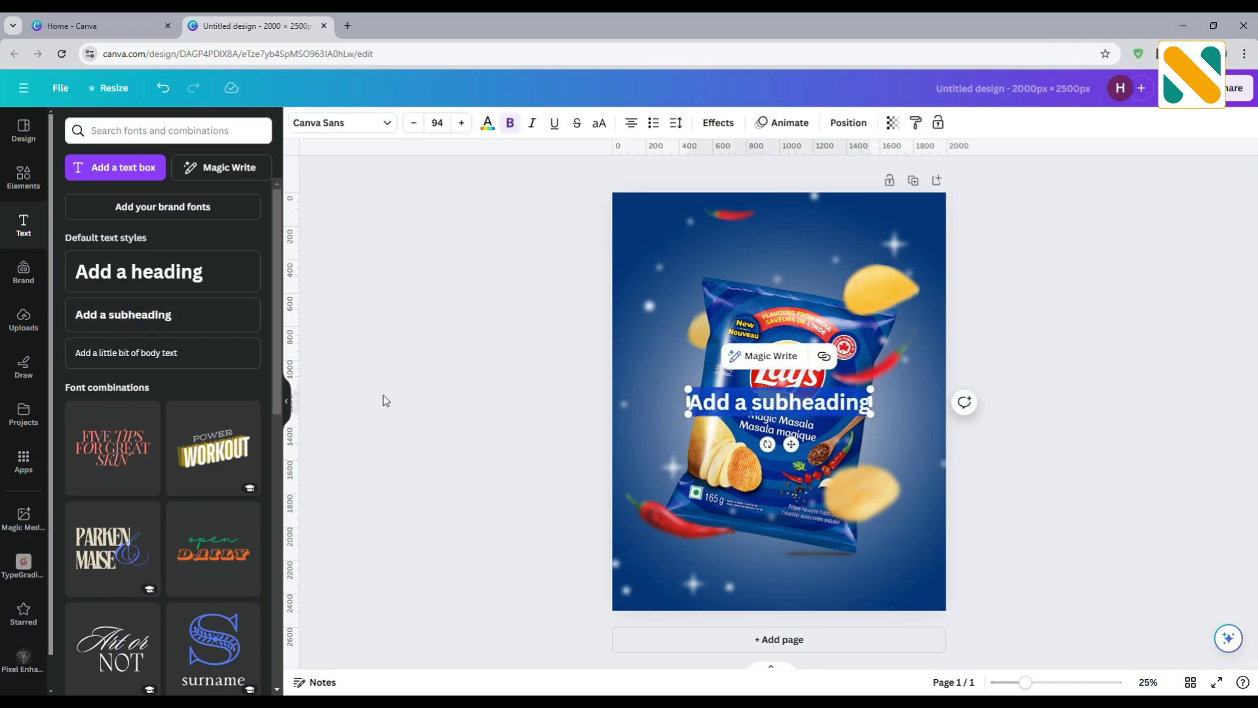
{"action": "type", "text": "AI"}
{"action": "type", "text": "ways"}
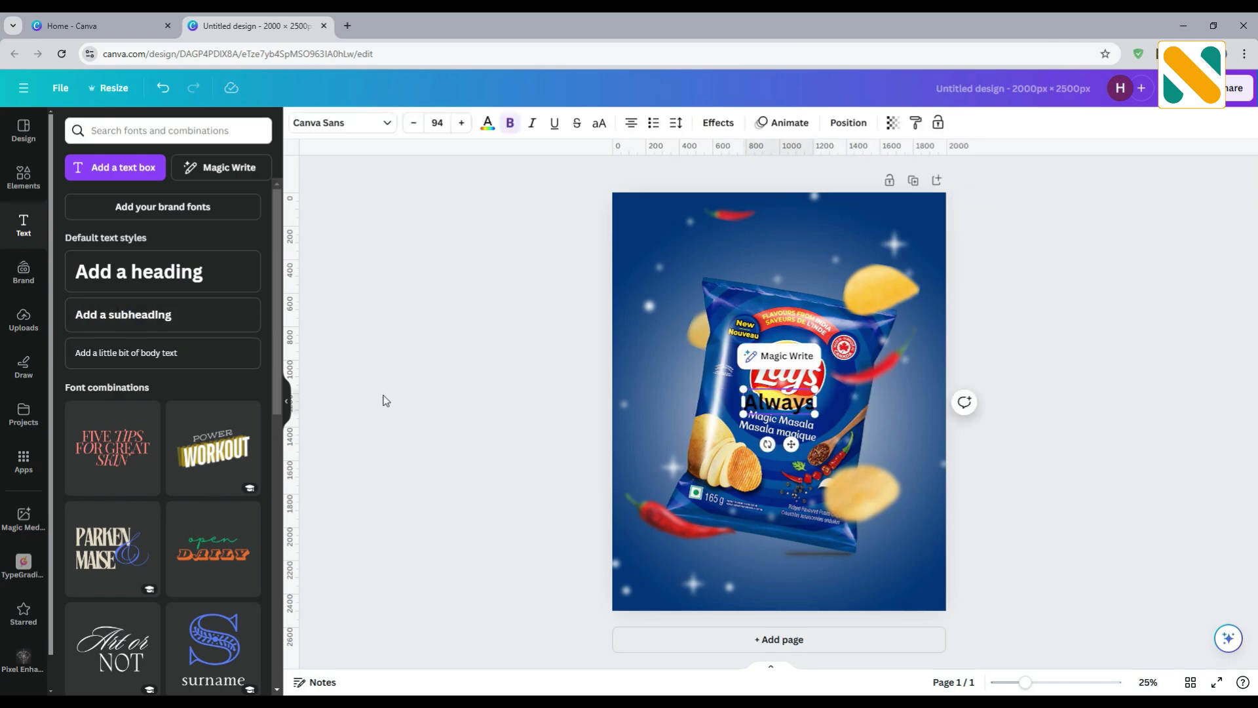
{"action": "left_click", "coordinate": [518, 392]}
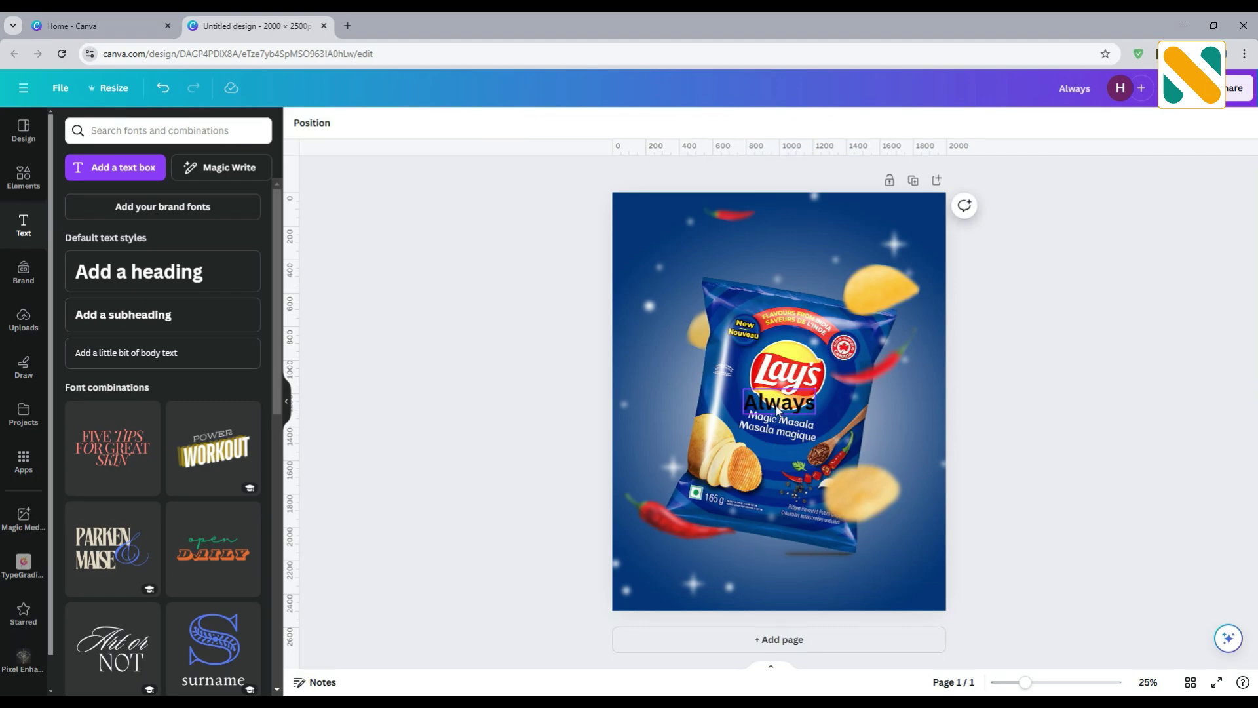
{"action": "left_click_drag", "start_coordinate": [777, 411], "coordinate": [795, 252]}
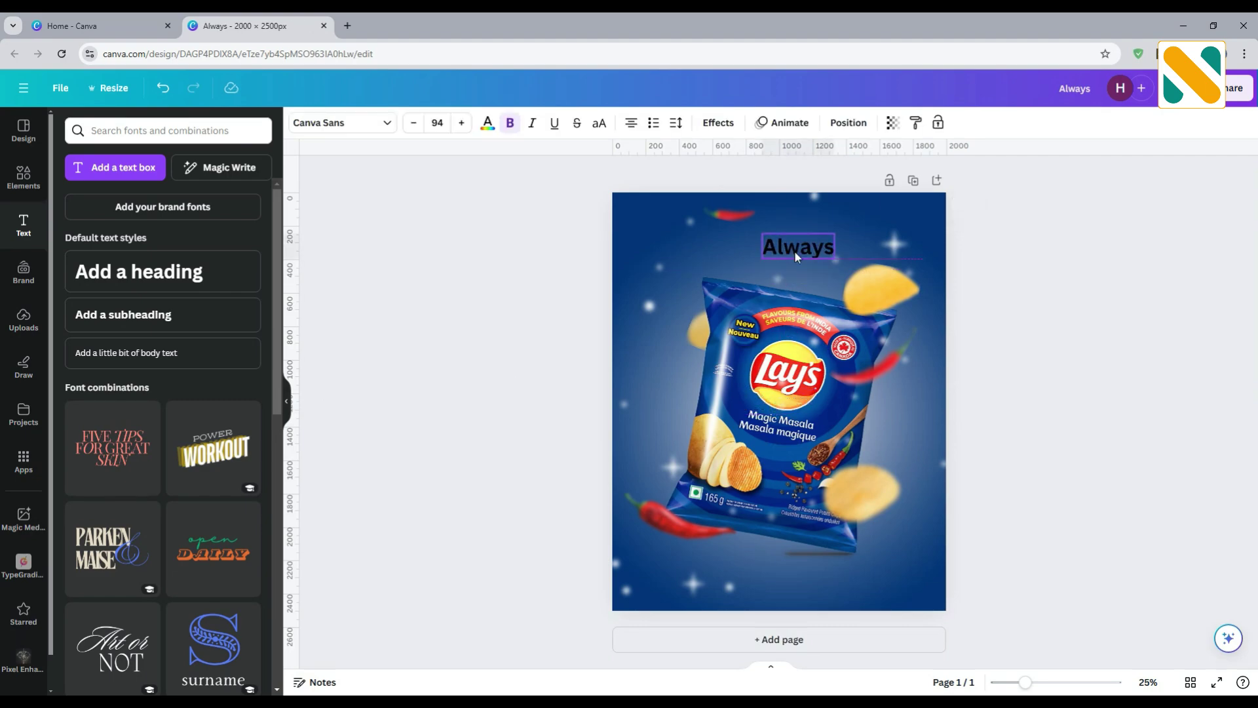
Step: Colour the "Always" text light blue, #8EBEFF
{"action": "left_click", "coordinate": [487, 123]}
{"action": "left_click", "coordinate": [249, 523]}
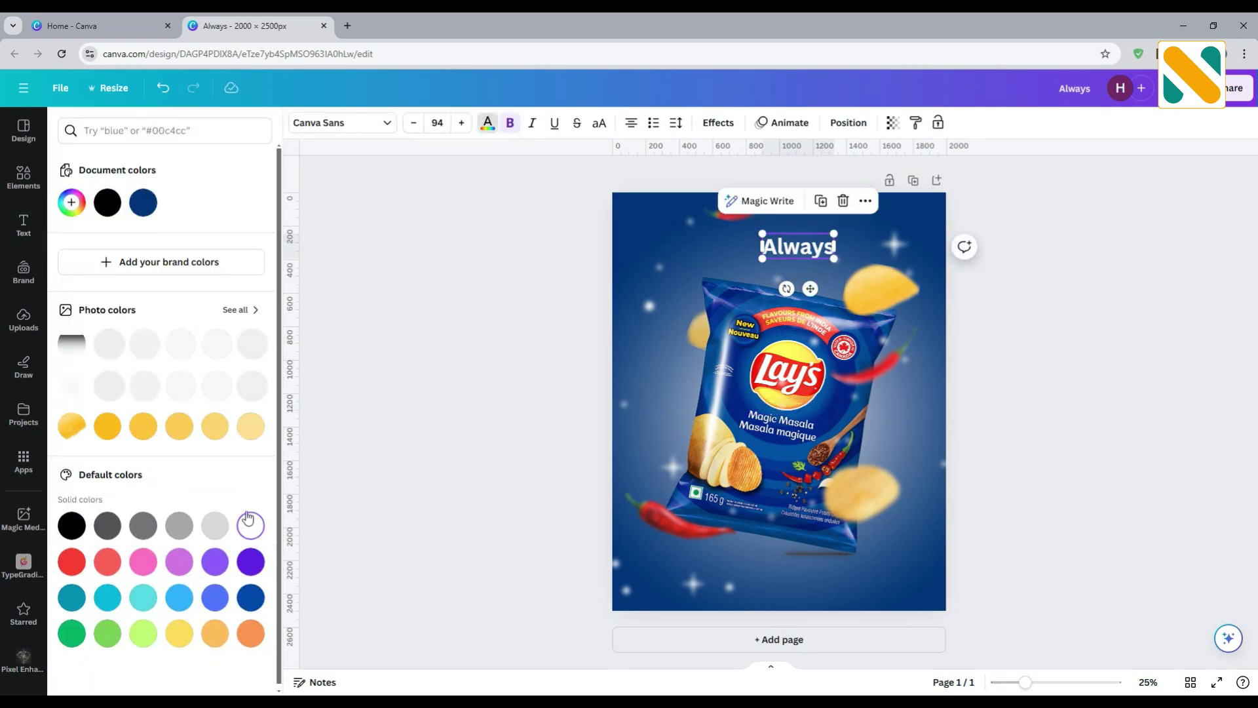
{"action": "left_click", "coordinate": [251, 597]}
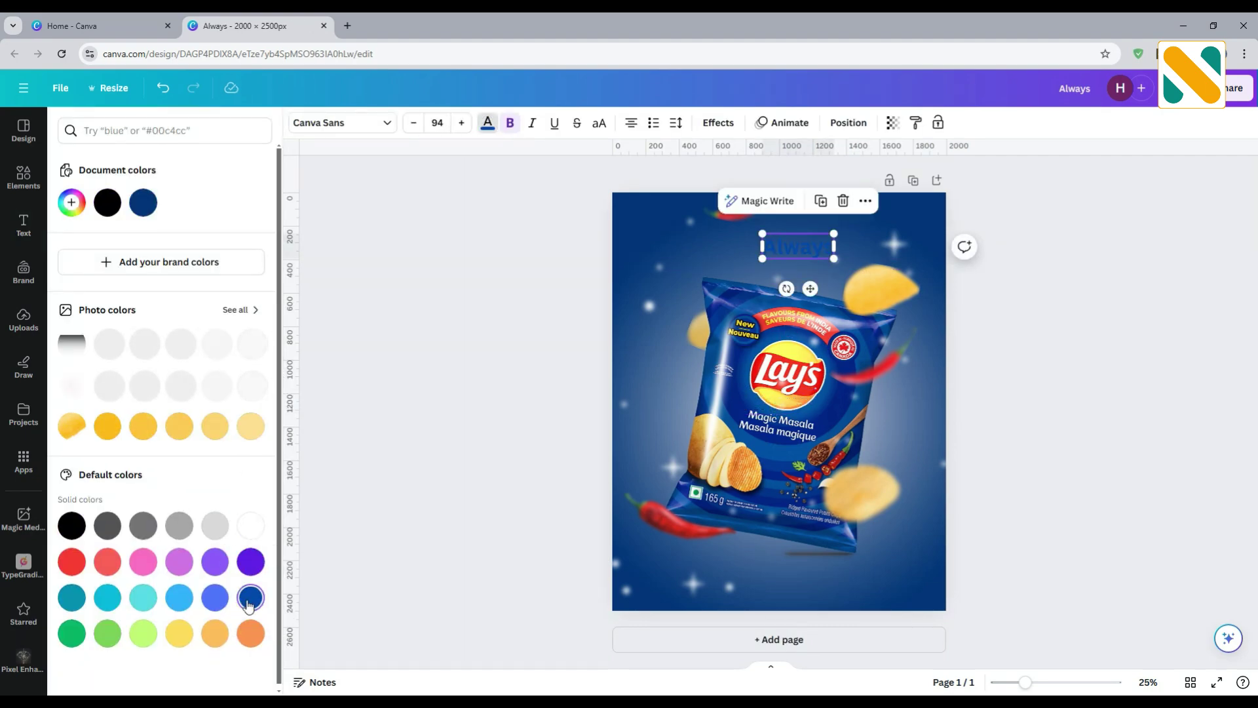
{"action": "left_click", "coordinate": [72, 204]}
{"action": "left_click", "coordinate": [152, 235]}
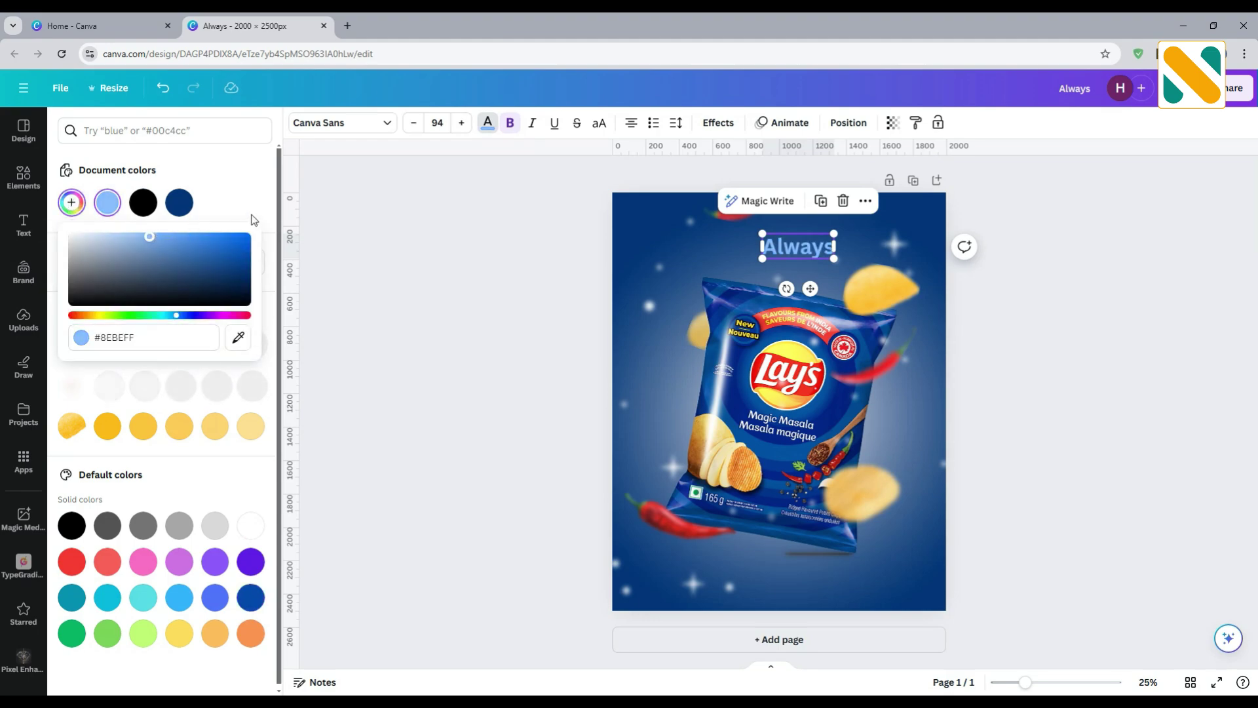
Step: Set the "Always" text in the Sansation Bold font and deselect it
{"action": "left_click", "coordinate": [321, 124]}
{"action": "left_click", "coordinate": [164, 161]}
{"action": "type", "text": "sansa"}
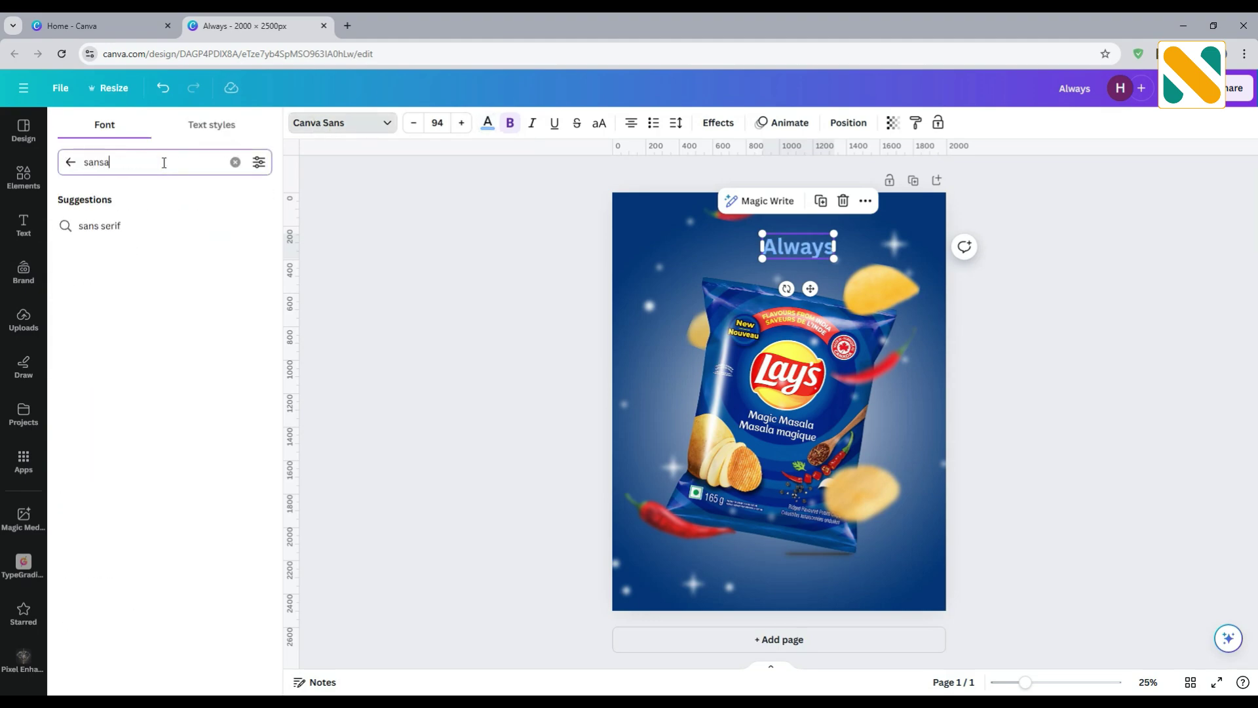
{"action": "type", "text": "tion"}
{"action": "left_click", "coordinate": [73, 225]}
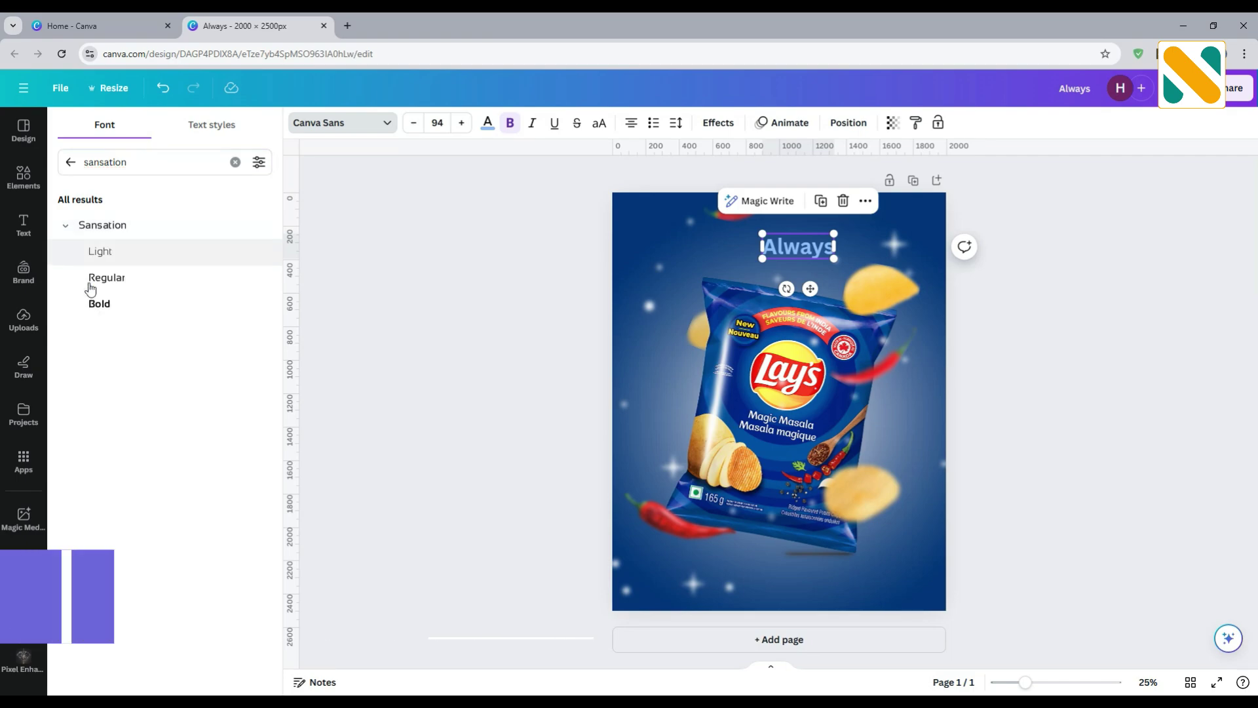
{"action": "left_click", "coordinate": [99, 303]}
{"action": "left_click", "coordinate": [466, 331]}
Step: Duplicate the "Always" text, change the copy to "lays masala", and place it just below the original
{"action": "left_click_drag", "start_coordinate": [801, 247], "coordinate": [800, 288]}
{"action": "left_click", "coordinate": [828, 188]}
{"action": "double_click", "coordinate": [801, 281]}
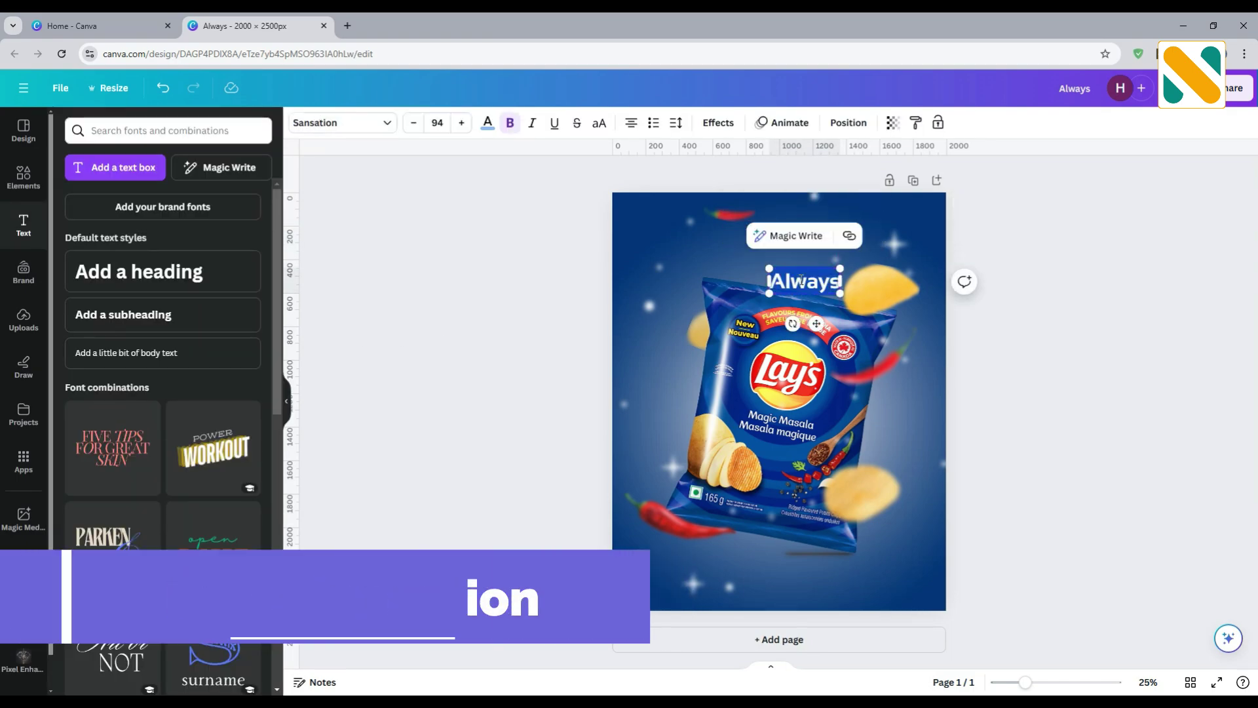
{"action": "type", "text": "lays masala"}
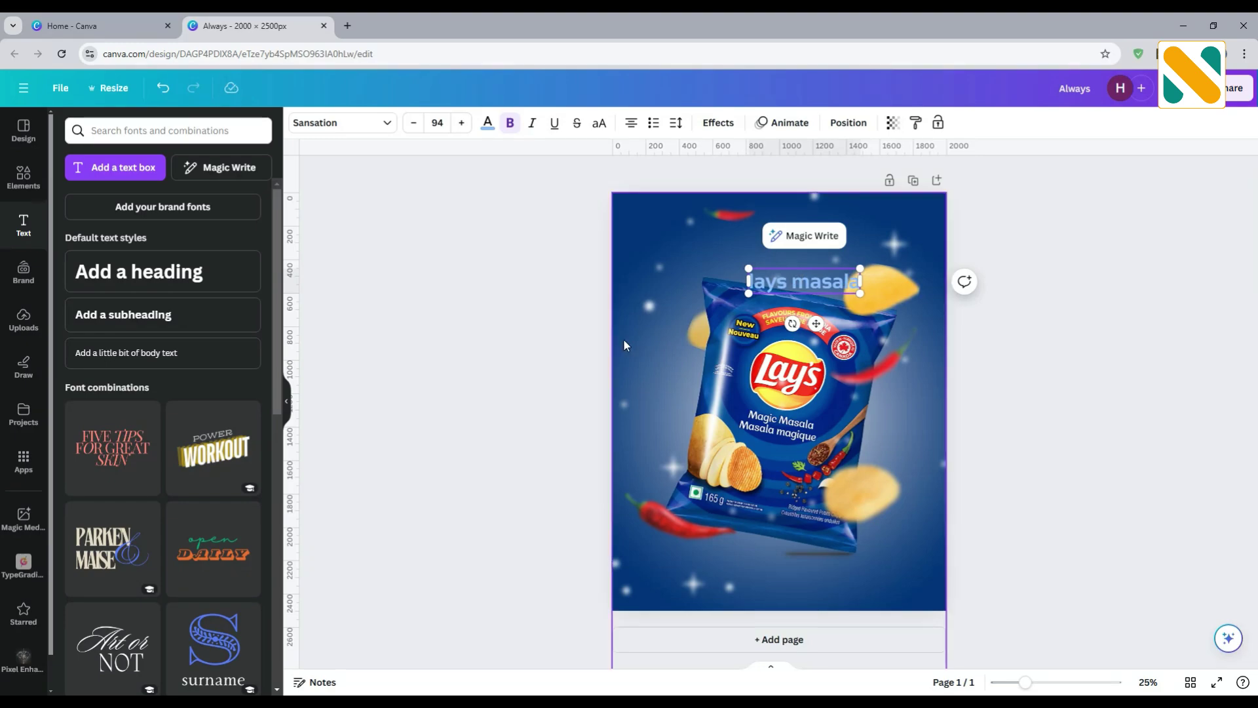
{"action": "left_click", "coordinate": [623, 338]}
{"action": "left_click_drag", "start_coordinate": [790, 281], "coordinate": [789, 267]}
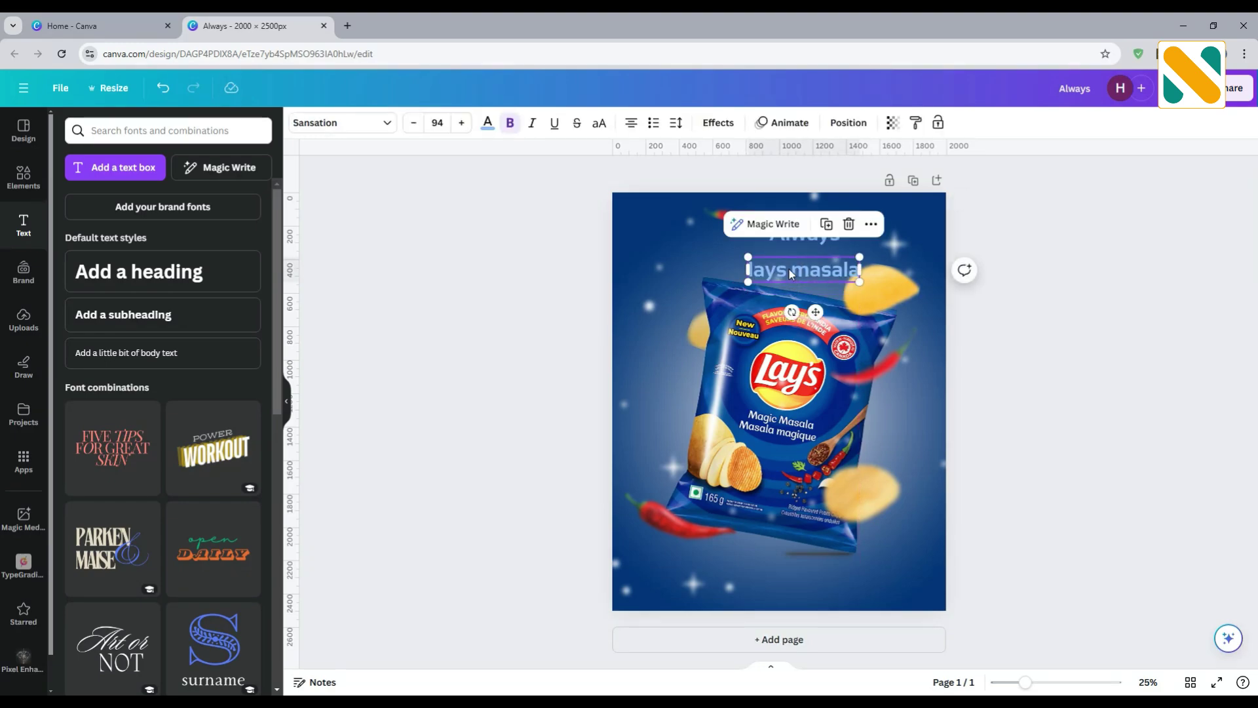
Step: Add another subheading reading "Deliciously" and widen its text box so the word fits on one line
{"action": "left_click", "coordinate": [165, 320]}
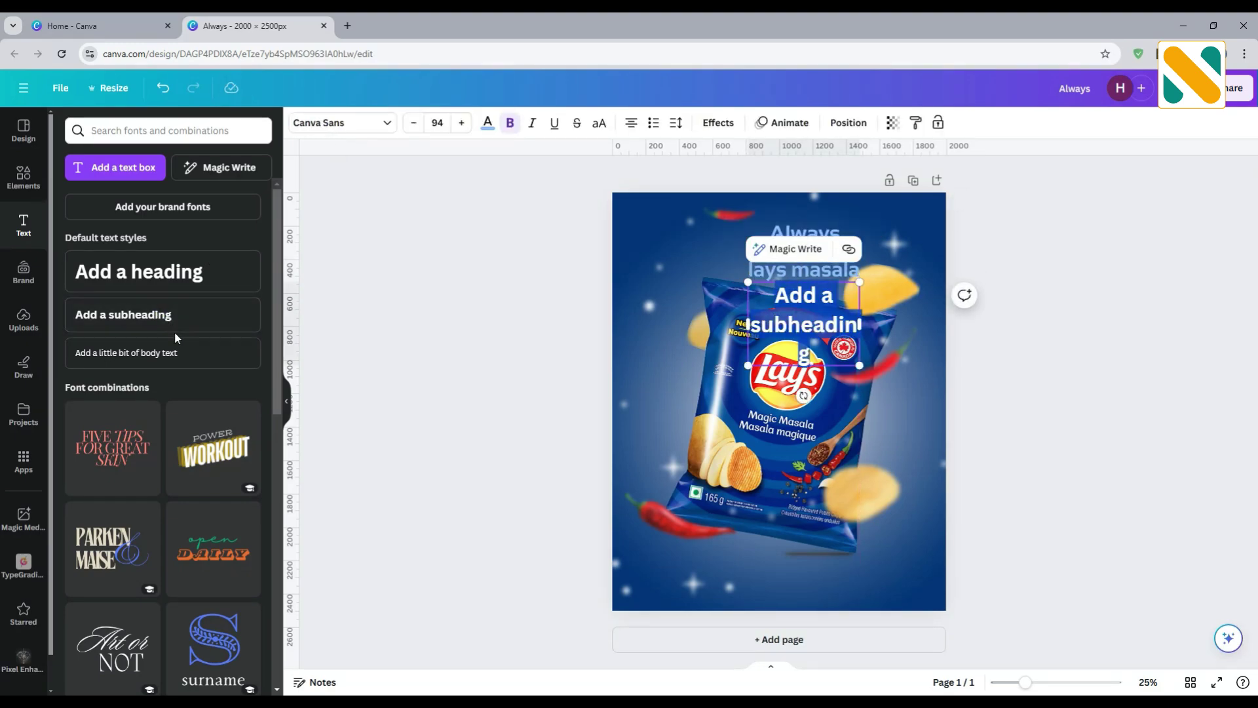
{"action": "type", "text": "Delicious!"}
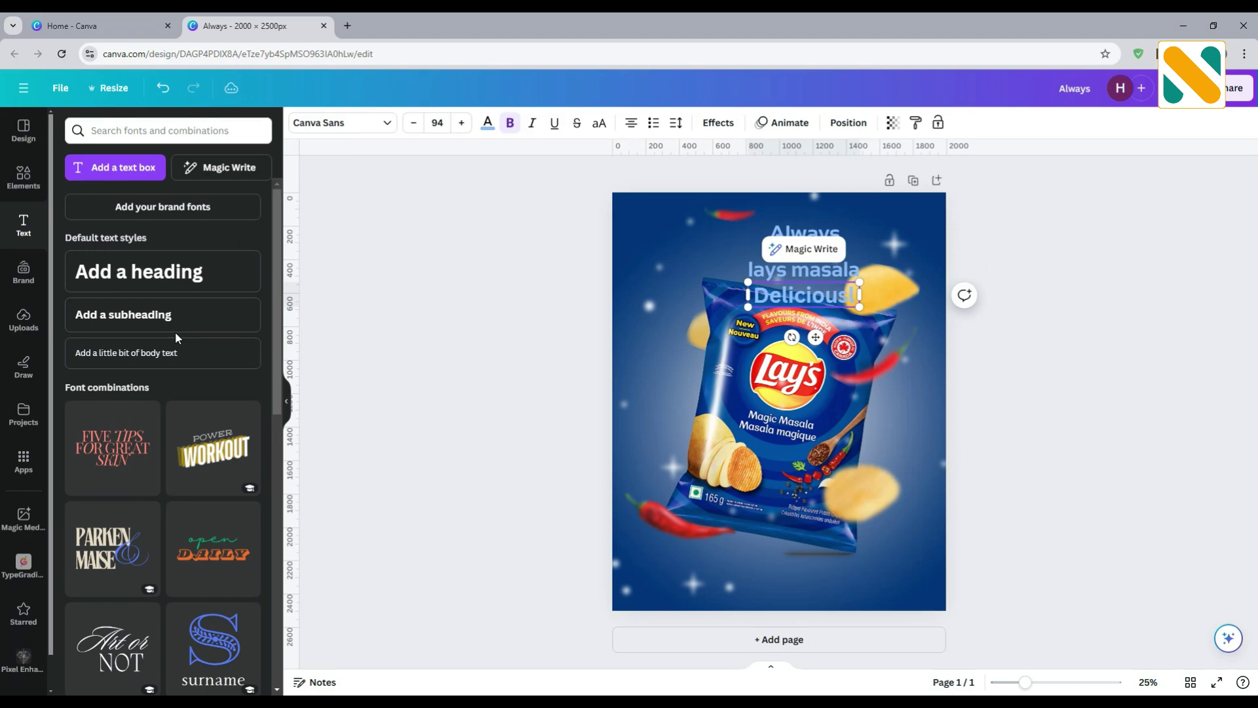
{"action": "left_click_drag", "start_coordinate": [747, 308], "coordinate": [688, 306]}
{"action": "left_click_drag", "start_coordinate": [827, 294], "coordinate": [787, 310]}
Step: Make the "Deliciously" text white and set it in the Yellowtail font
{"action": "left_click", "coordinate": [488, 123]}
{"action": "left_click", "coordinate": [250, 522]}
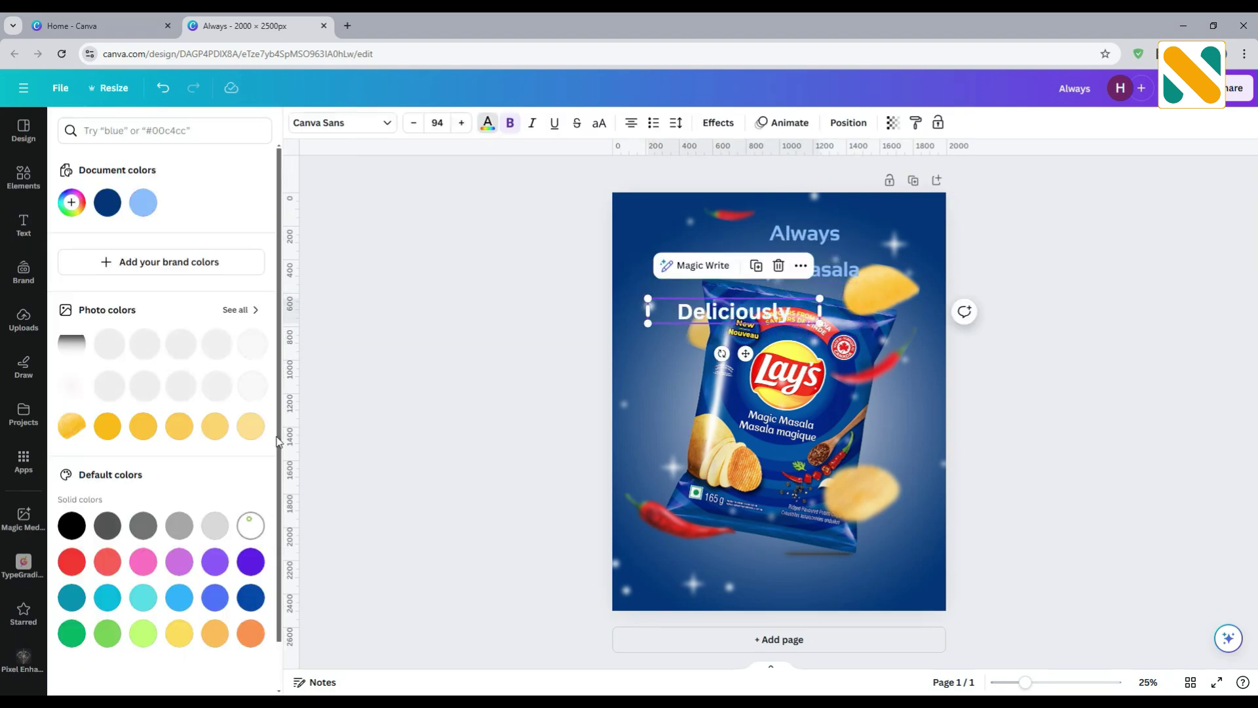
{"action": "left_click", "coordinate": [314, 124]}
{"action": "type", "text": "yellowtail"}
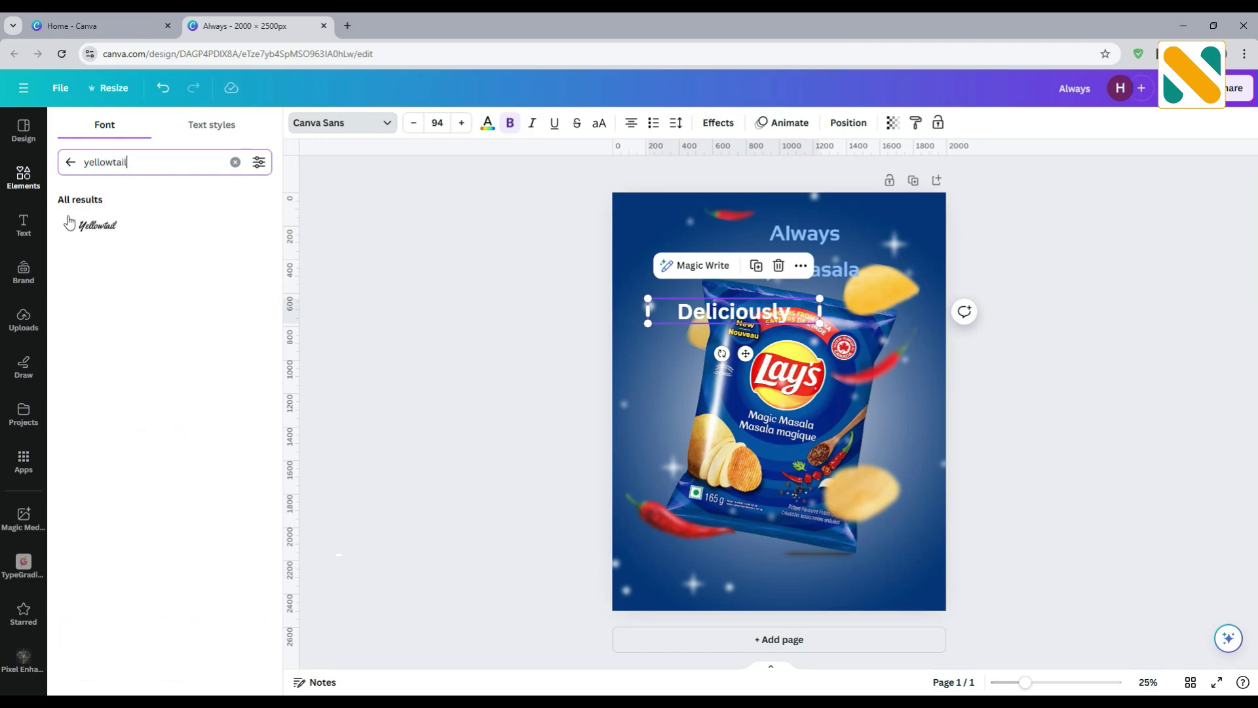
{"action": "left_click", "coordinate": [259, 224]}
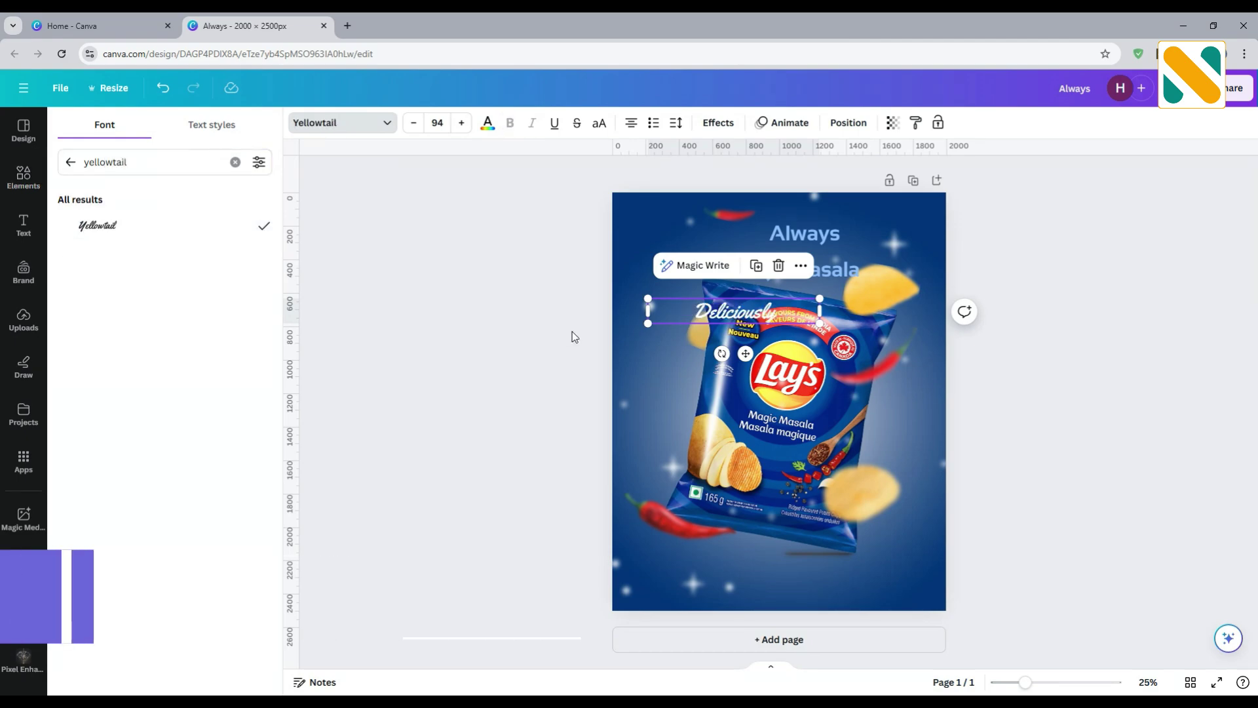
Step: Enlarge the "Deliciously" text and position it between the "Always" and "lays masala" lines
{"action": "left_click_drag", "start_coordinate": [747, 352], "coordinate": [808, 285]}
{"action": "left_click_drag", "start_coordinate": [883, 260], "coordinate": [931, 267]}
{"action": "left_click_drag", "start_coordinate": [845, 253], "coordinate": [810, 253]}
{"action": "left_click_drag", "start_coordinate": [896, 268], "coordinate": [916, 279]}
{"action": "left_click_drag", "start_coordinate": [830, 252], "coordinate": [830, 248]}
{"action": "left_click", "coordinate": [1029, 273]}
Step: Shrink the "Always" and "lays masala" lines, with "lays masala" at about size 67.7, and fit them closely around "Deliciously"
{"action": "left_click", "coordinate": [798, 231]}
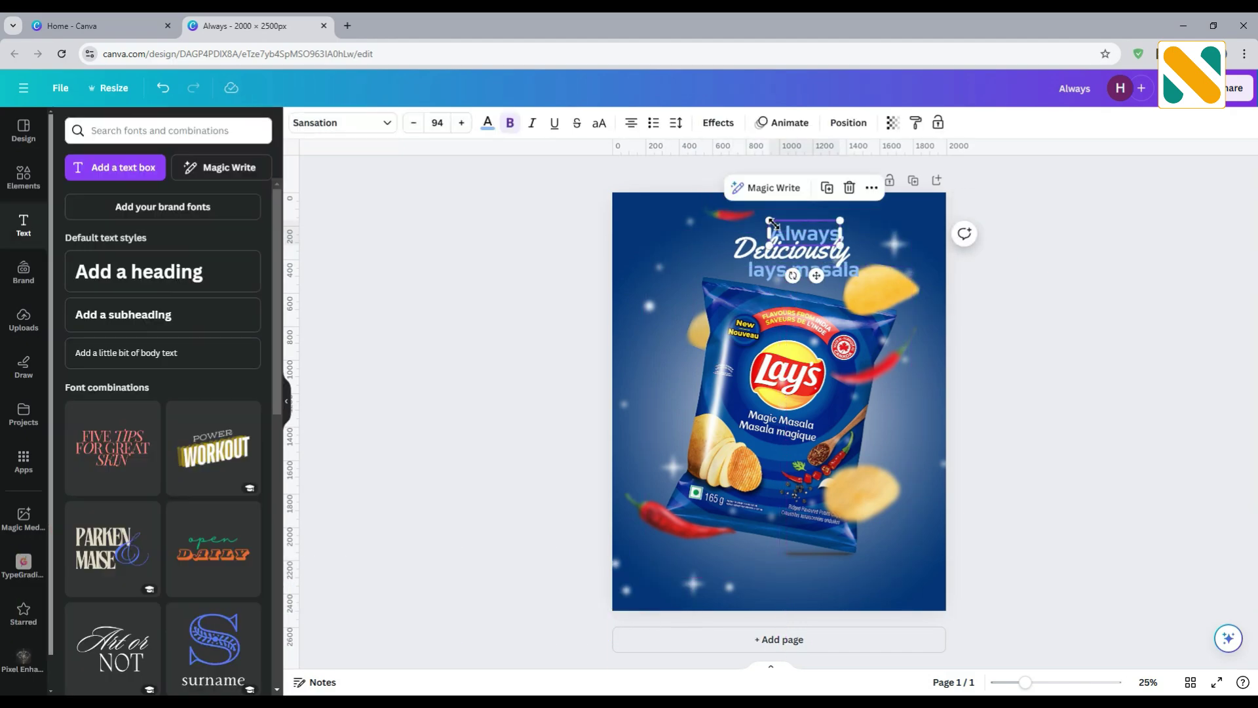
{"action": "left_click_drag", "start_coordinate": [770, 220], "coordinate": [781, 226]}
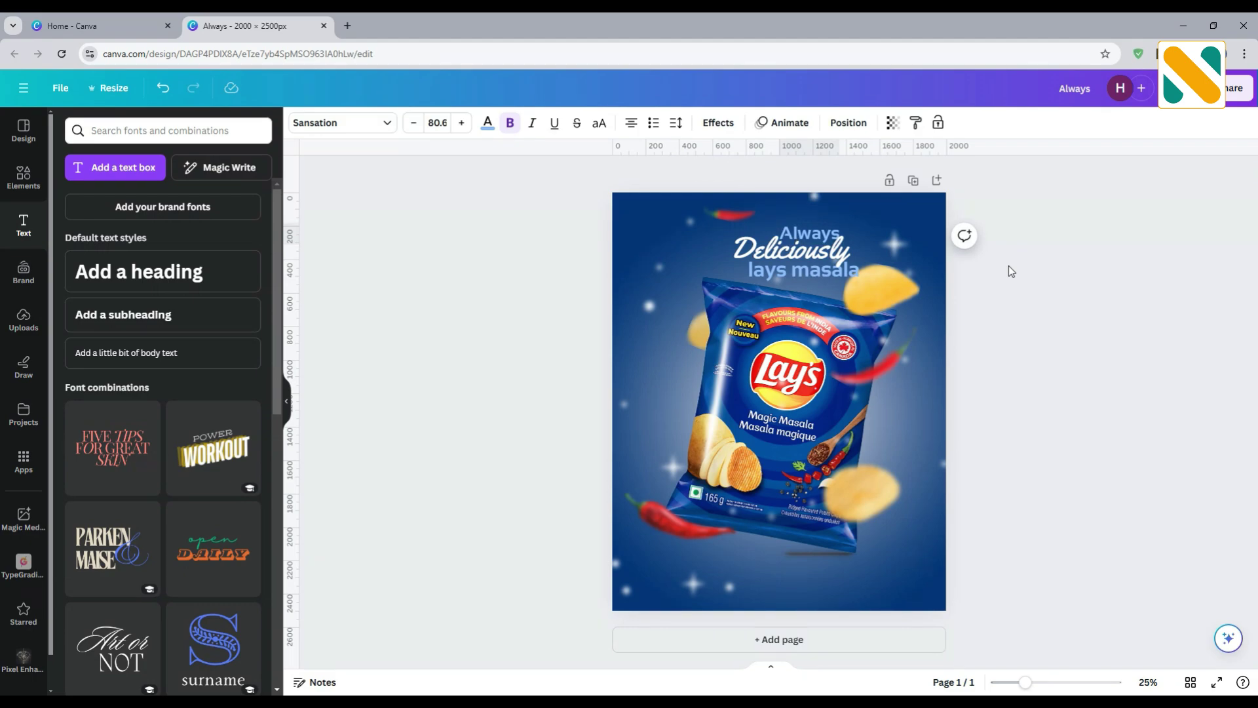
{"action": "left_click", "coordinate": [837, 230]}
{"action": "left_click_drag", "start_coordinate": [842, 223], "coordinate": [824, 262]}
{"action": "left_click", "coordinate": [803, 270]}
{"action": "left_click", "coordinate": [1067, 289]}
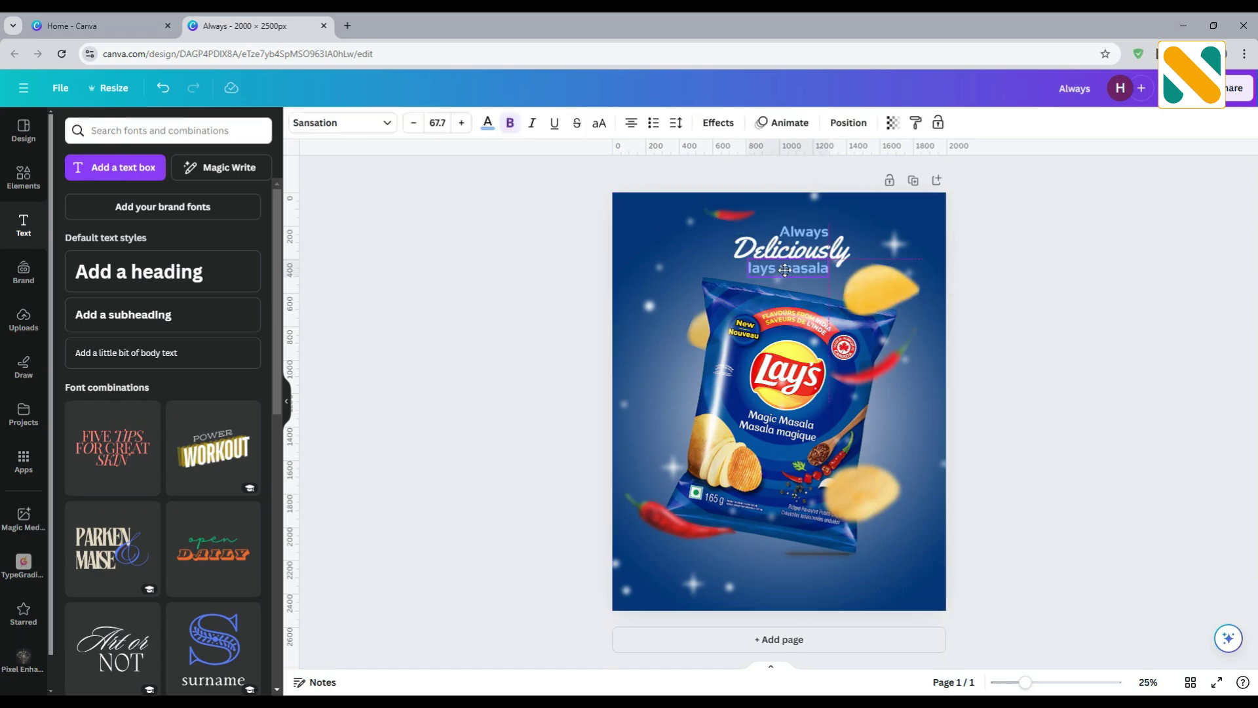
Step: Lock the full-page sparkle graphic and deselect it
{"action": "left_click", "coordinate": [634, 246]}
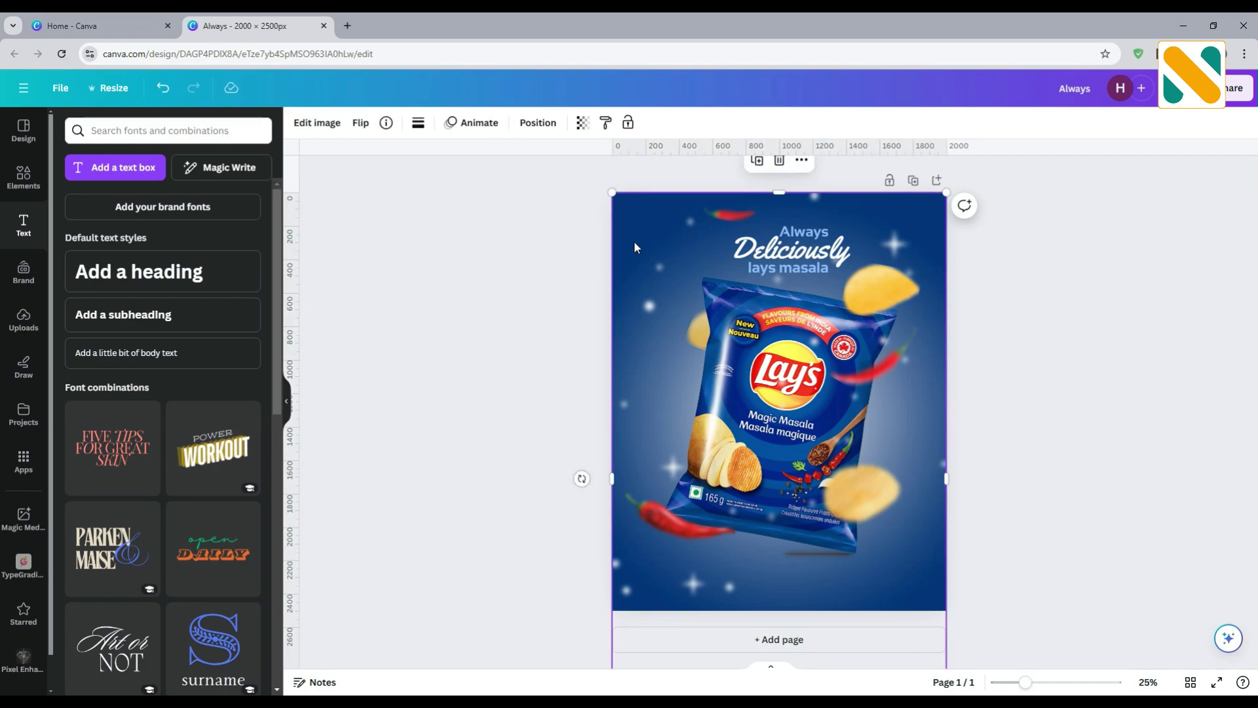
{"action": "left_click", "coordinate": [801, 160]}
{"action": "mouse_move", "coordinate": [907, 485]}
{"action": "left_click", "coordinate": [1011, 477]}
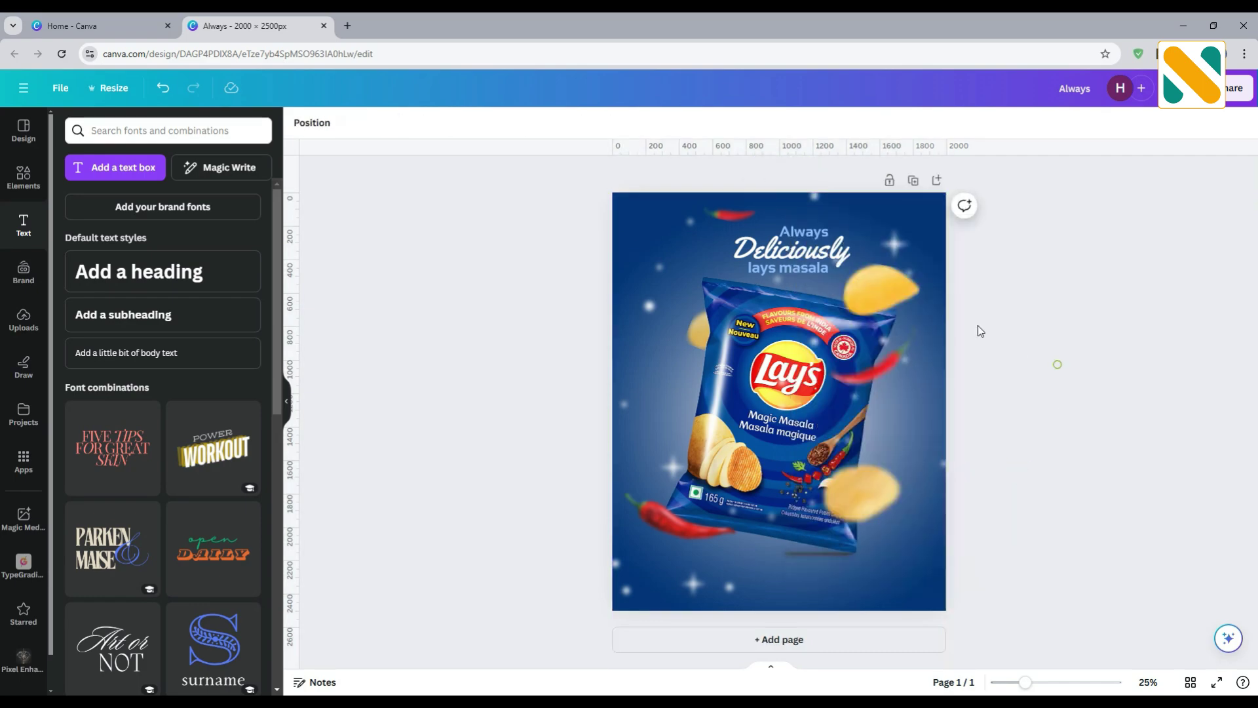